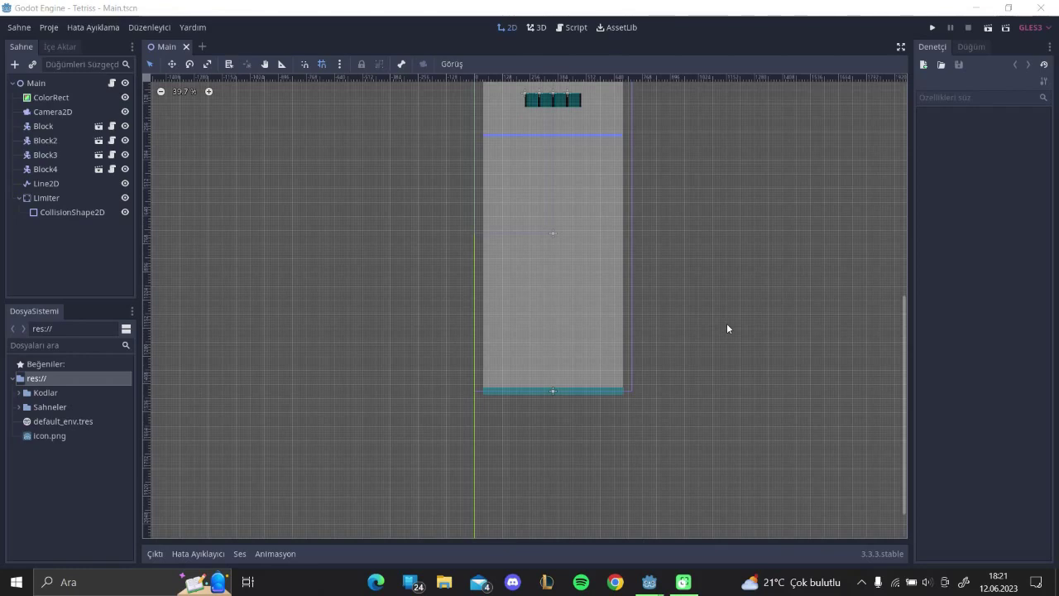
Step: Inspect the Tetris blocks in the 2D viewport, then open the Main node's script Main.gd
click(680, 252)
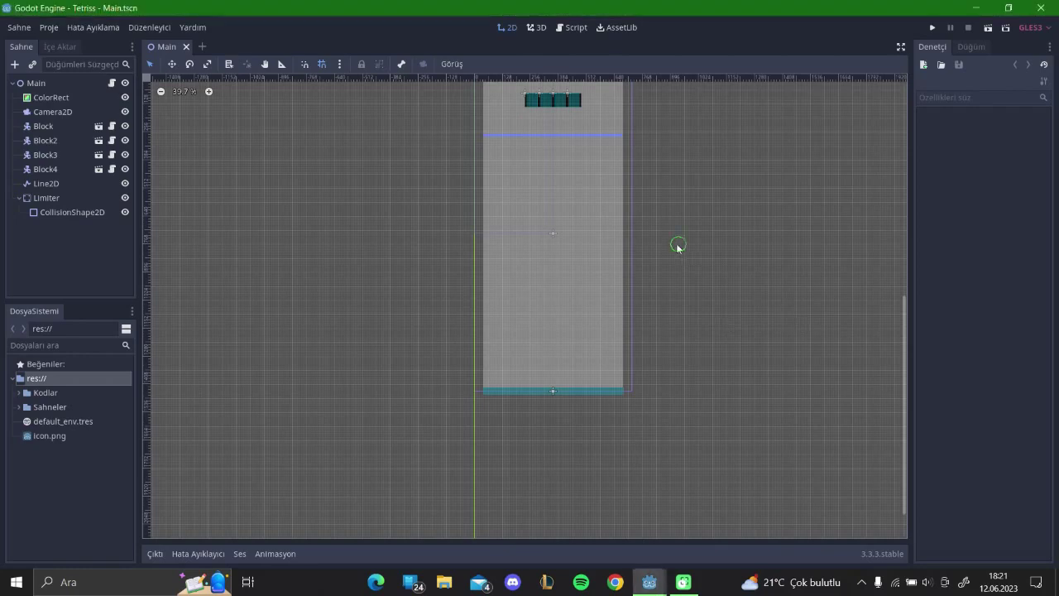
scroll(646, 312, up, 3)
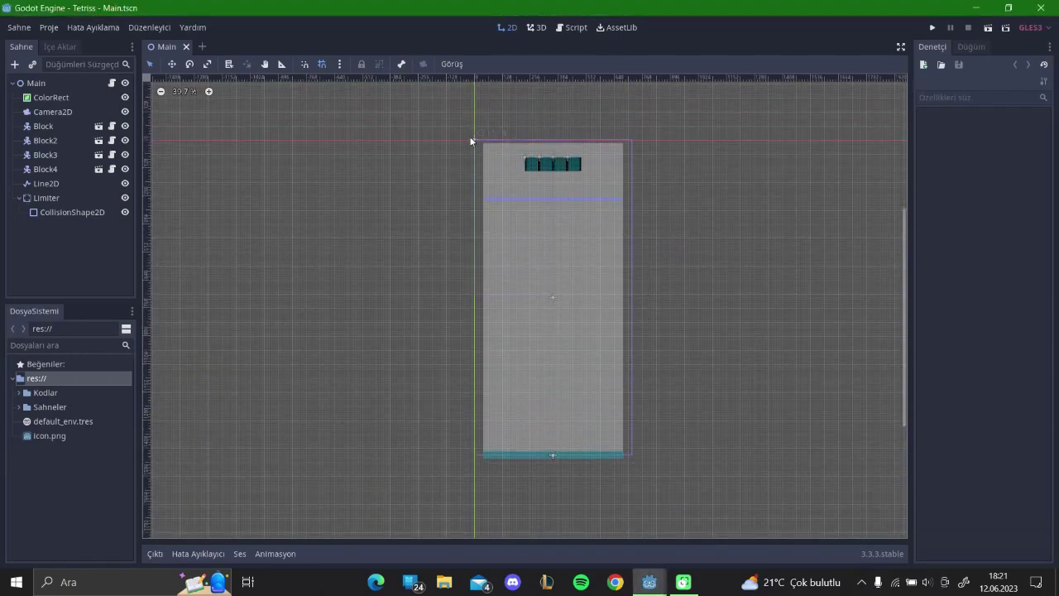
click(527, 164)
click(338, 191)
scroll(679, 392, up, 1)
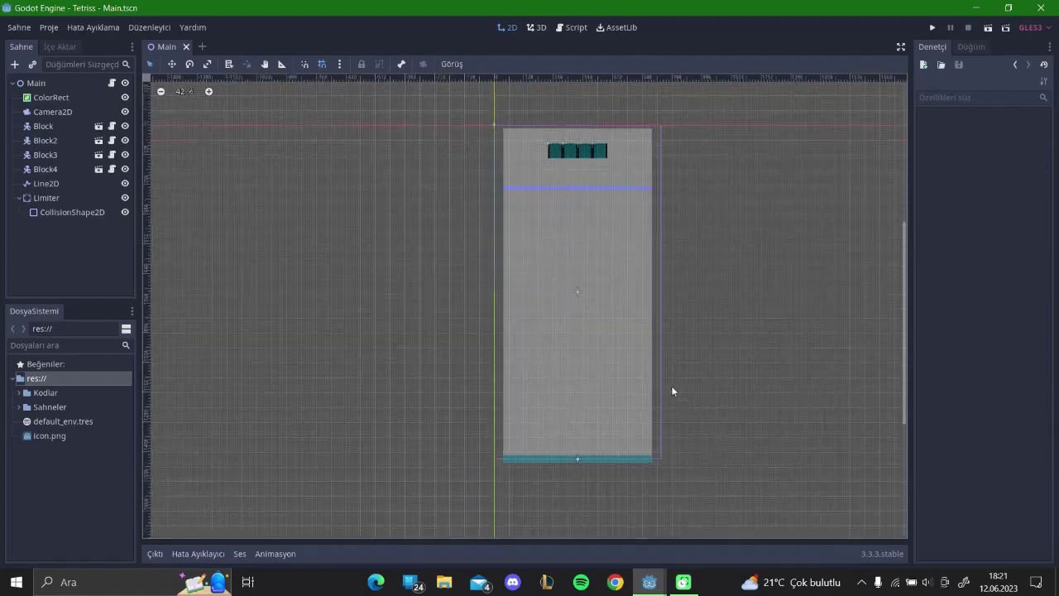
scroll(577, 281, down, 1)
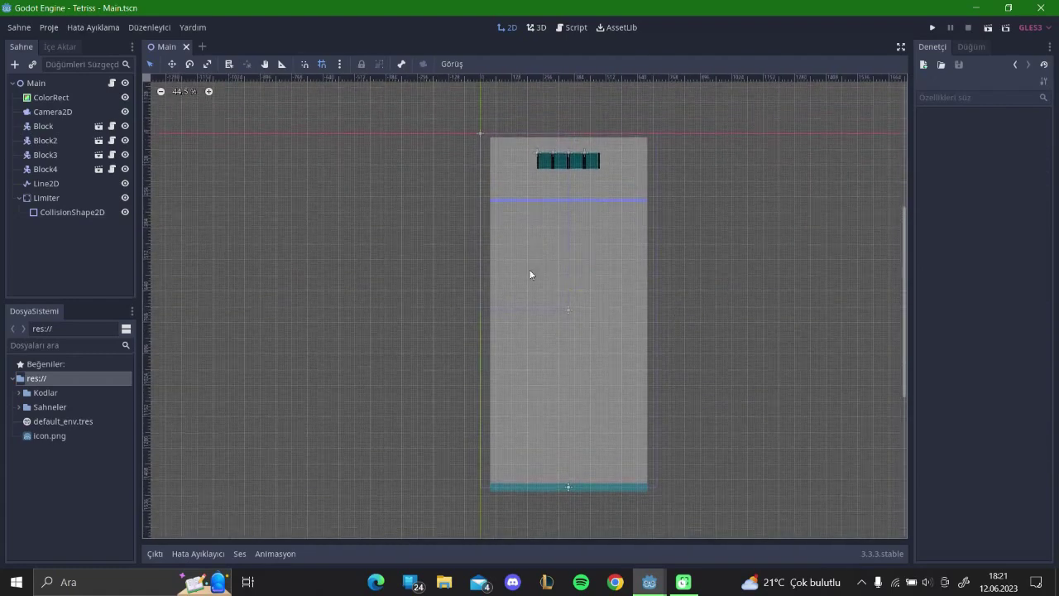
scroll(762, 333, up, 2)
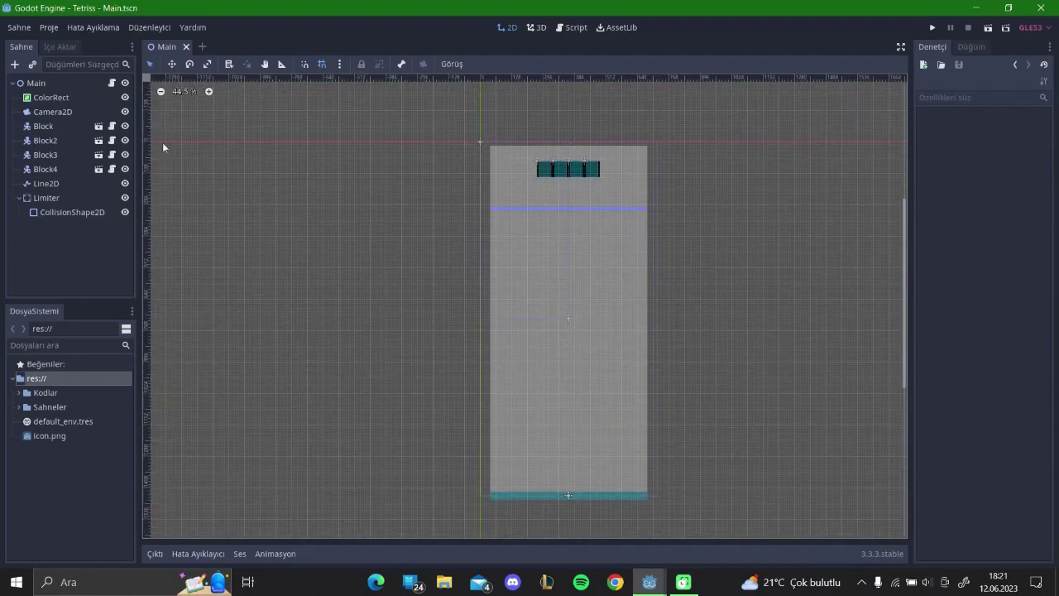
click(112, 83)
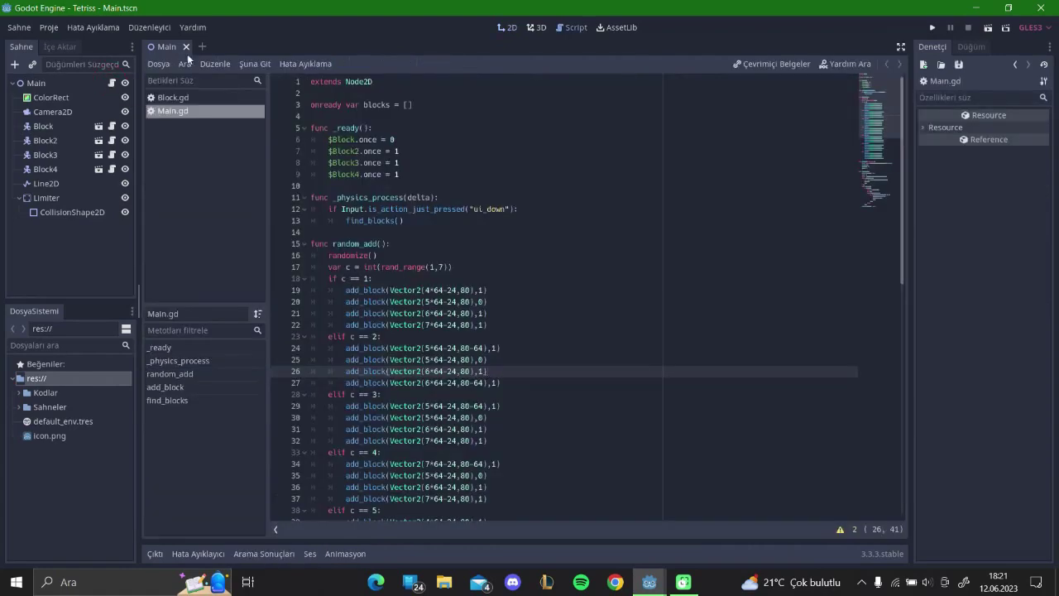
Step: Select Block2, then switch to Block.gd and place the caret after the once variable
click(507, 27)
click(546, 171)
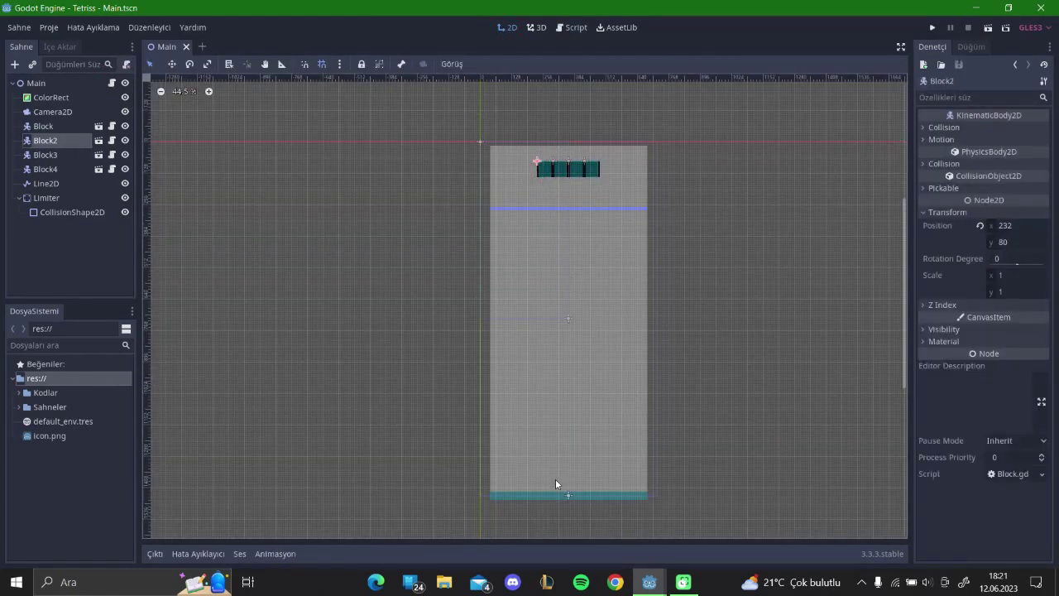
click(113, 83)
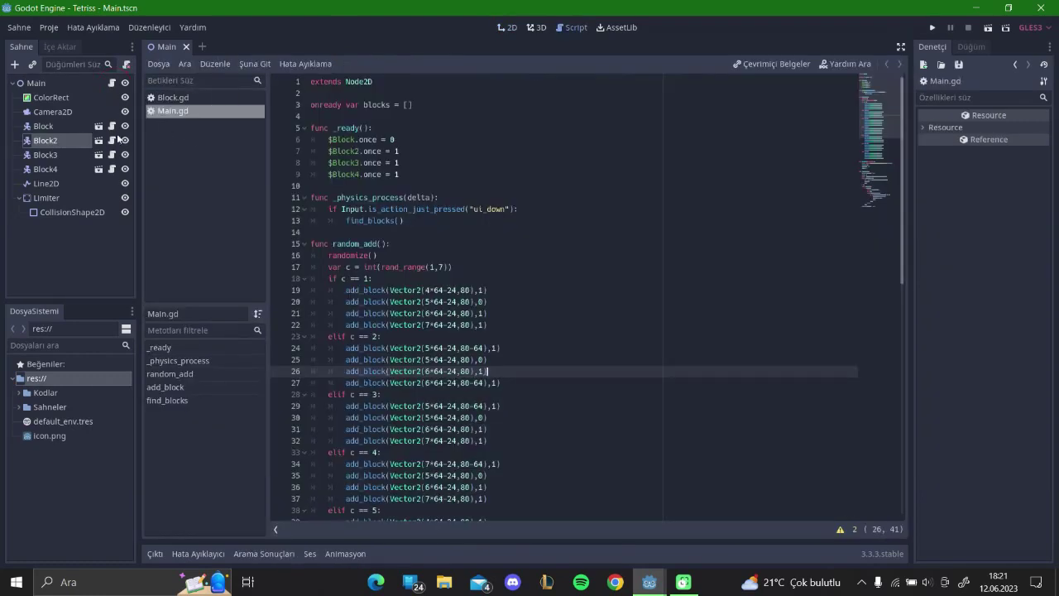
click(112, 126)
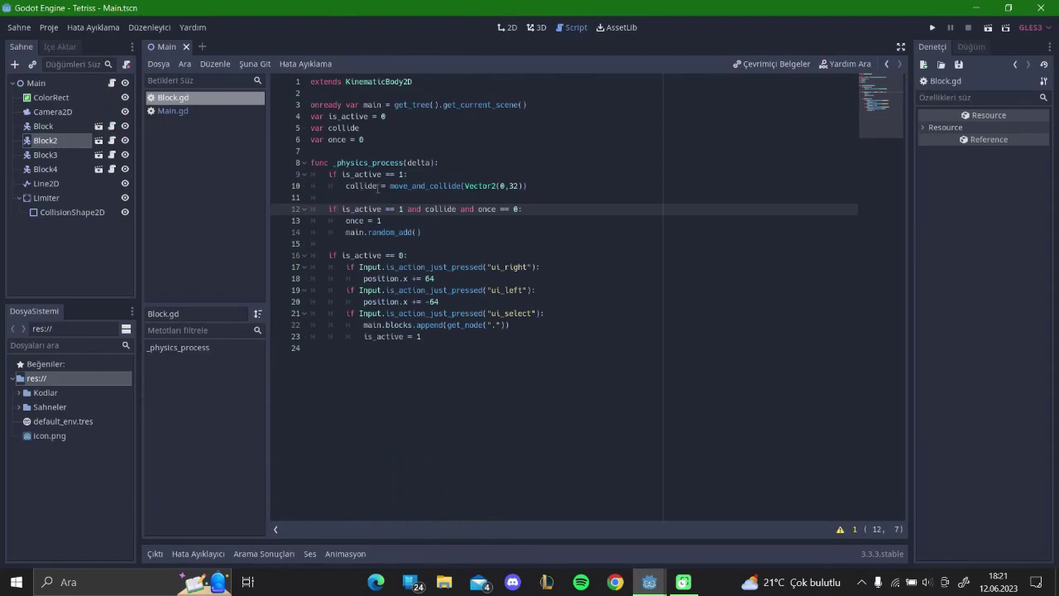
click(517, 220)
click(498, 232)
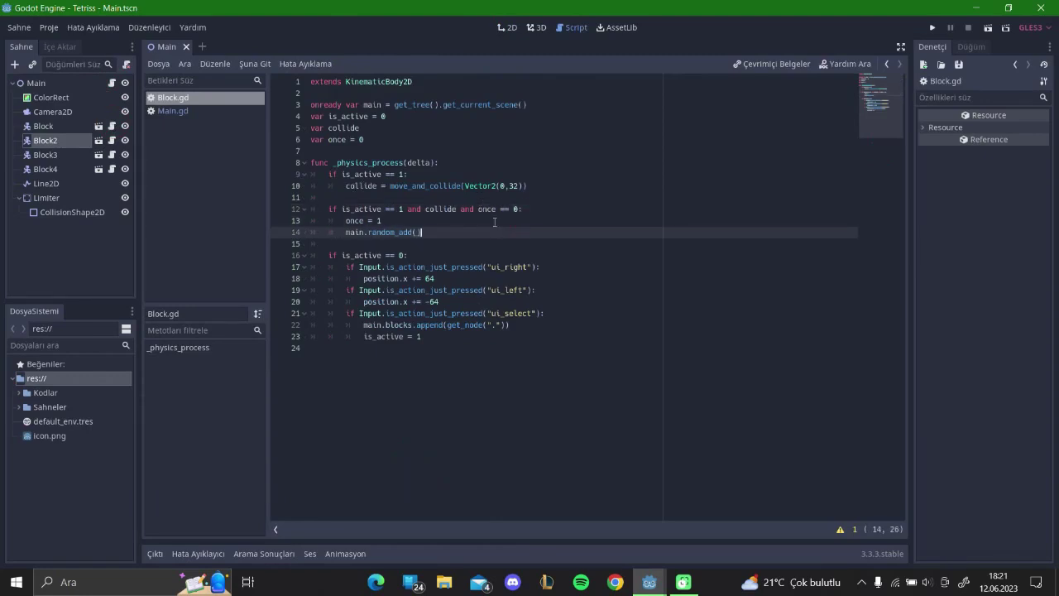
click(393, 137)
Step: Declare 'var switch = 0' in Block.gd and save the script
key(Return)
text(v)
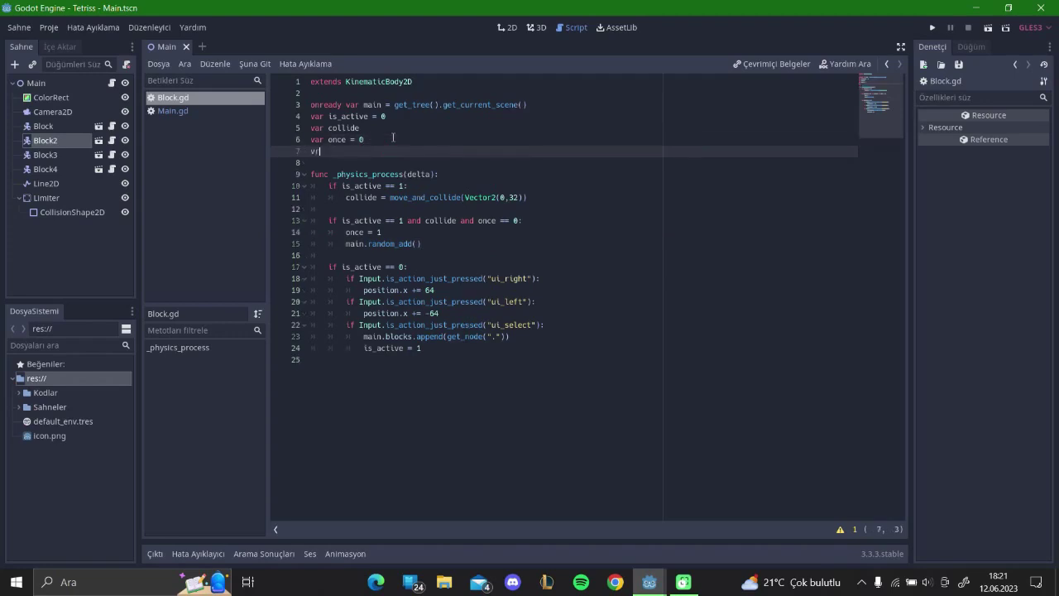
text(ar)
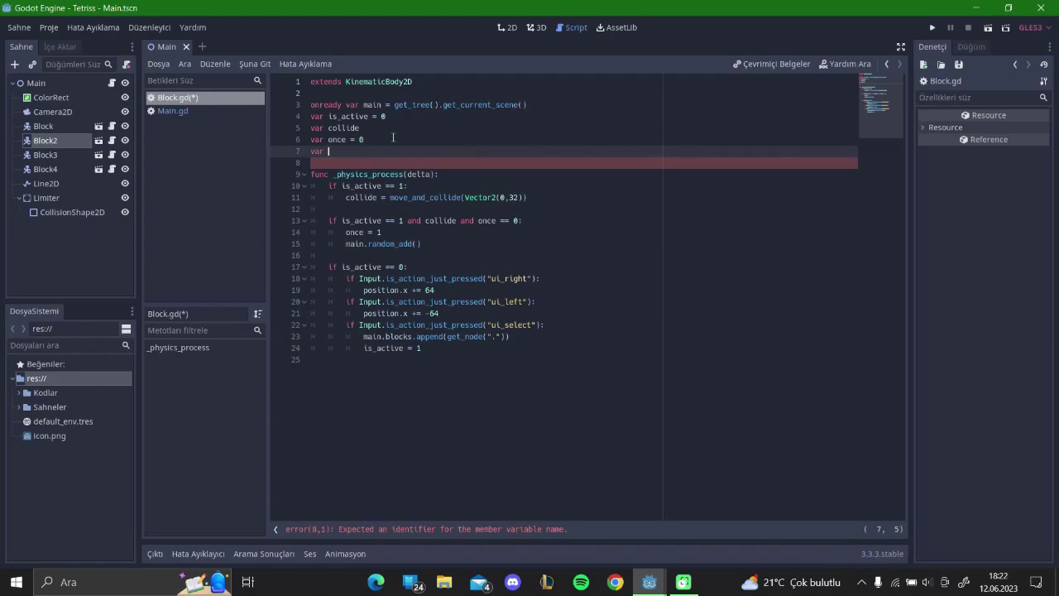
text(switch = )
text(0)
key(ctrl+s)
Step: Add the check 'if collide and switch == 0:' below the random_add call
click(454, 243)
key(Return)
key(BackSpace)
key(Return)
text(if s)
key(BackSpace)
text(is)
key(BackSpace)
key(BackSpace)
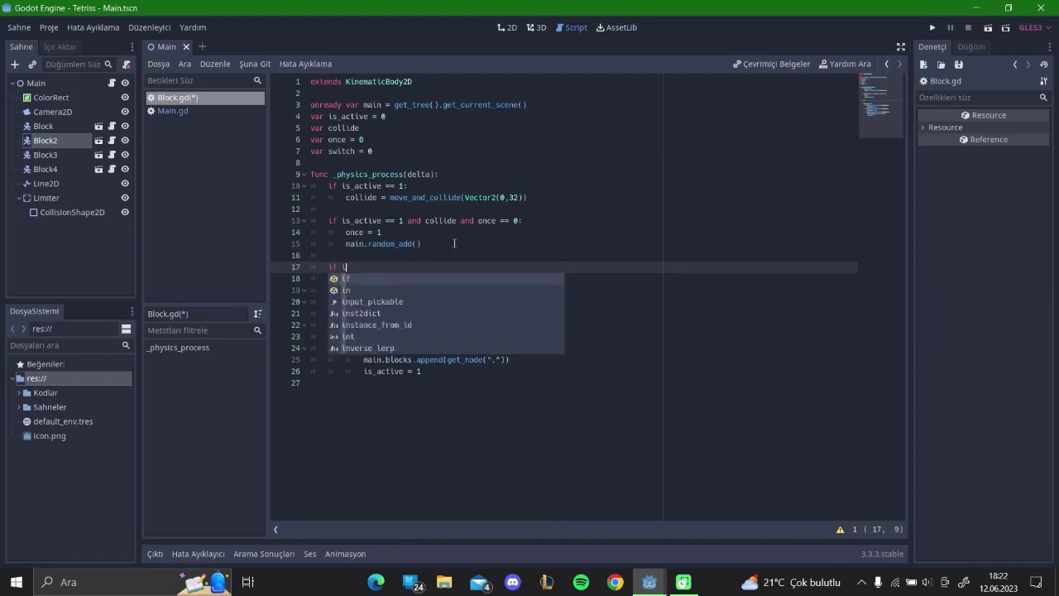
key(BackSpace)
text(collide =)
key(BackSpace)
text(adn nd )
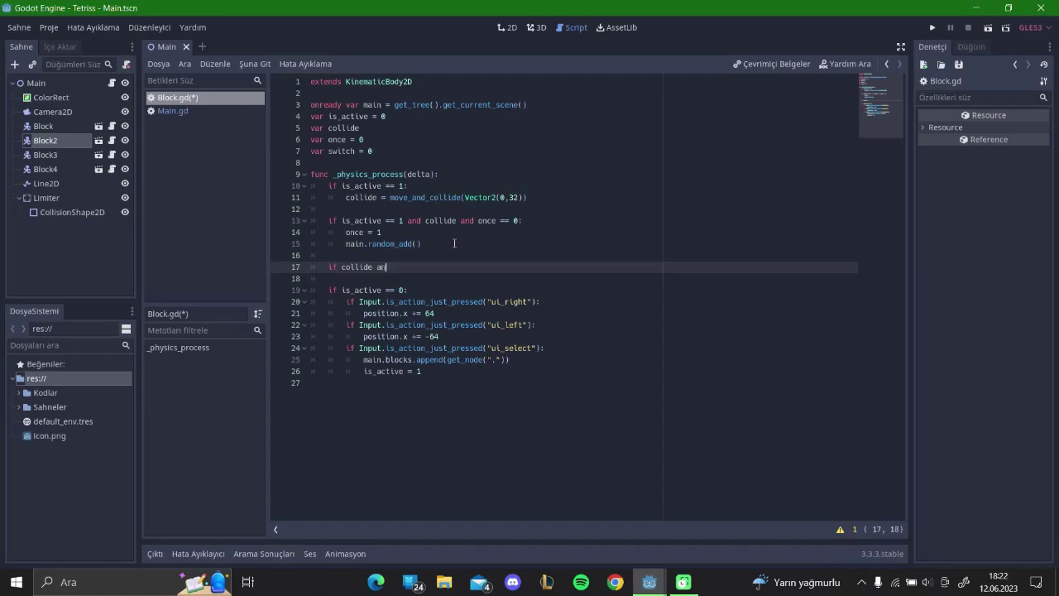
text(switch)
text( == 0)
text(:)
Step: Set 'switch = 1' inside the new collision check
key(Return)
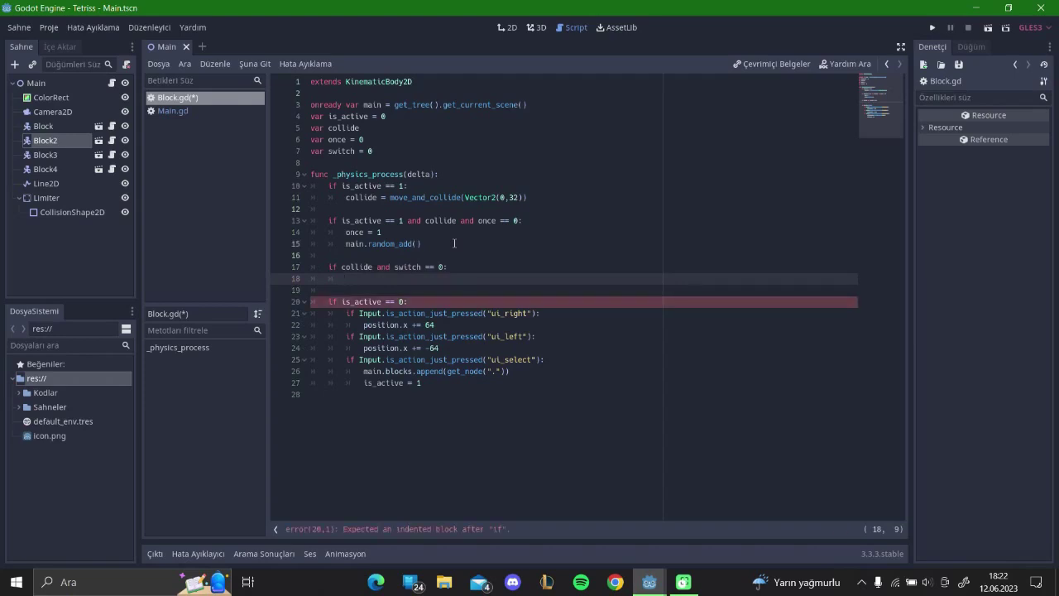
text(switch = )
text(1)
key(Return)
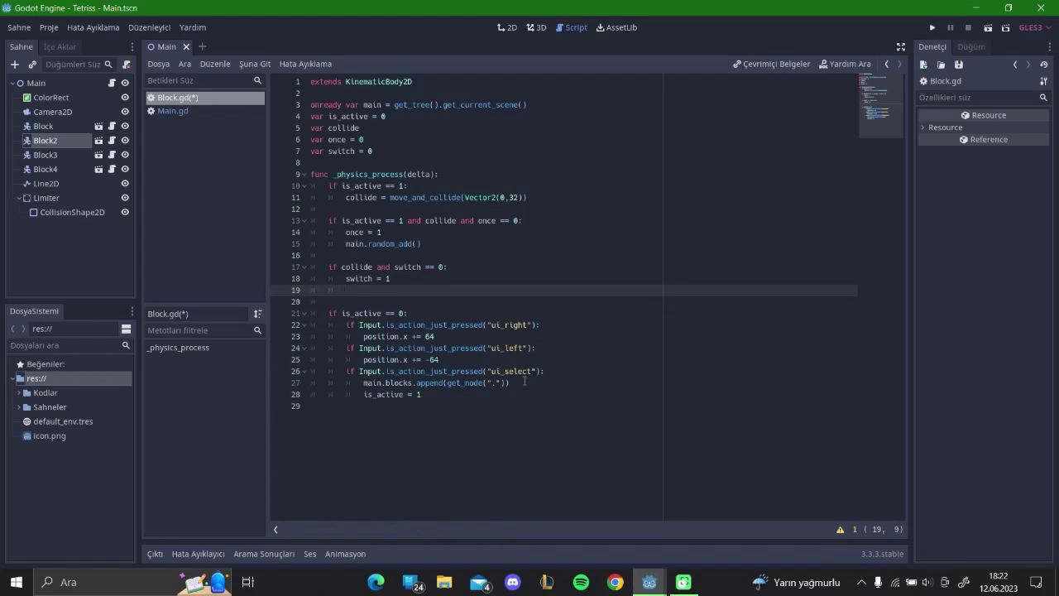
Step: Review the end of Block.gd and switch back to Main.gd
click(363, 383)
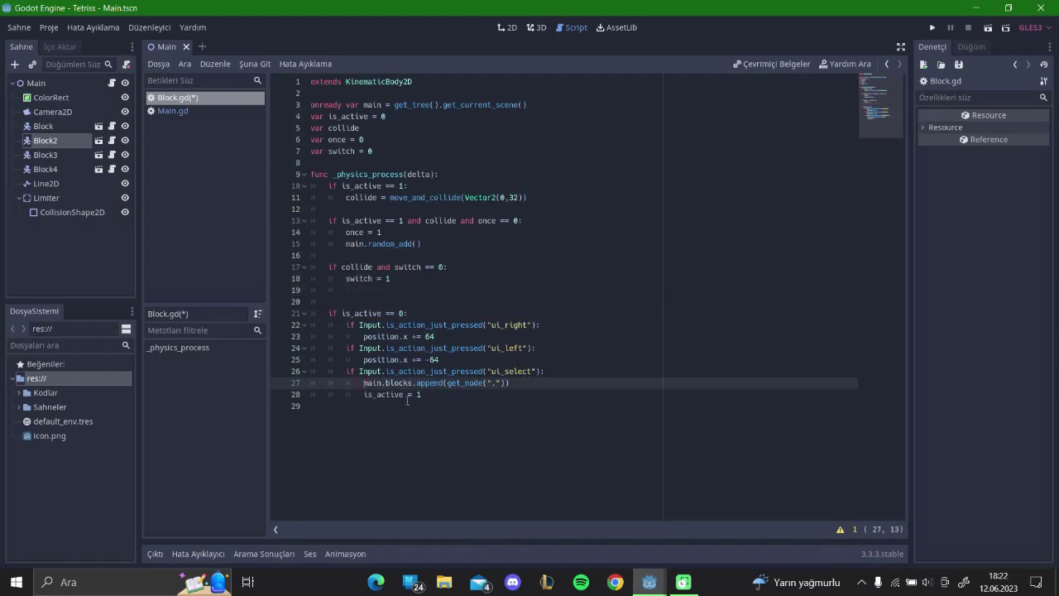
click(408, 401)
click(407, 395)
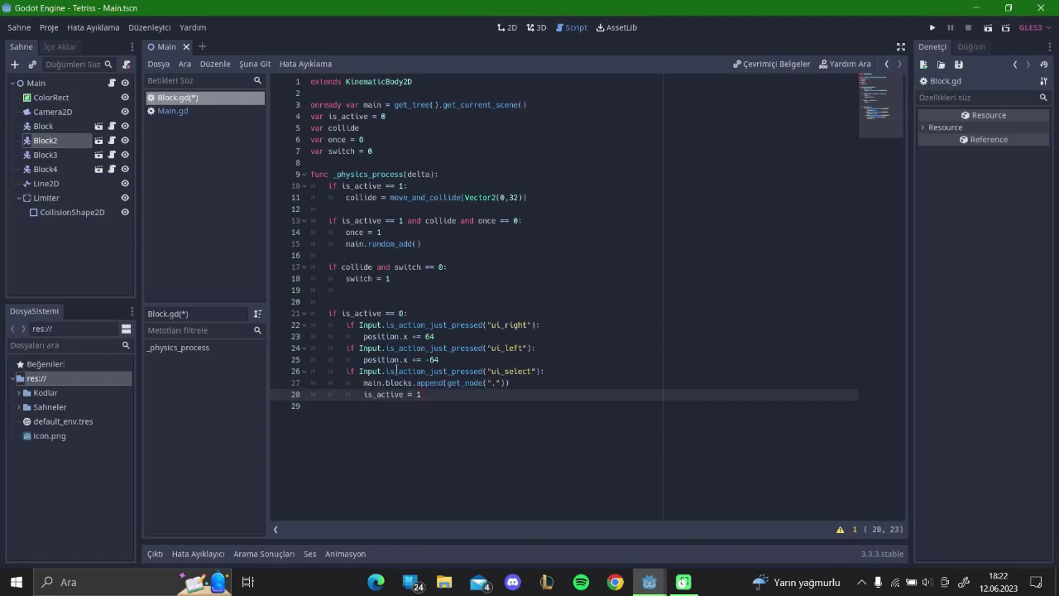
click(188, 112)
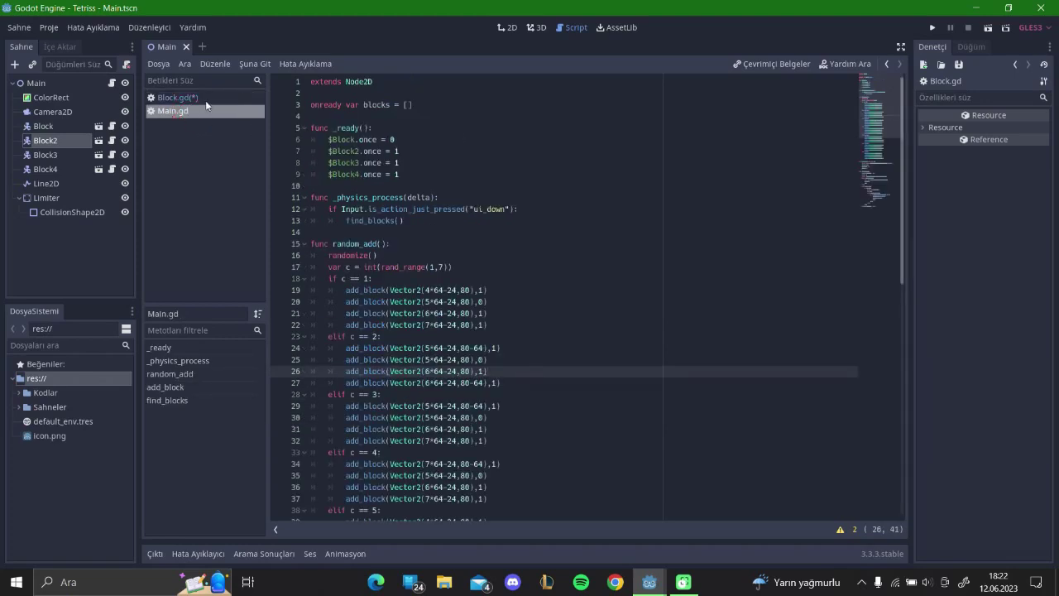
Step: Copy find_blocks() from Main.gd, paste it under 'switch = 1' in Block.gd, and save
drag(406, 221, 346, 221)
key(ctrl+c)
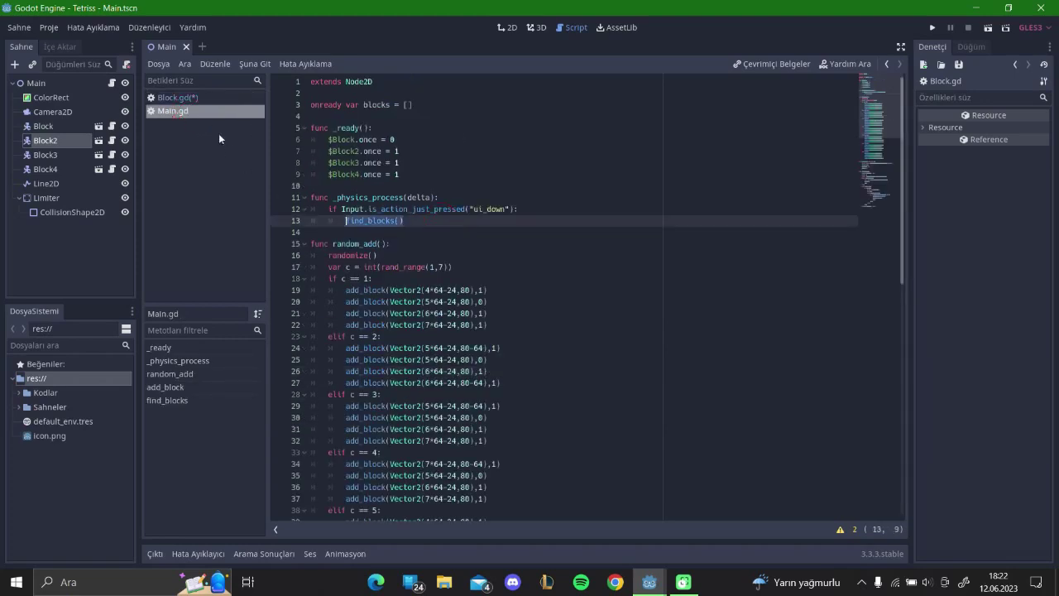
click(225, 98)
click(397, 289)
key(ctrl+v)
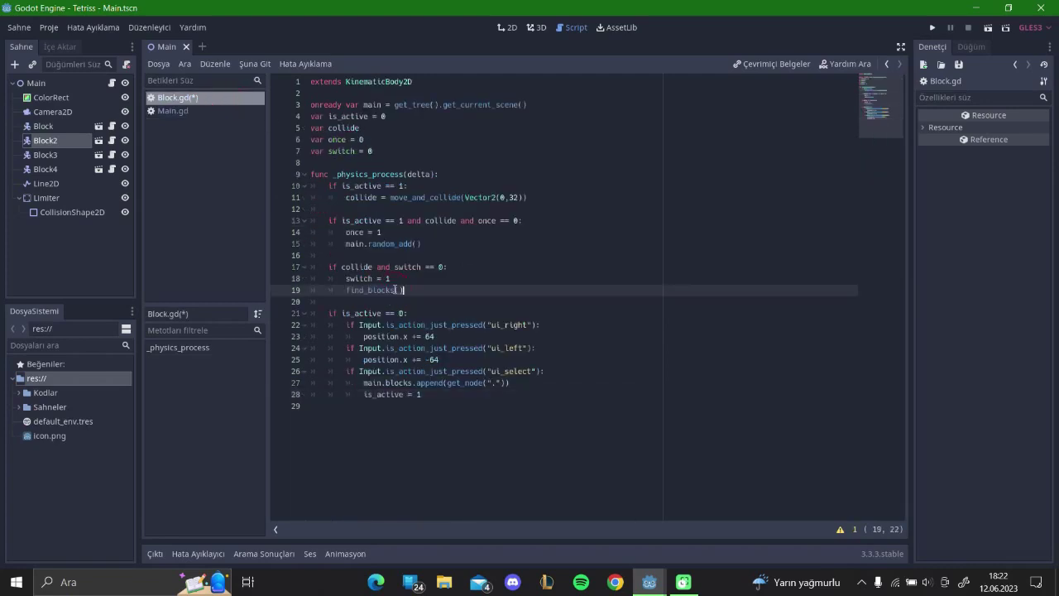
key(ctrl+s)
Step: Prefix the call as main.find_blocks(), test-run the game with F5, and close it
click(341, 266)
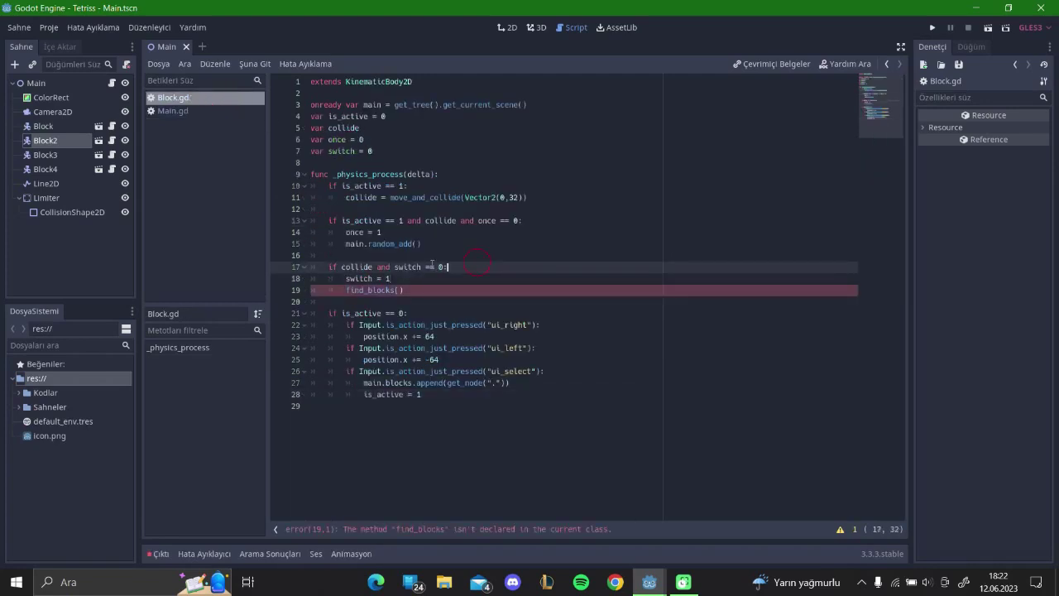
click(347, 291)
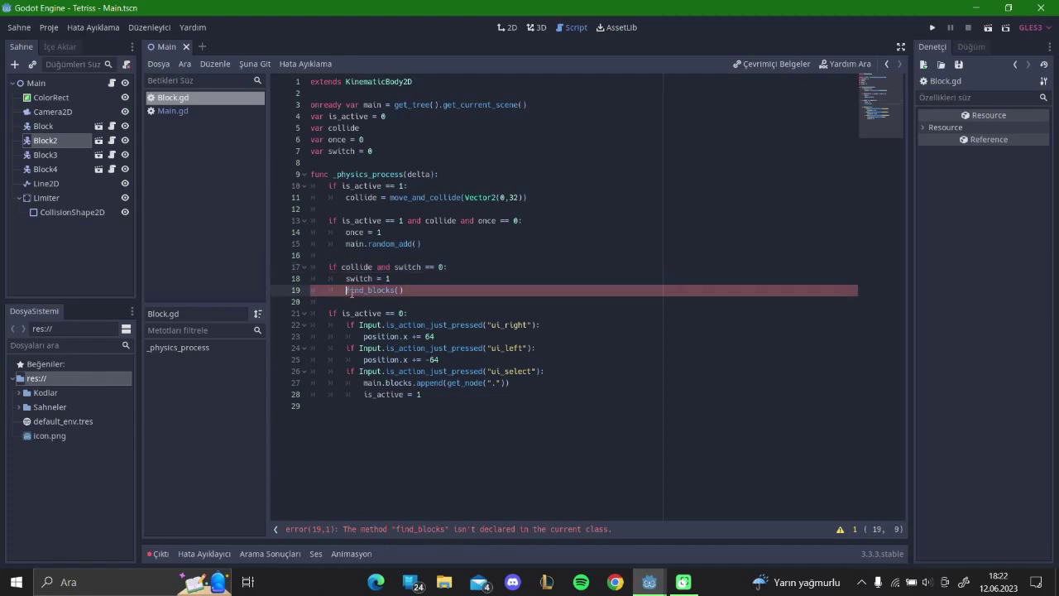
text(main.)
key(F5)
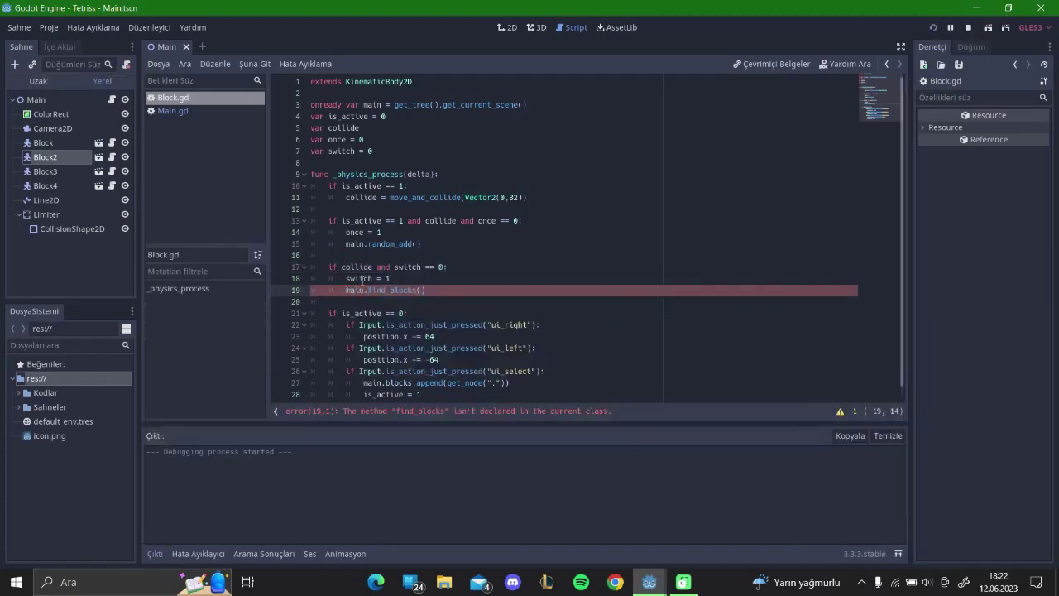
drag(588, 132, 558, 46)
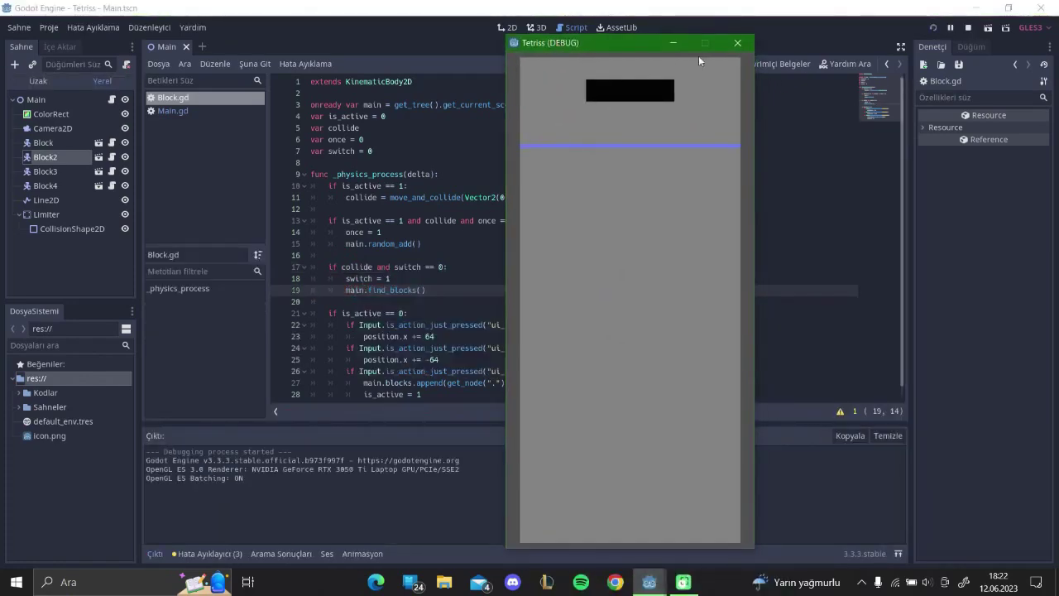
click(737, 42)
click(447, 293)
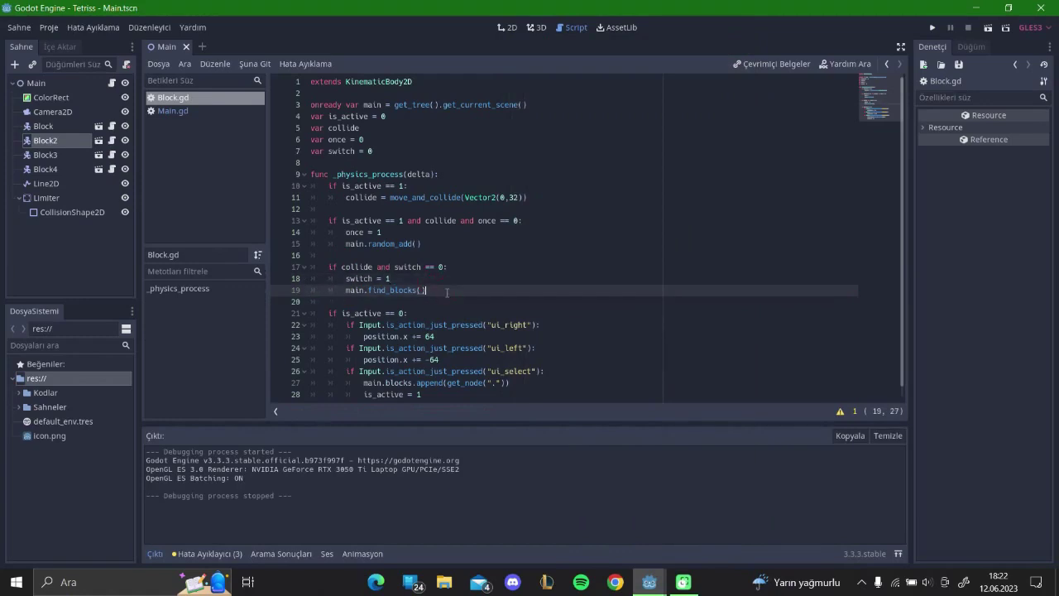
Step: Start a print line below and comment out main.find_blocks() with #
key(Return)
text(rint)
click(346, 290)
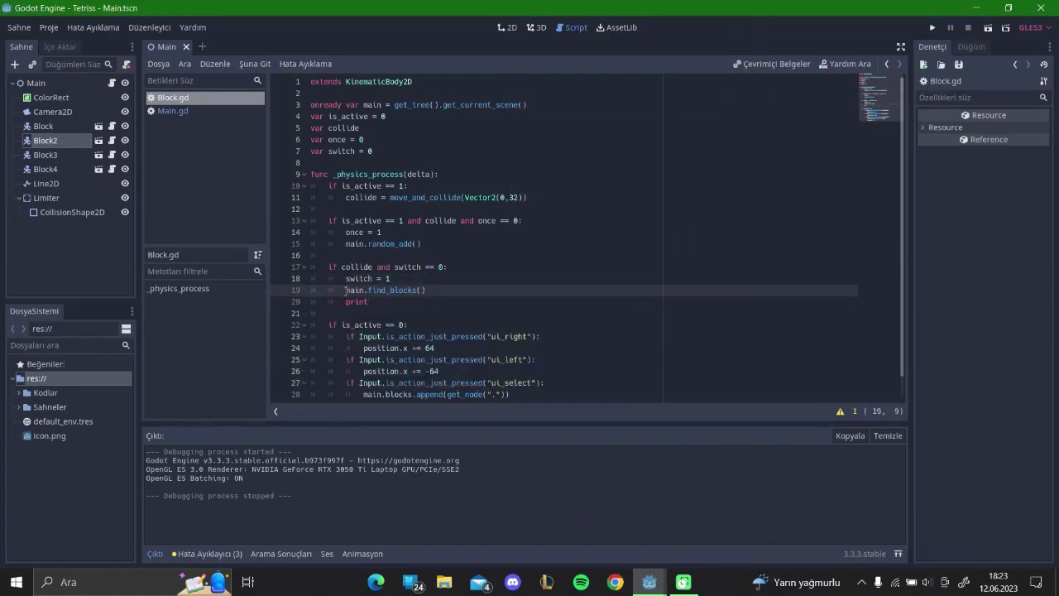
text(#)
Step: Complete the line as print(get_node(".")), then save and run the game with F5
click(389, 305)
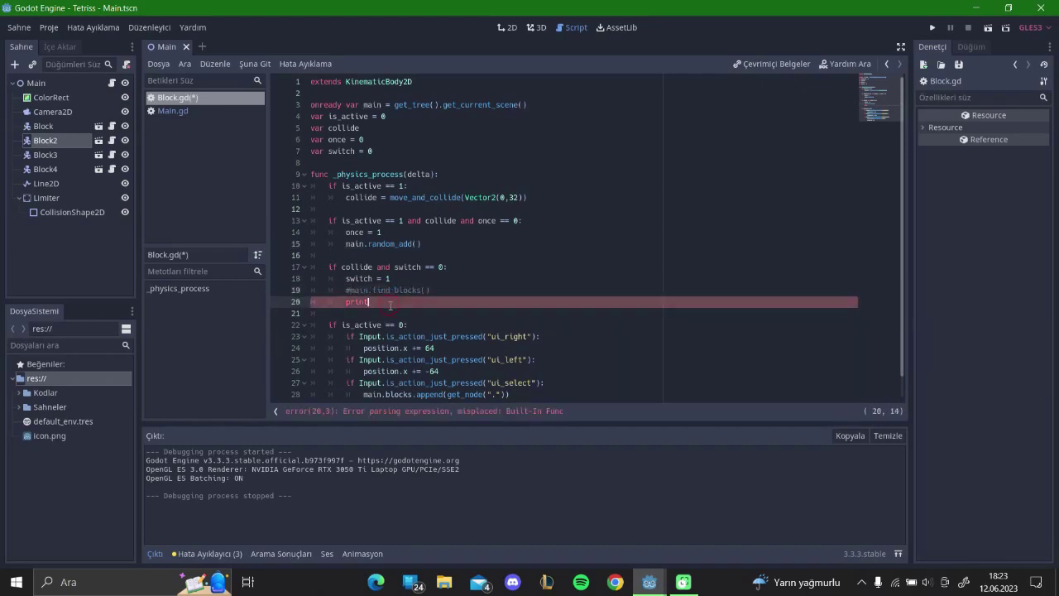
text(()
text(get_nodde)
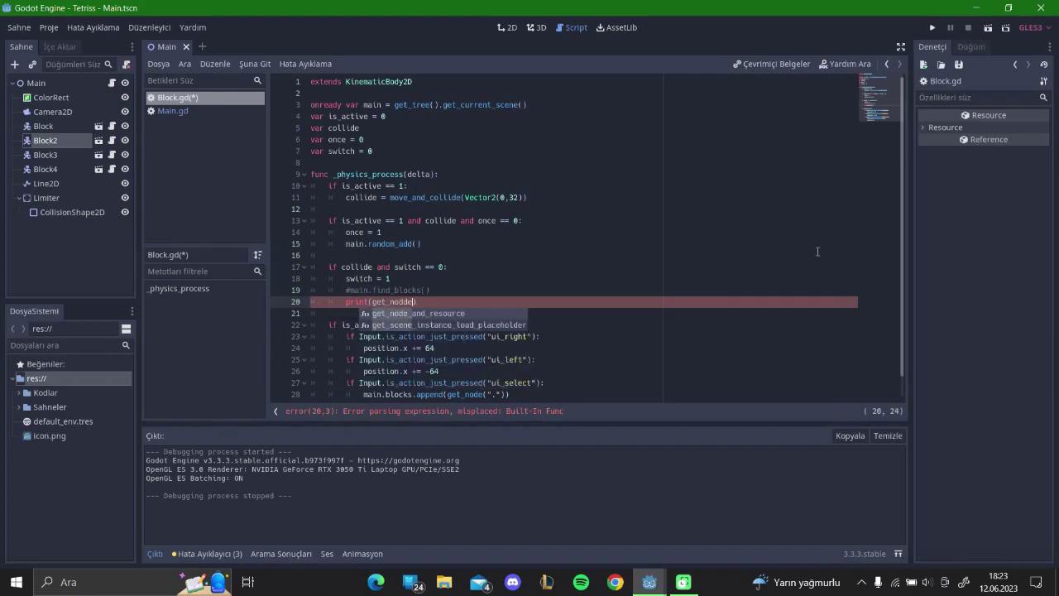
key(BackSpace)
key(BackSpace)
text(e)
key(Return)
text(".")
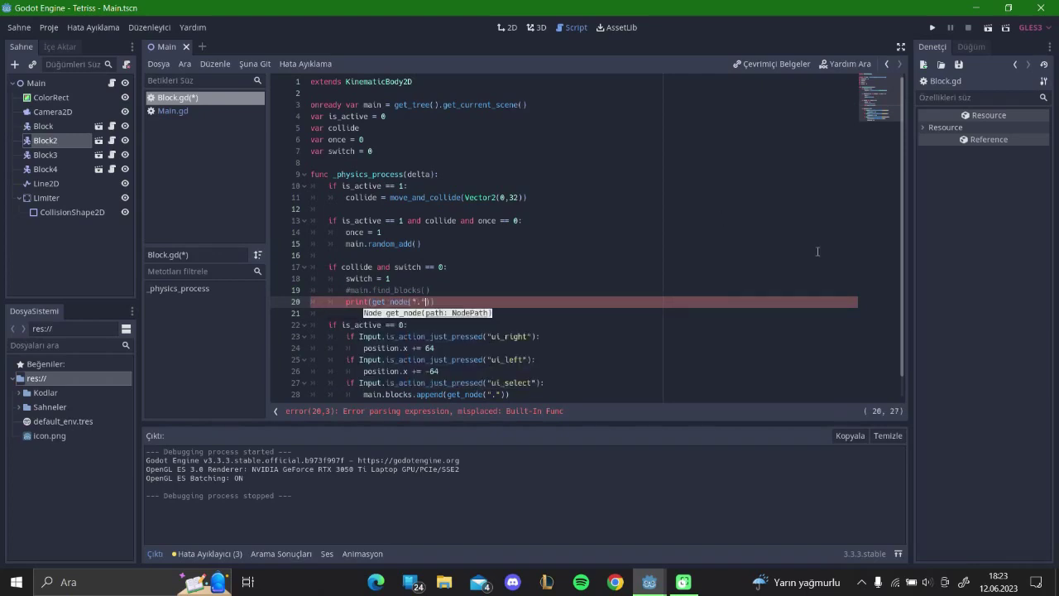
key(F5)
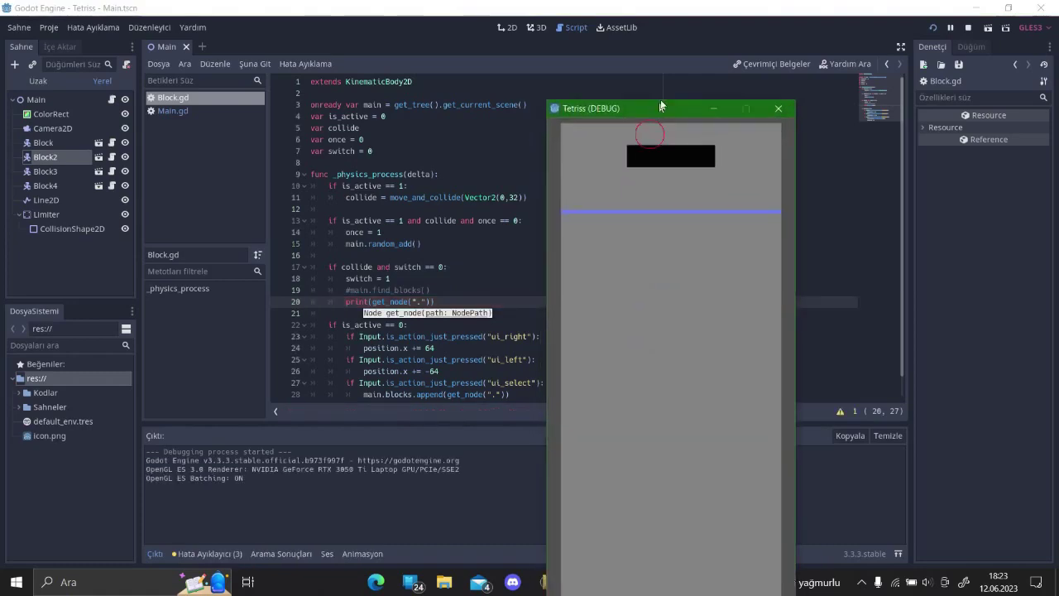
Step: Move and drop the first L- and Z-pieces in the debug run
key(Left)
key(Left)
key(Left)
key(space)
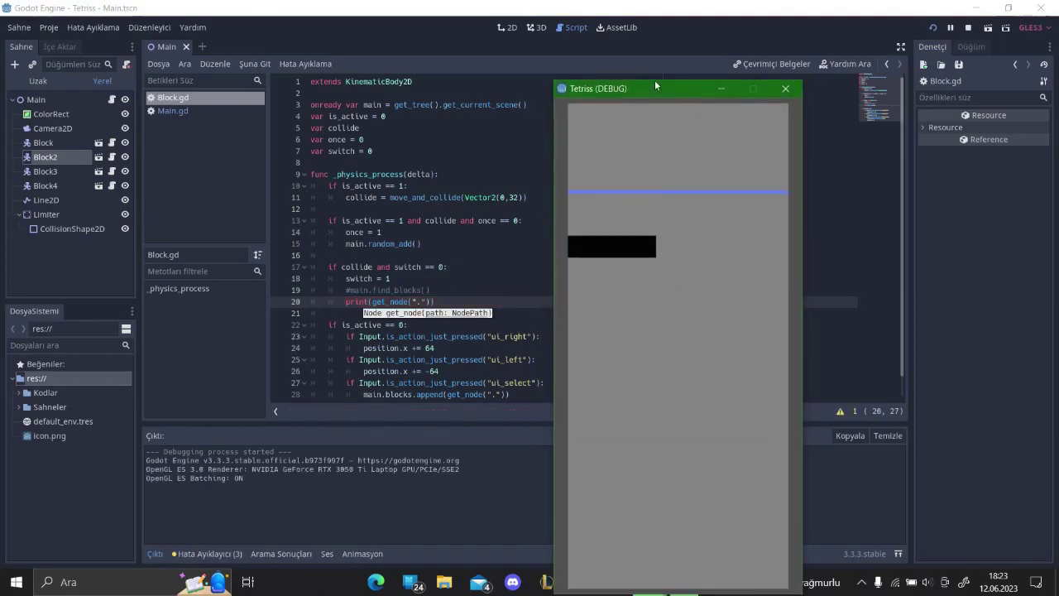
drag(654, 89, 688, 58)
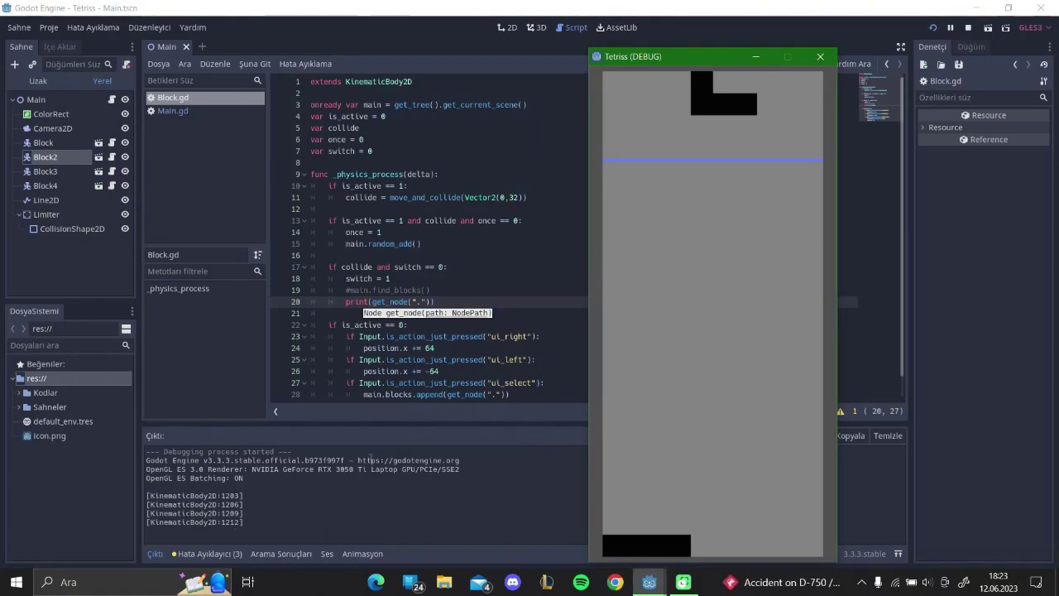
key(space)
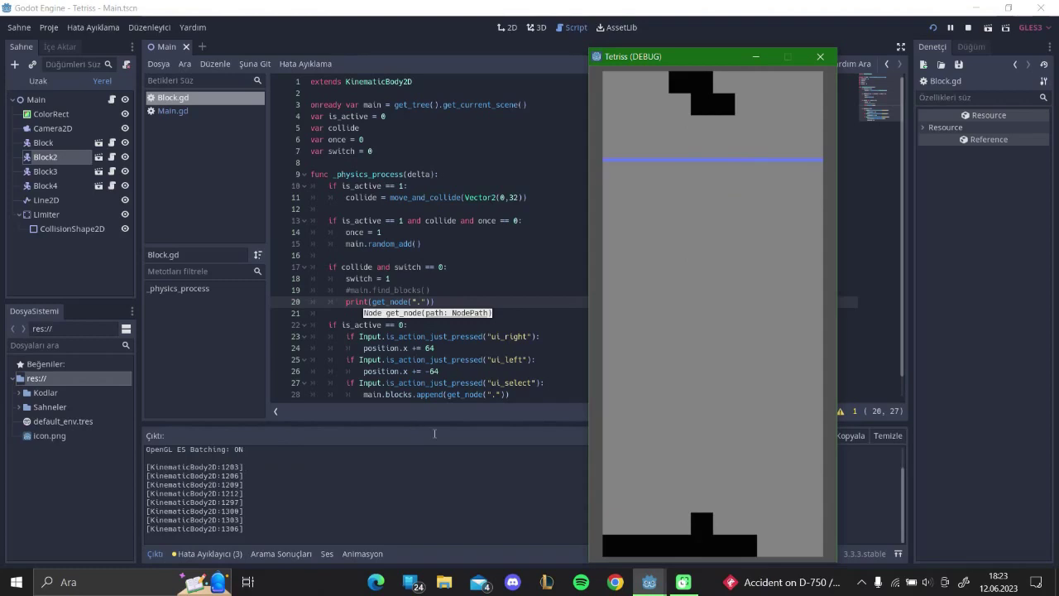
key(space)
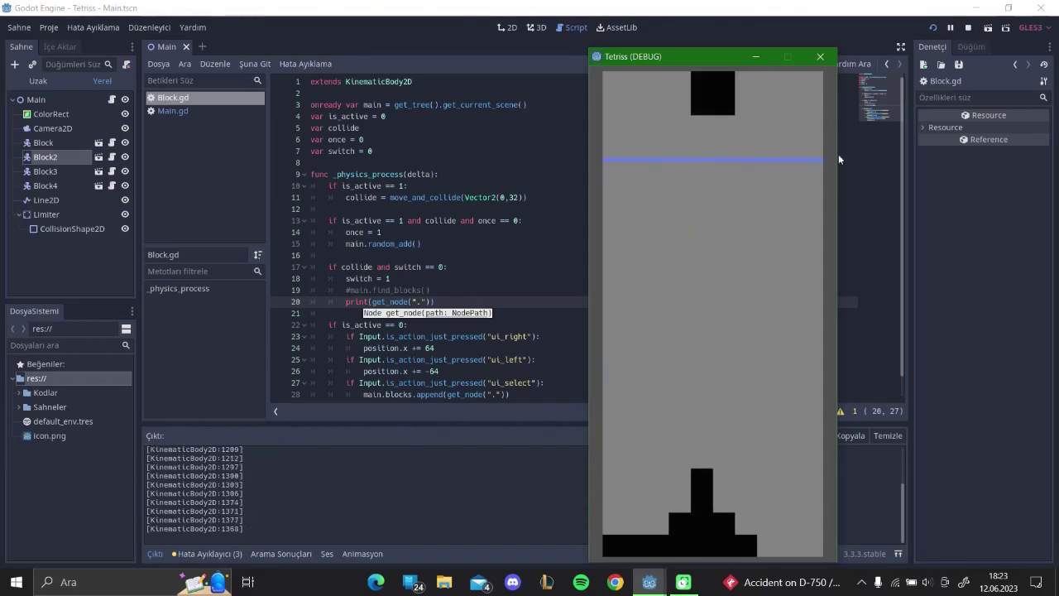
Step: Restart the game, drop a Z-piece and an L-piece, then close the debug window
click(820, 57)
key(F5)
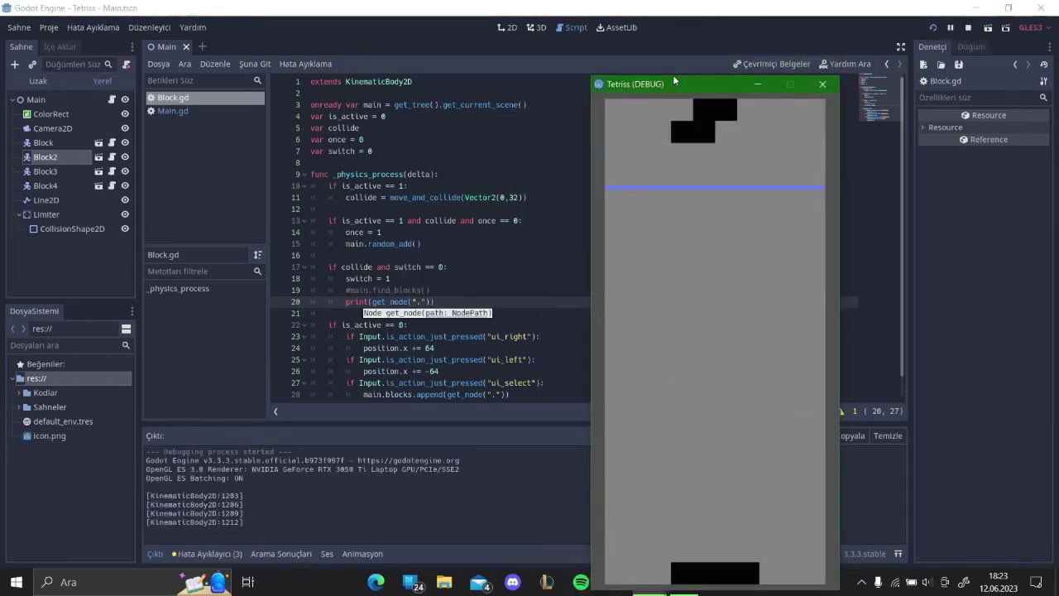
key(Left)
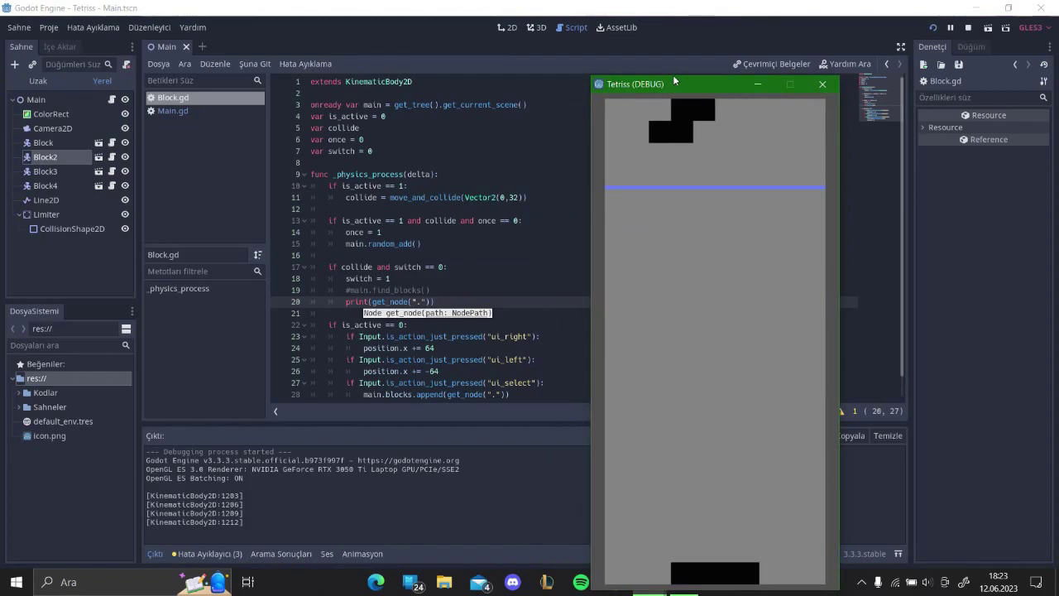
key(Left)
key(space)
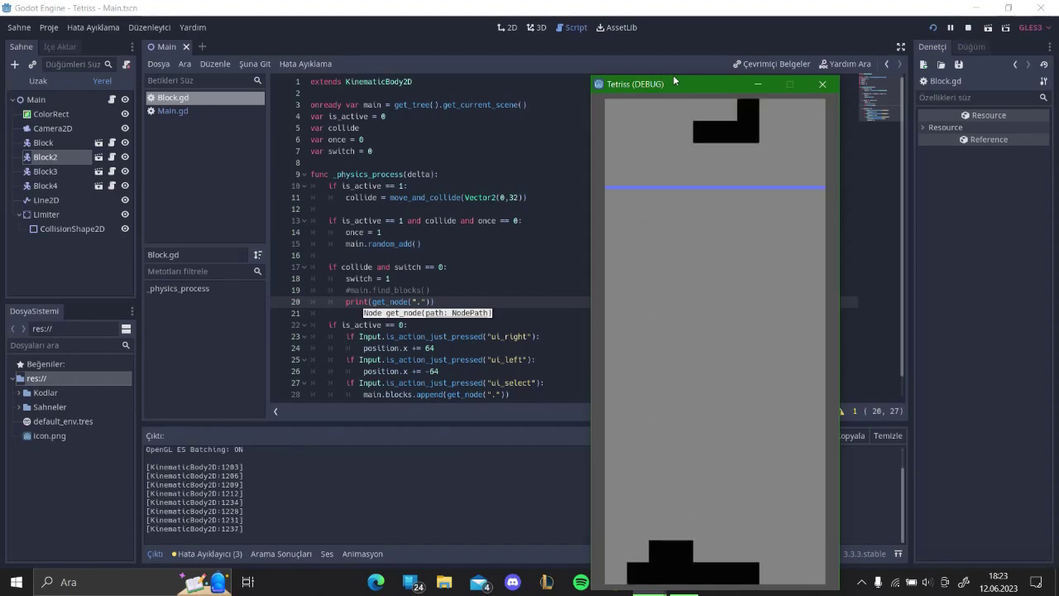
key(space)
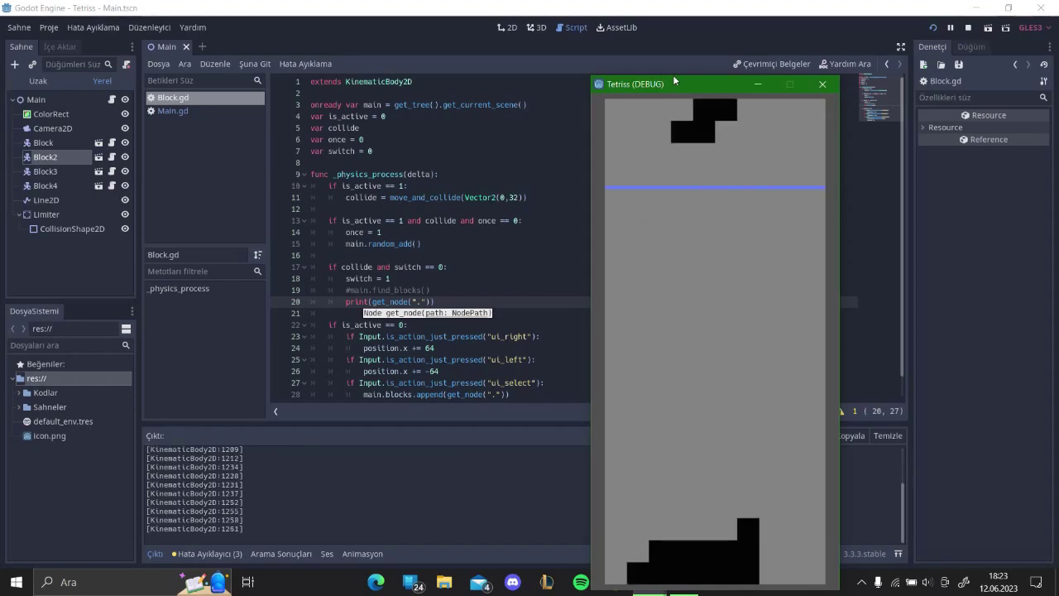
click(823, 84)
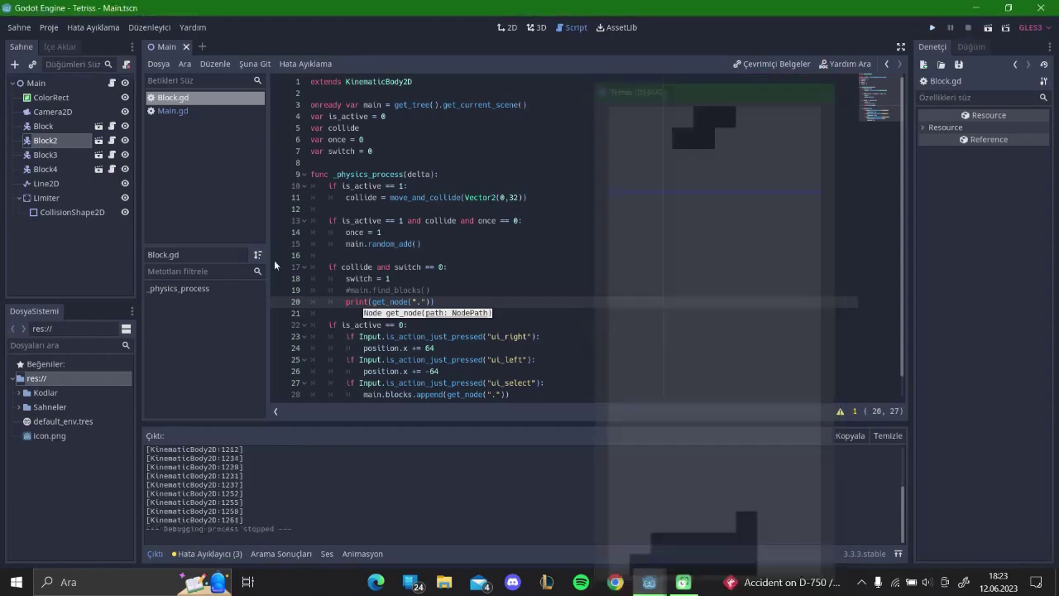
Step: Uncomment main.find_blocks(), delete the debug print line, and run the game again
click(349, 289)
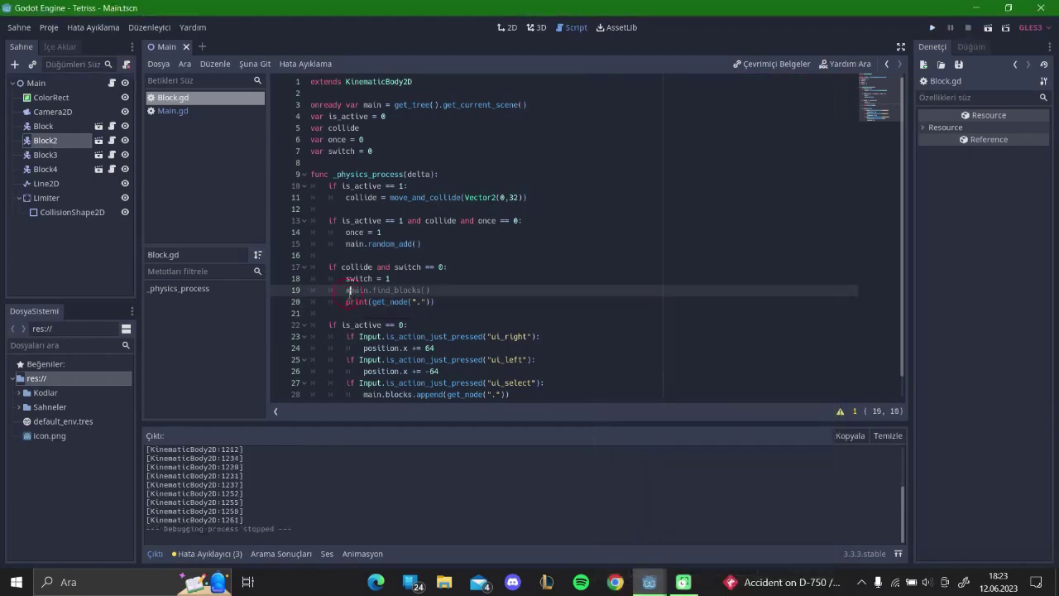
key(BackSpace)
drag(451, 302, 341, 301)
key(BackSpace)
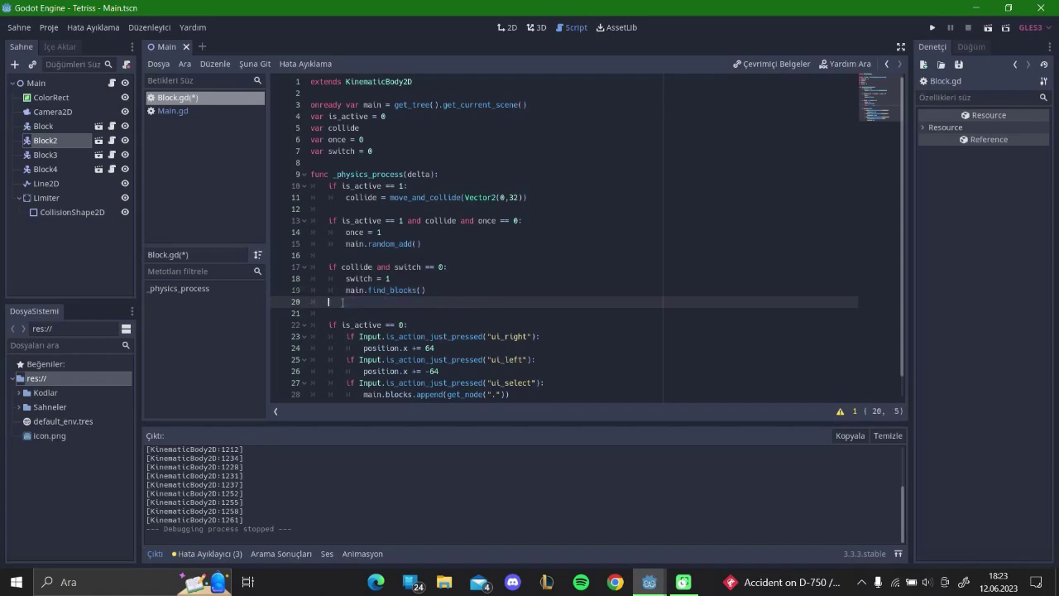
key(BackSpace)
key(BackSpace)
key(BackSpace)
key(F5)
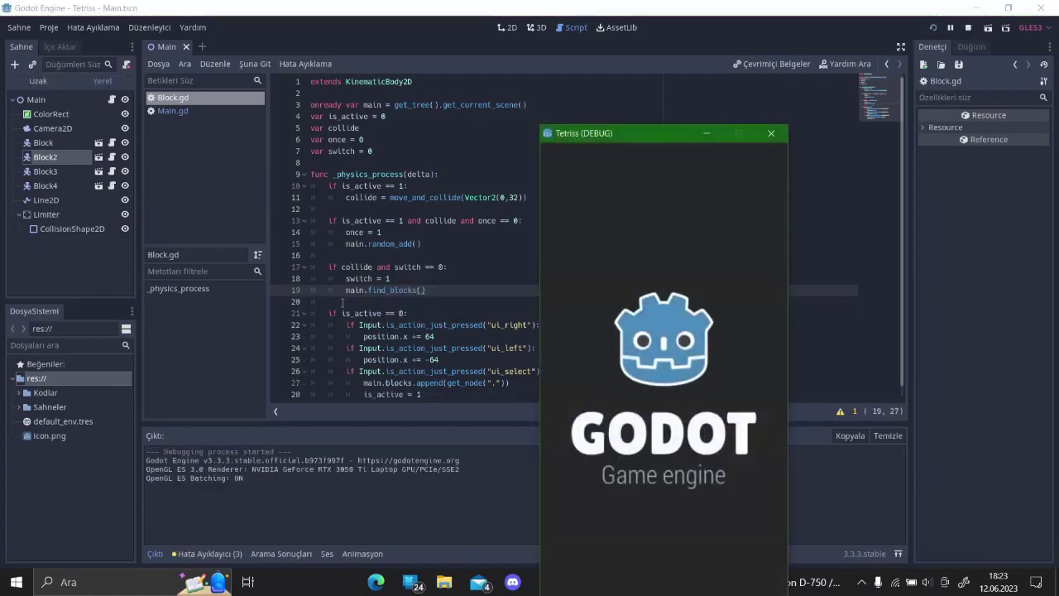
Step: Position and drop the first pieces to complete the bottom row
drag(641, 135, 696, 66)
key(Left)
key(Left)
key(Left)
key(space)
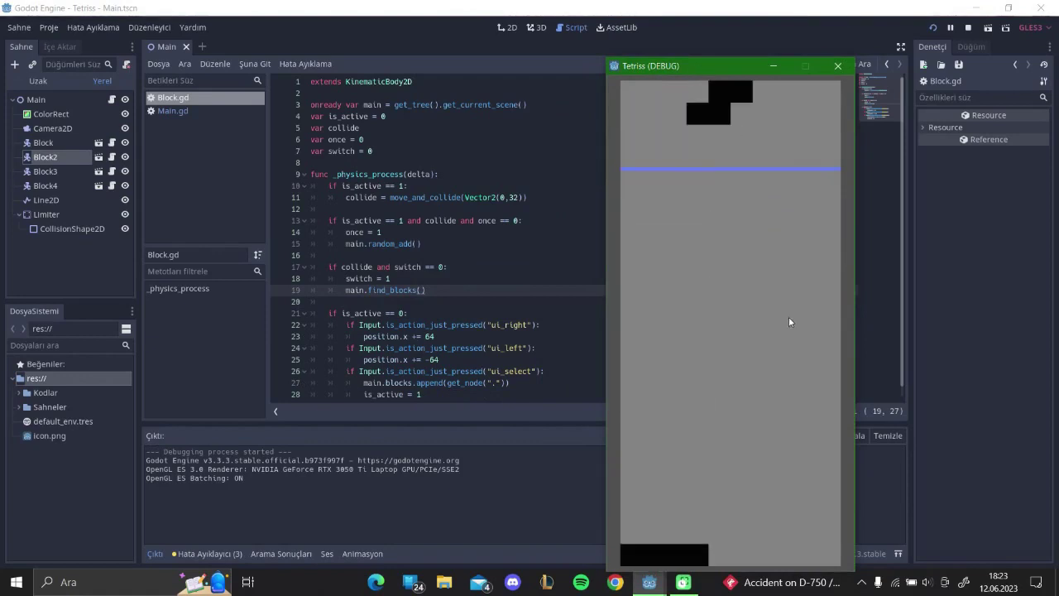
key(Right)
key(Right)
key(space)
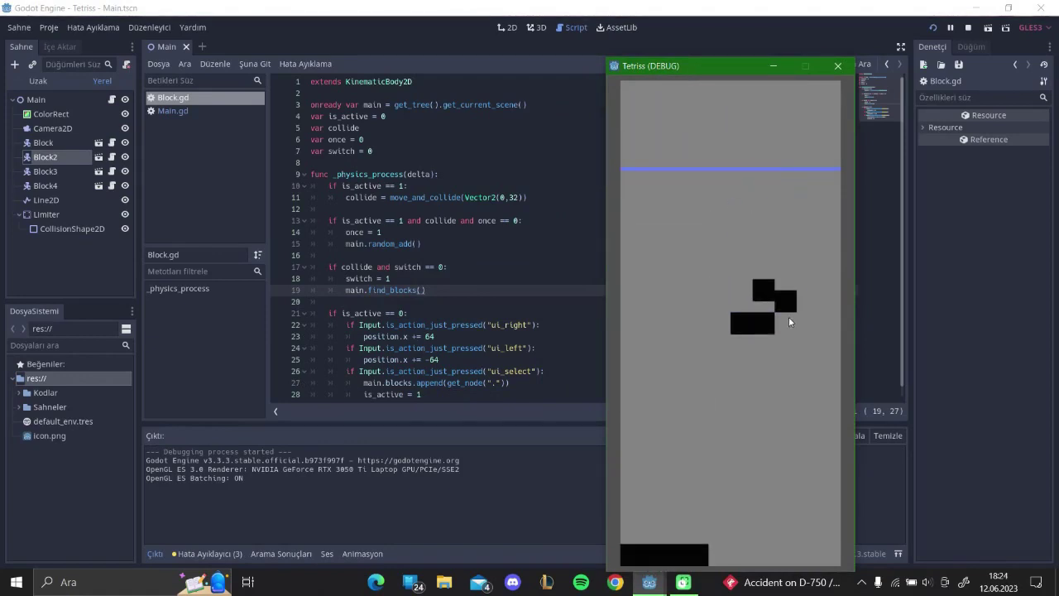
key(space)
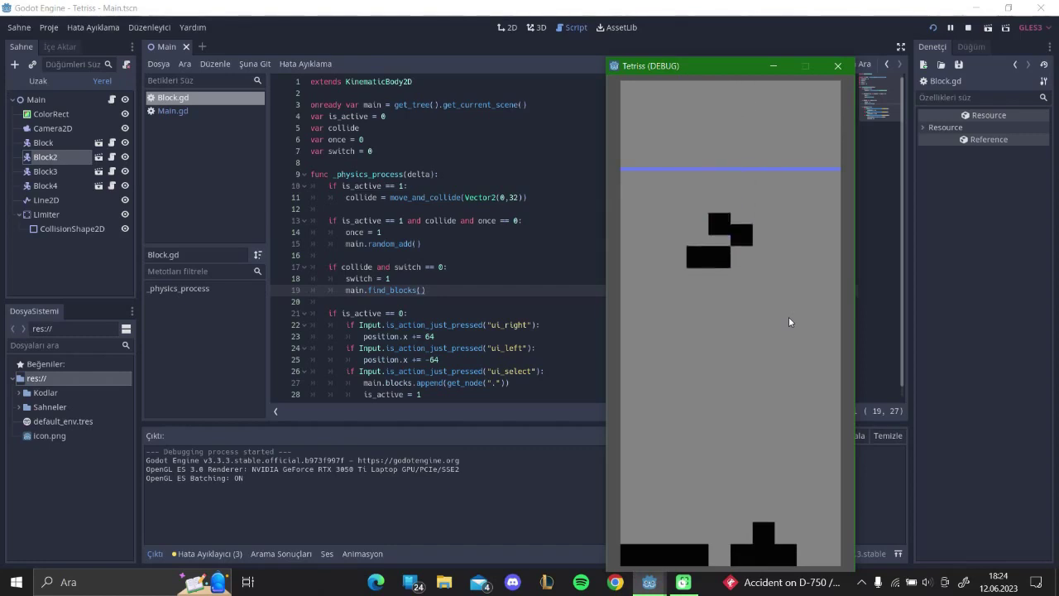
key(Right)
key(Right)
key(Right)
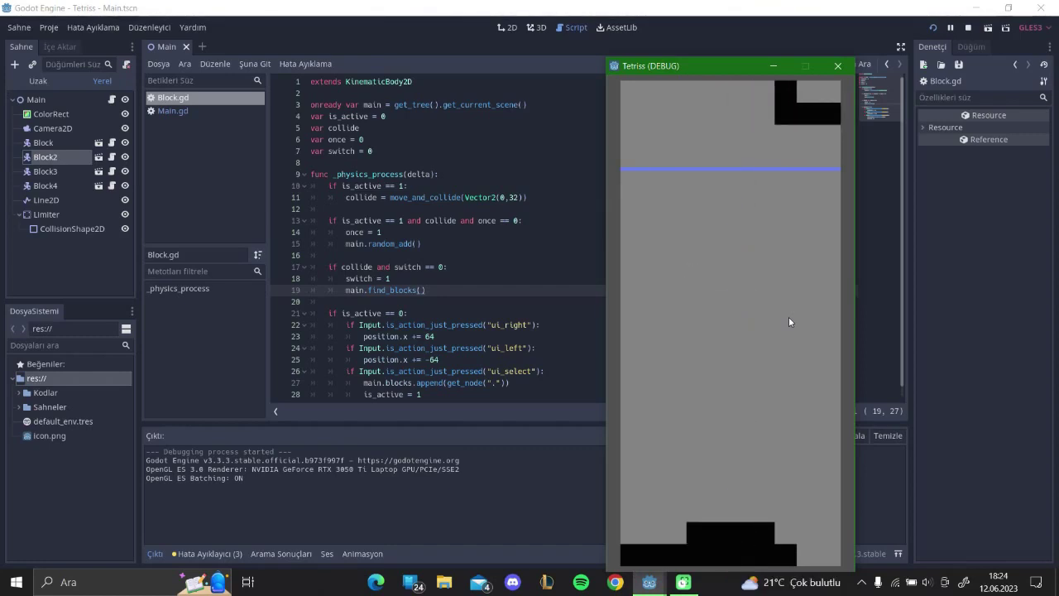
key(space)
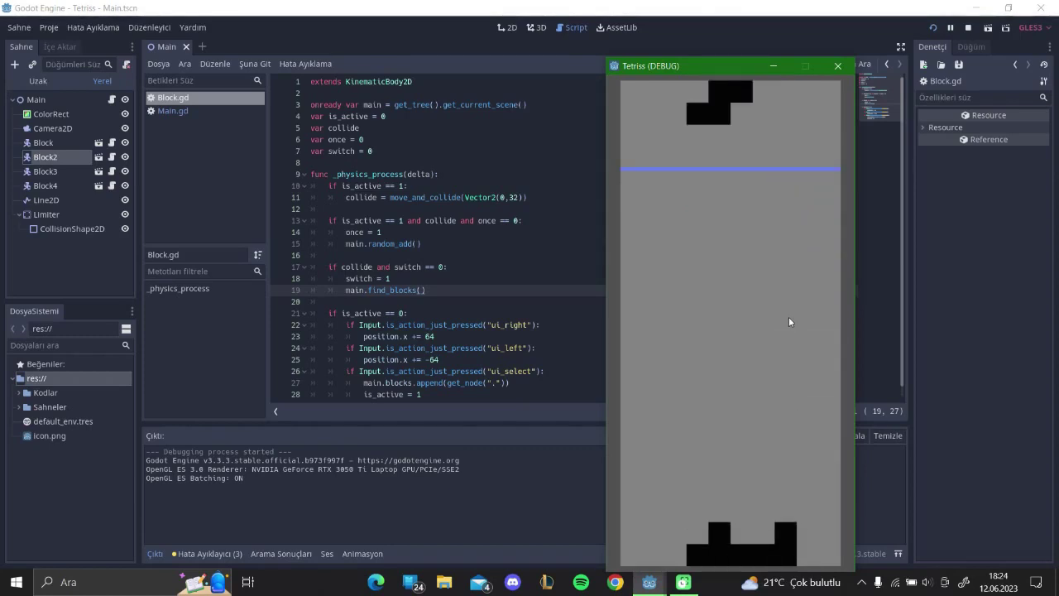
key(Left)
key(Left)
key(Left)
key(space)
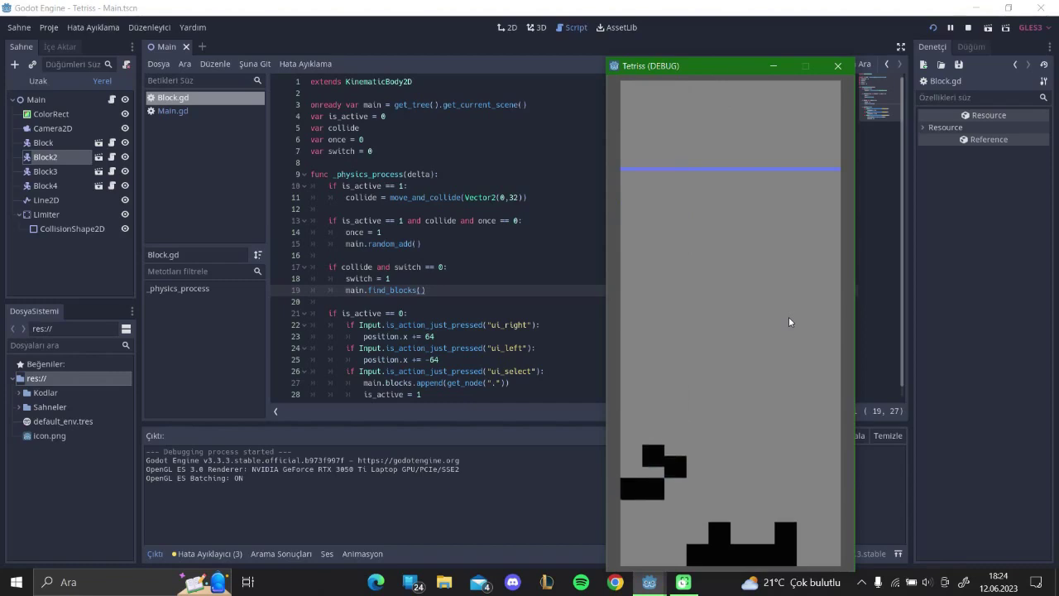
key(Right)
key(Right)
key(Right)
key(Right)
key(space)
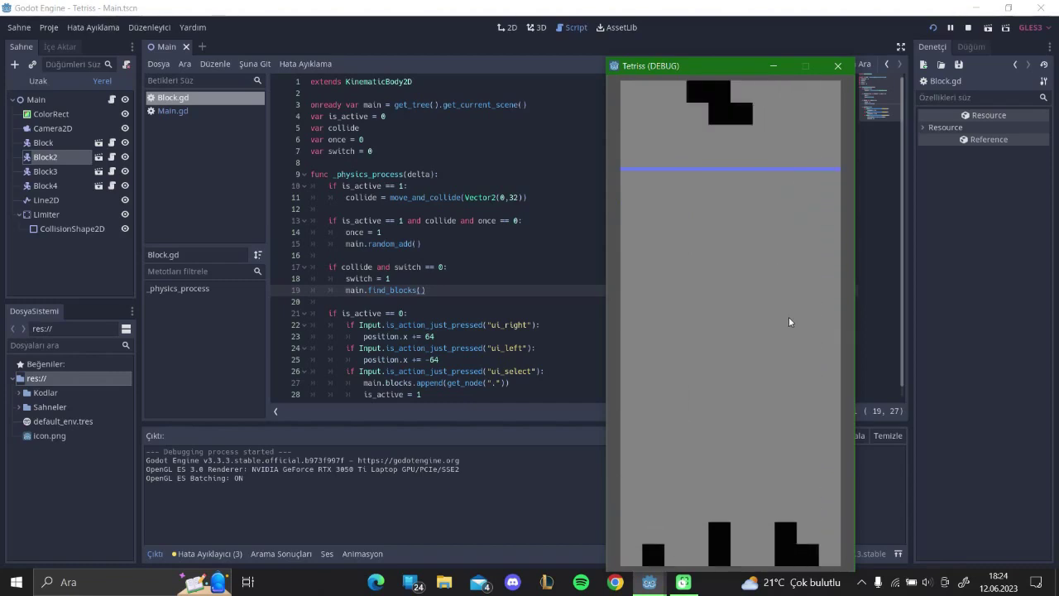
Step: Stack Z, square and L pieces across the playfield with left/right moves and drops
key(Left)
key(space)
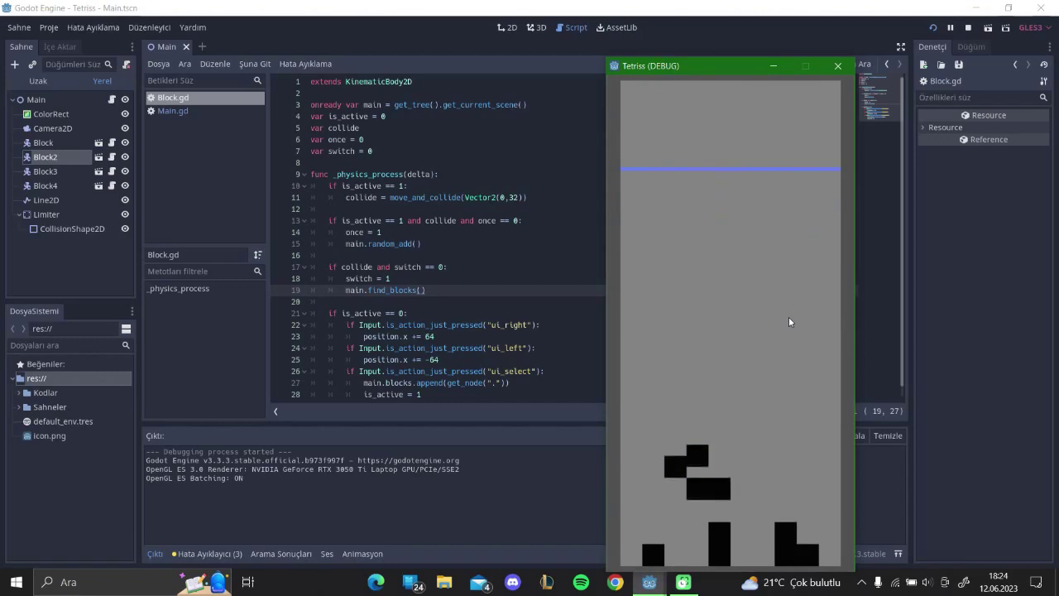
key(Right)
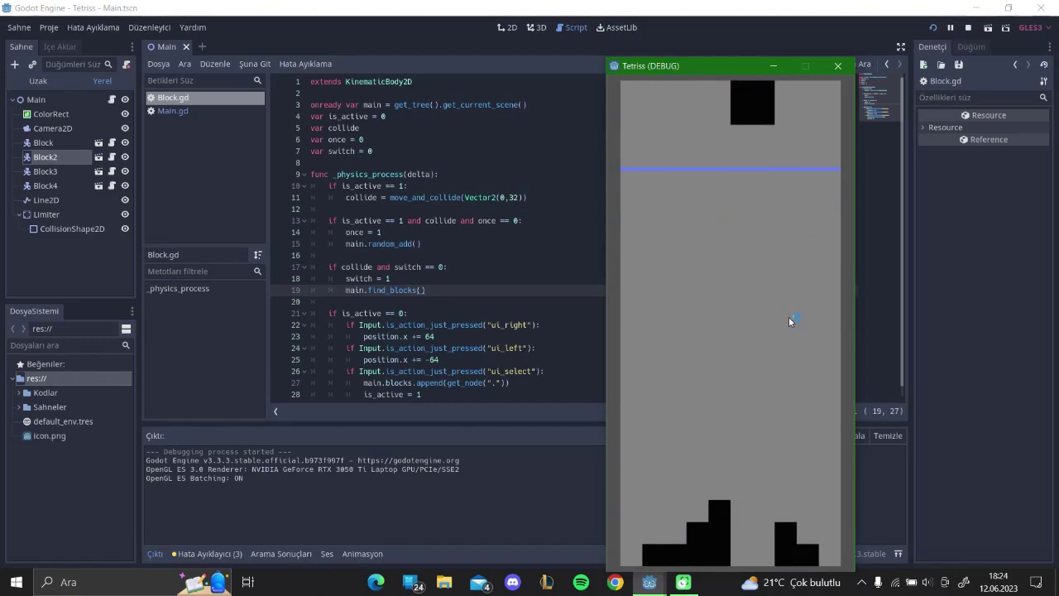
key(space)
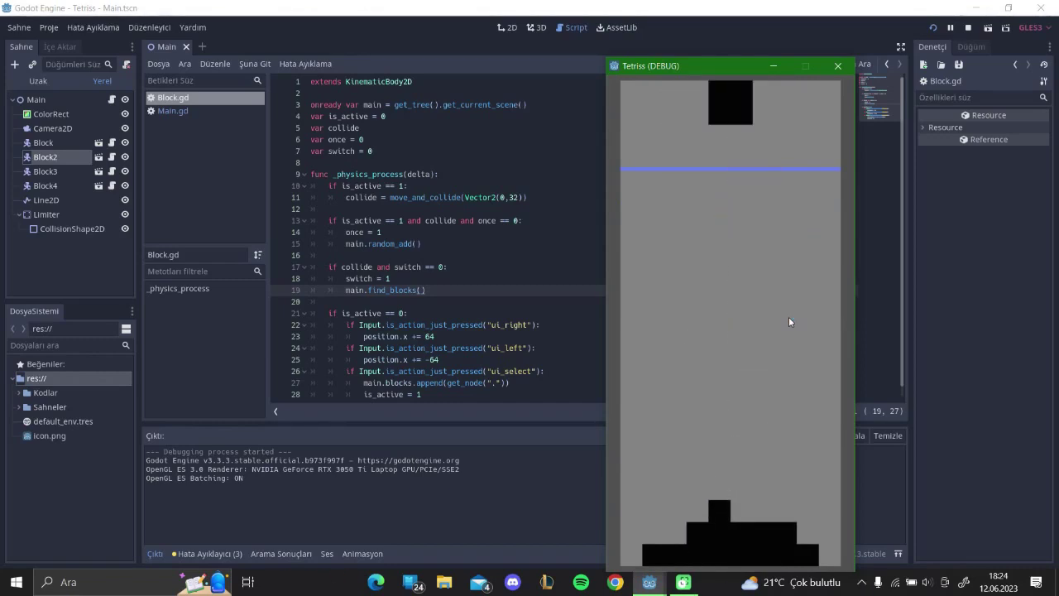
key(Right)
key(Right)
key(Right)
key(Right)
key(space)
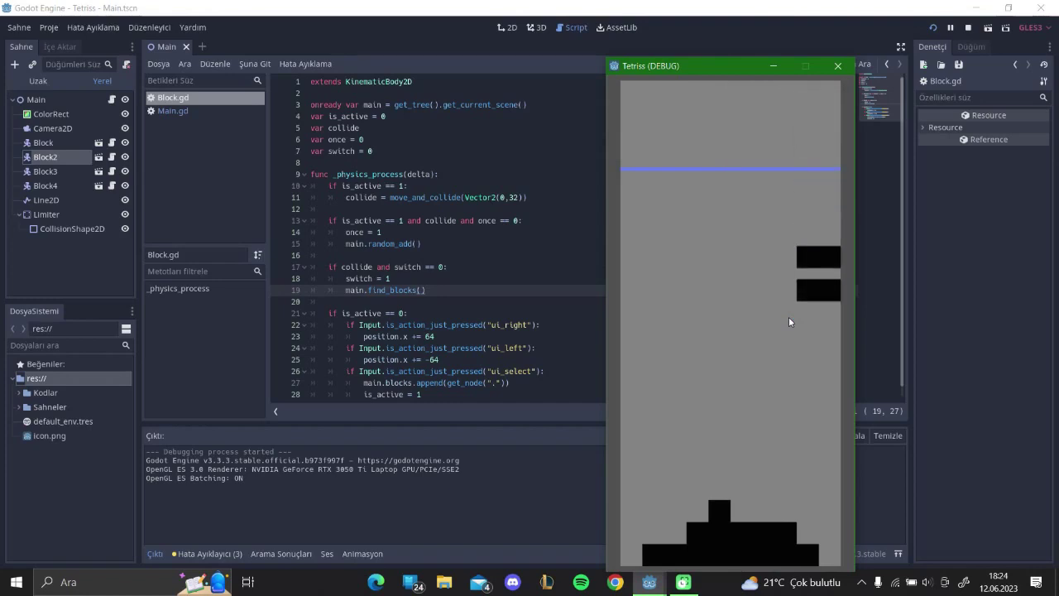
key(Left)
key(Left)
key(Left)
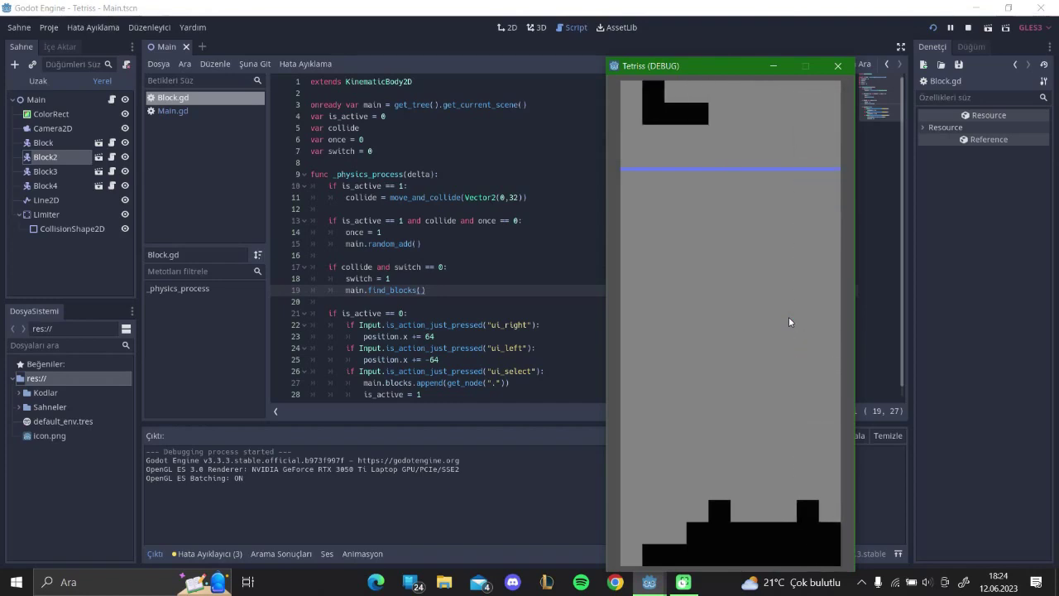
key(Left)
key(space)
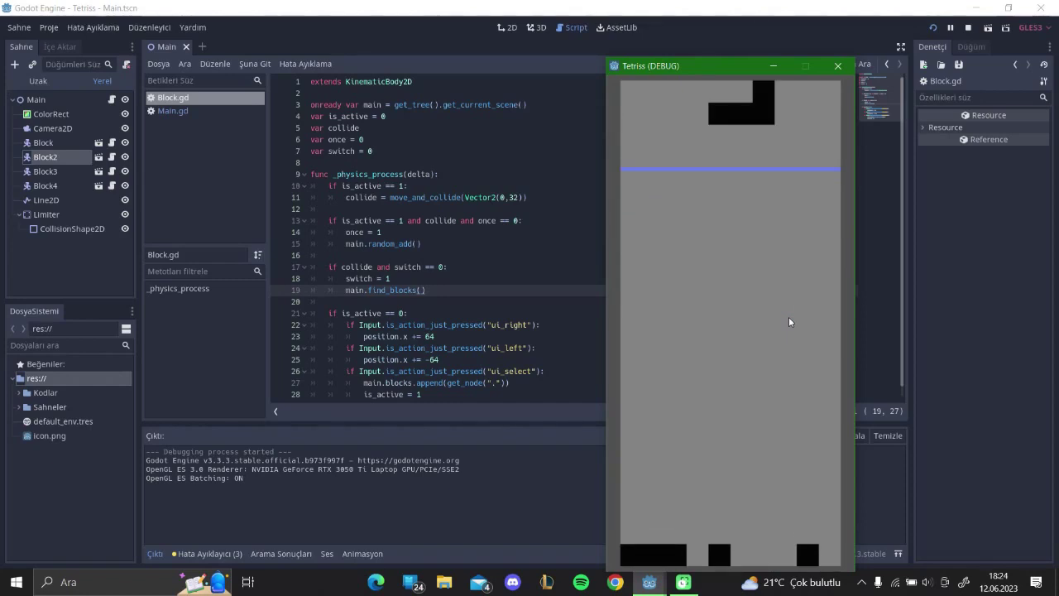
key(Right)
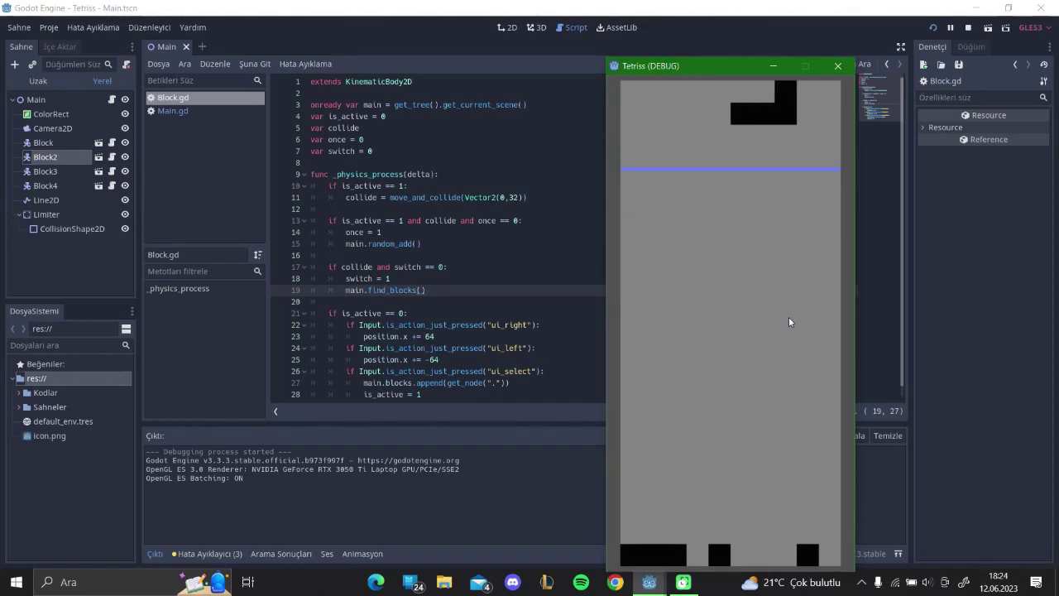
key(space)
key(Right)
key(Right)
key(Right)
key(Right)
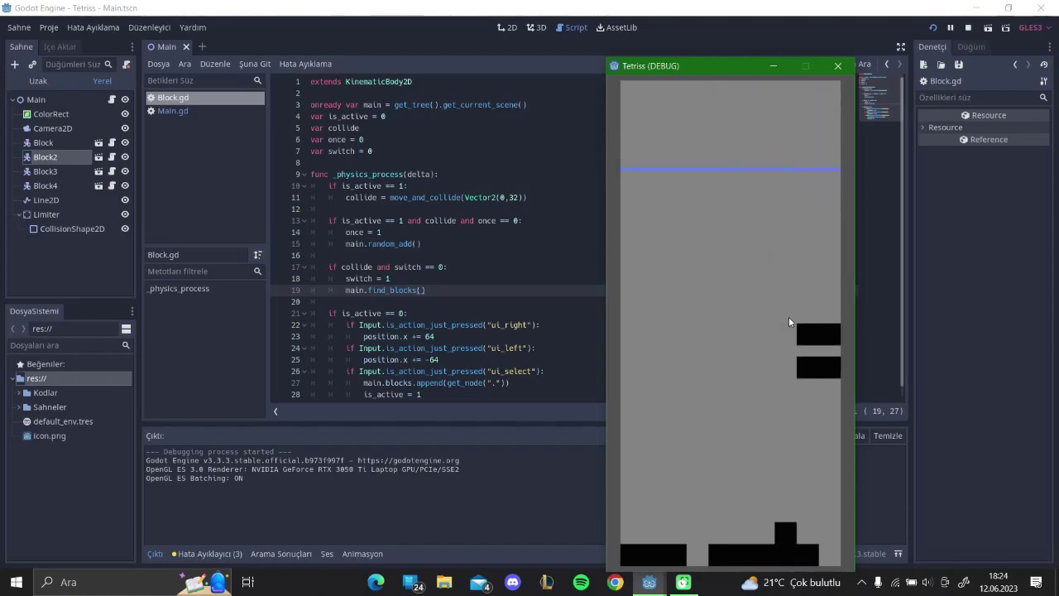
key(Left)
key(space)
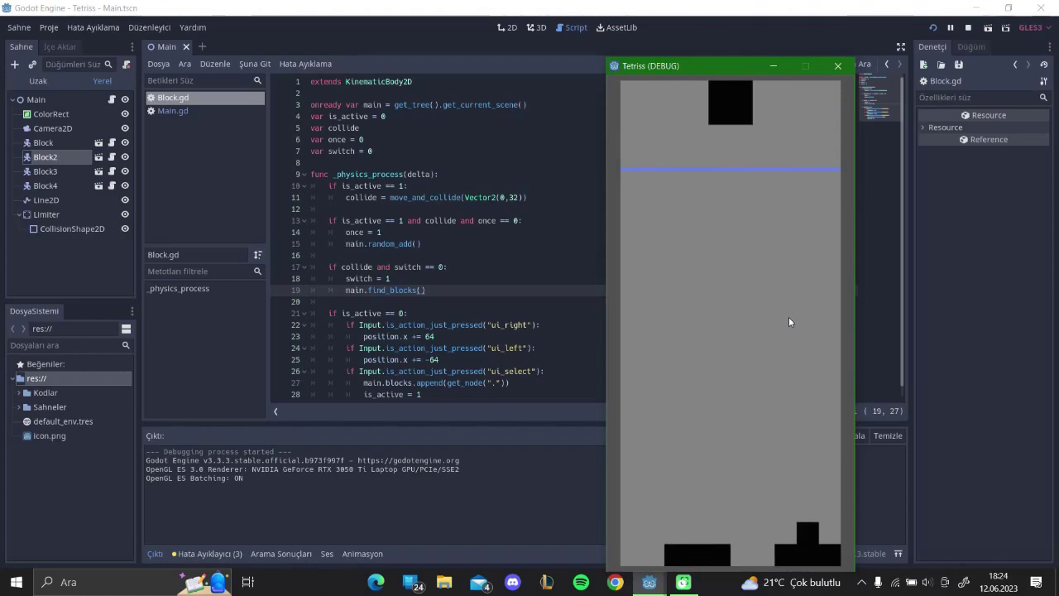
Step: Drop the remaining Z, L and other pieces onto the stack, then close the game
key(space)
key(Right)
key(space)
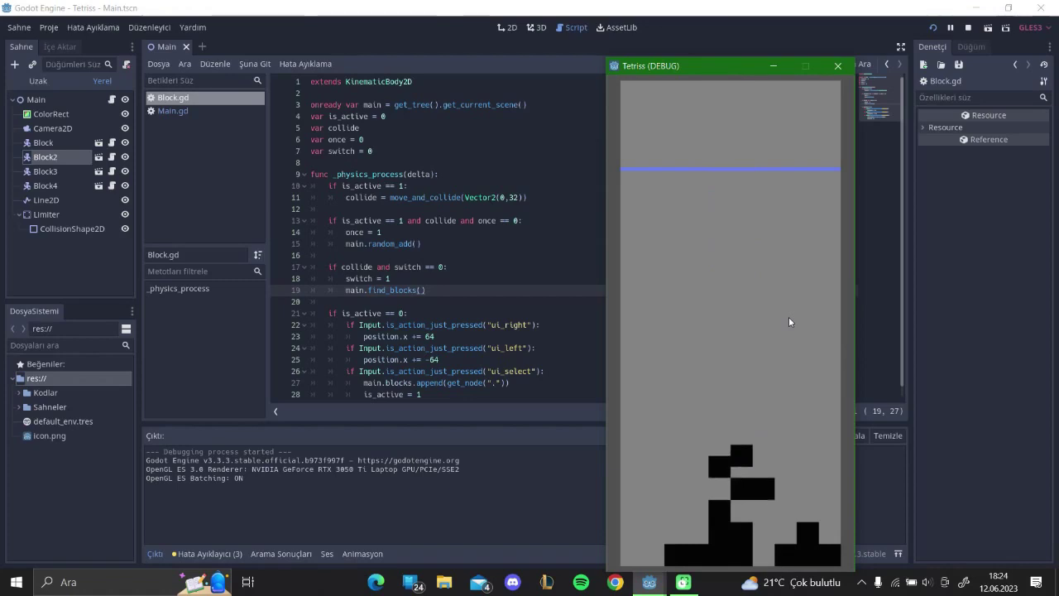
key(Left)
key(Left)
key(Left)
key(space)
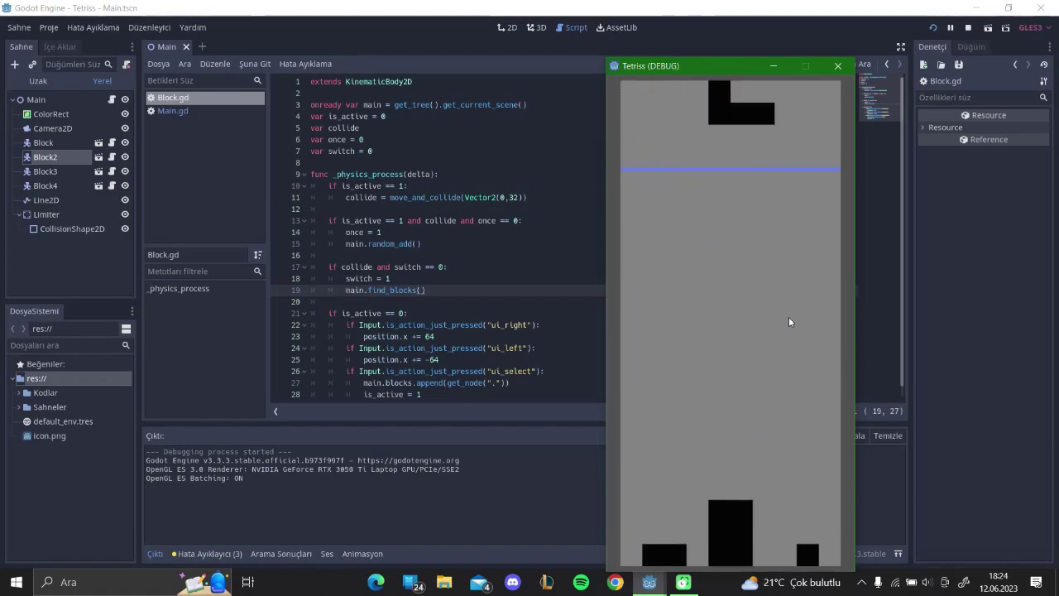
key(Left)
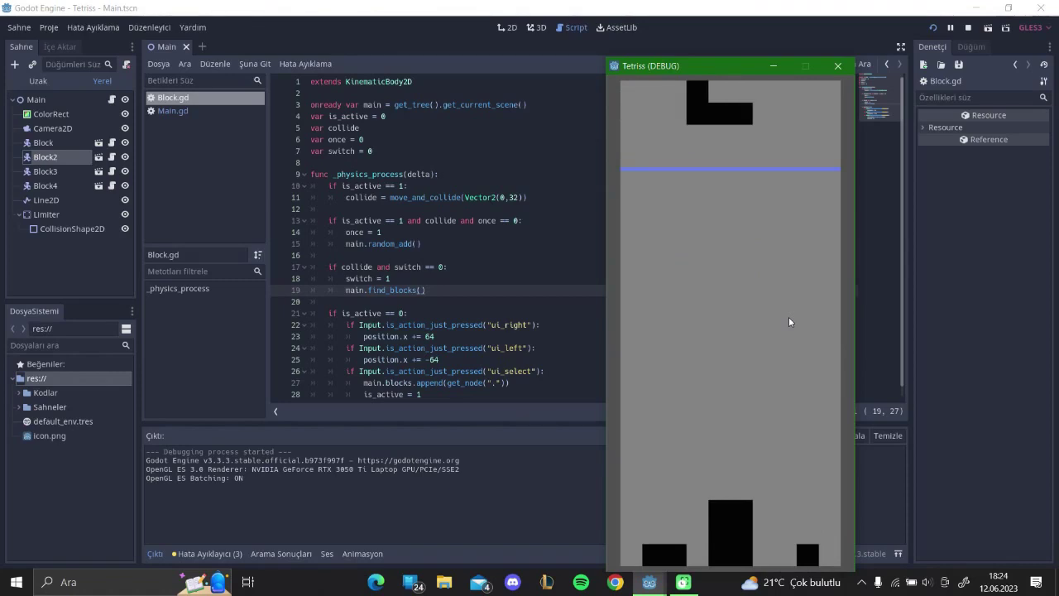
key(Left)
key(Left)
key(space)
key(Right)
key(Right)
key(Right)
key(Right)
key(space)
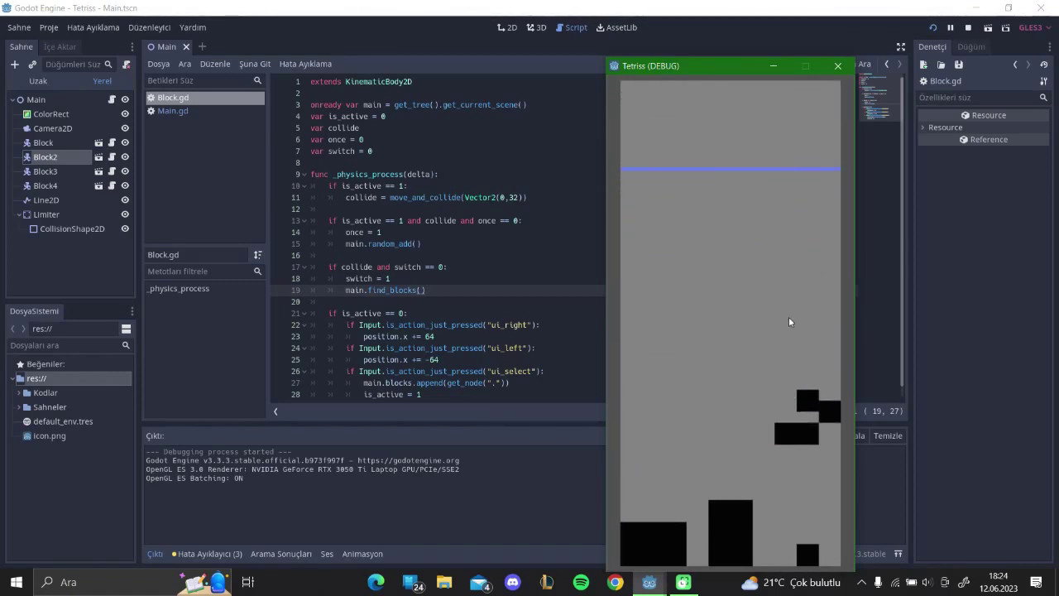
key(space)
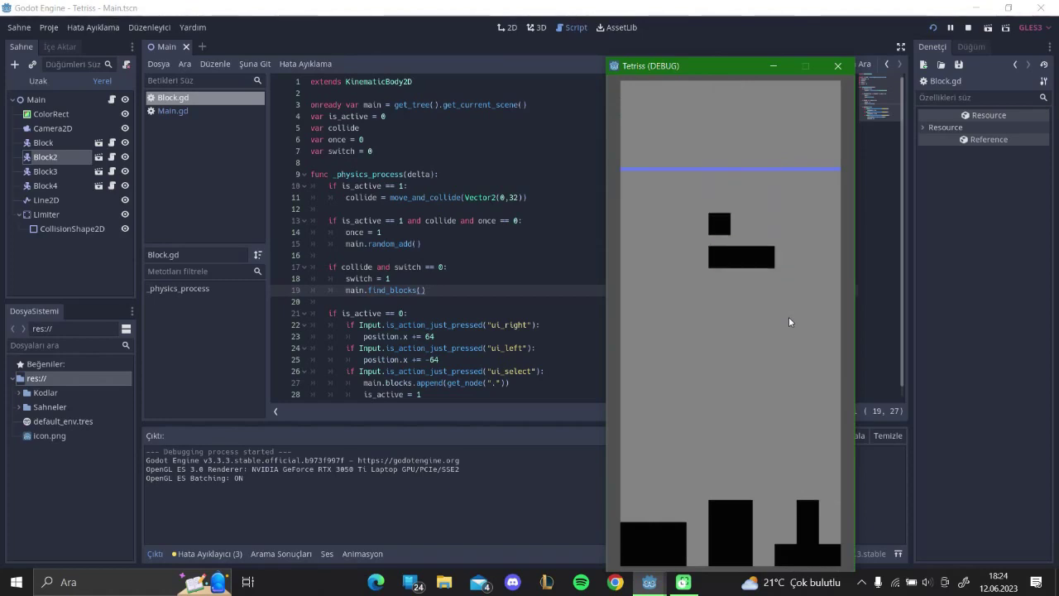
key(Left)
key(Left)
key(space)
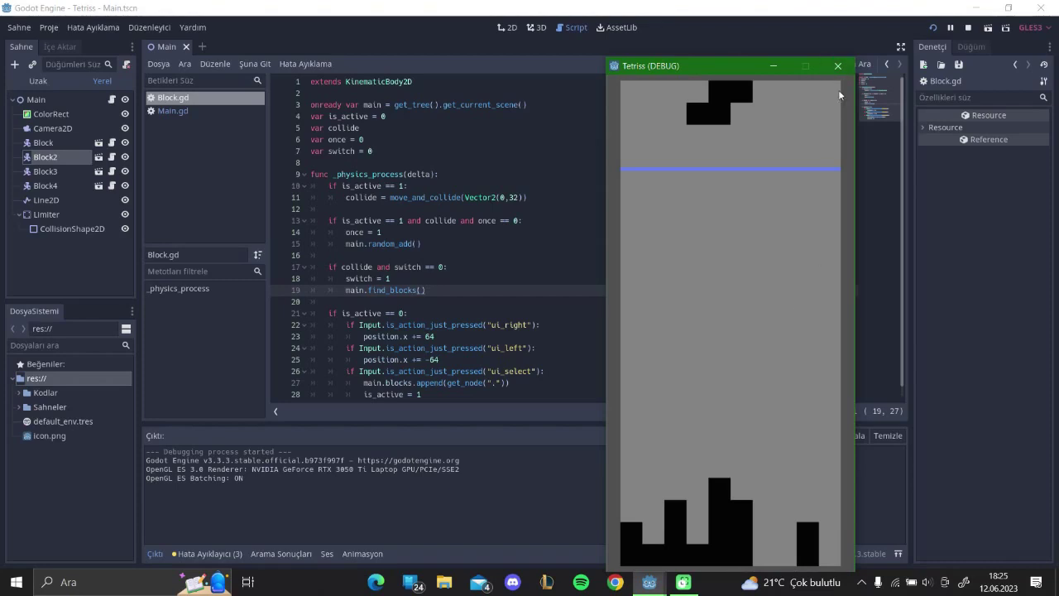
click(839, 68)
Step: Return to the 2D playfield view and select the Savec-gxew6.ttf font in the FileSystem dock
click(368, 300)
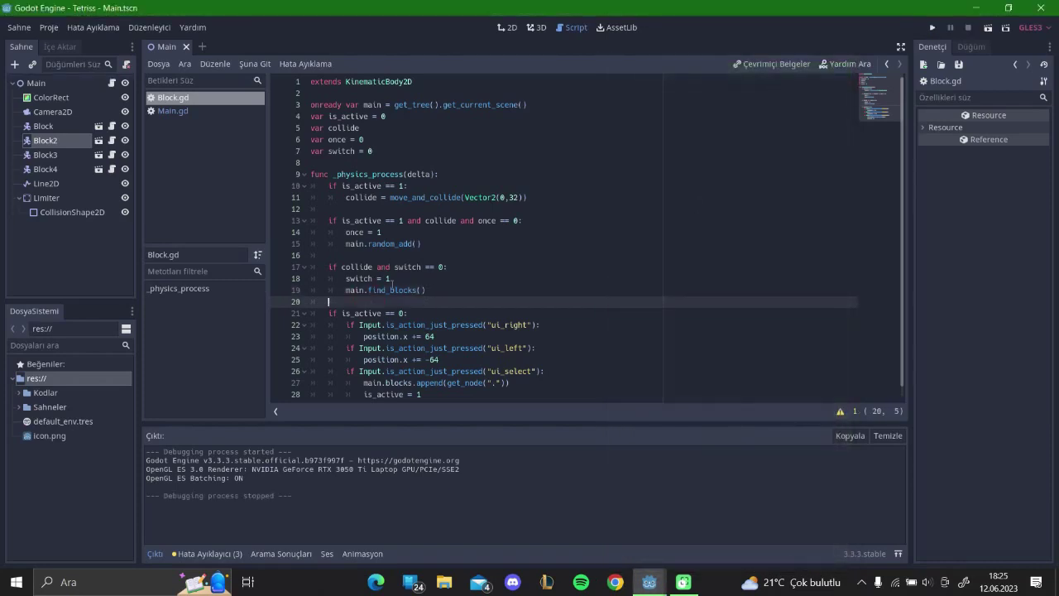
click(508, 28)
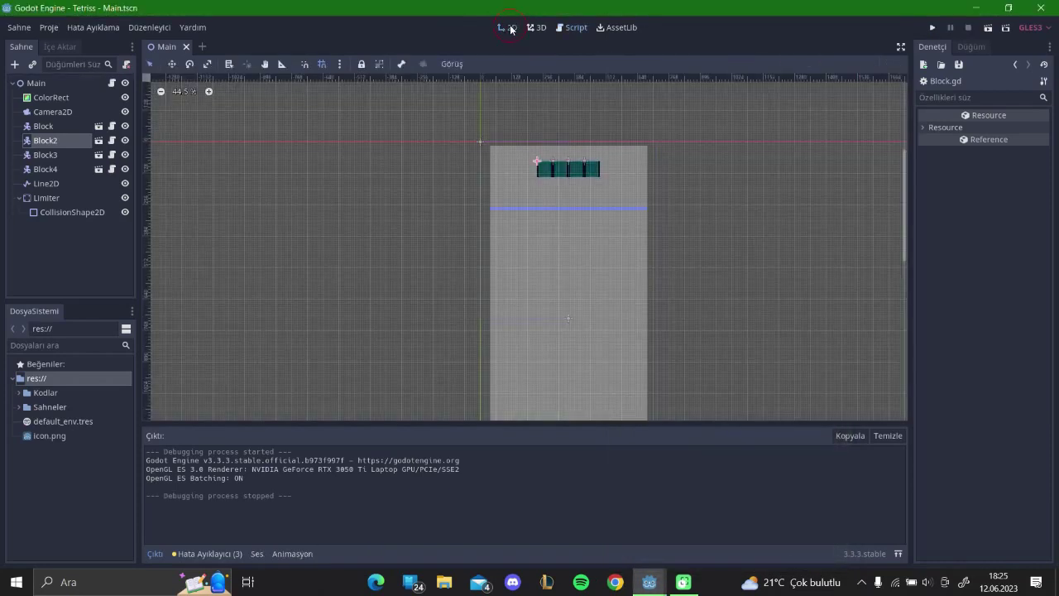
click(496, 169)
click(693, 182)
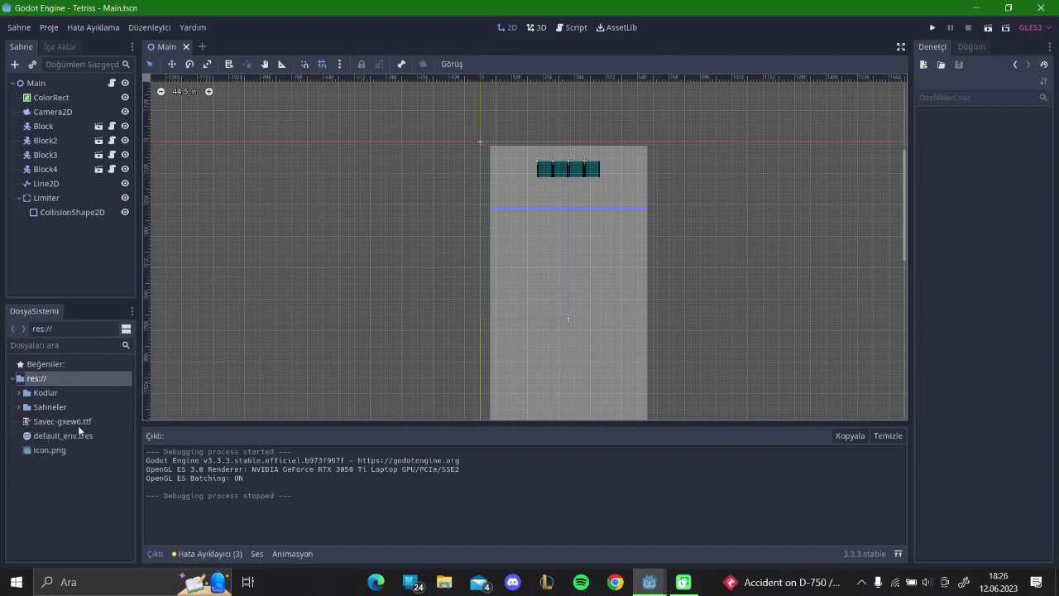
click(86, 421)
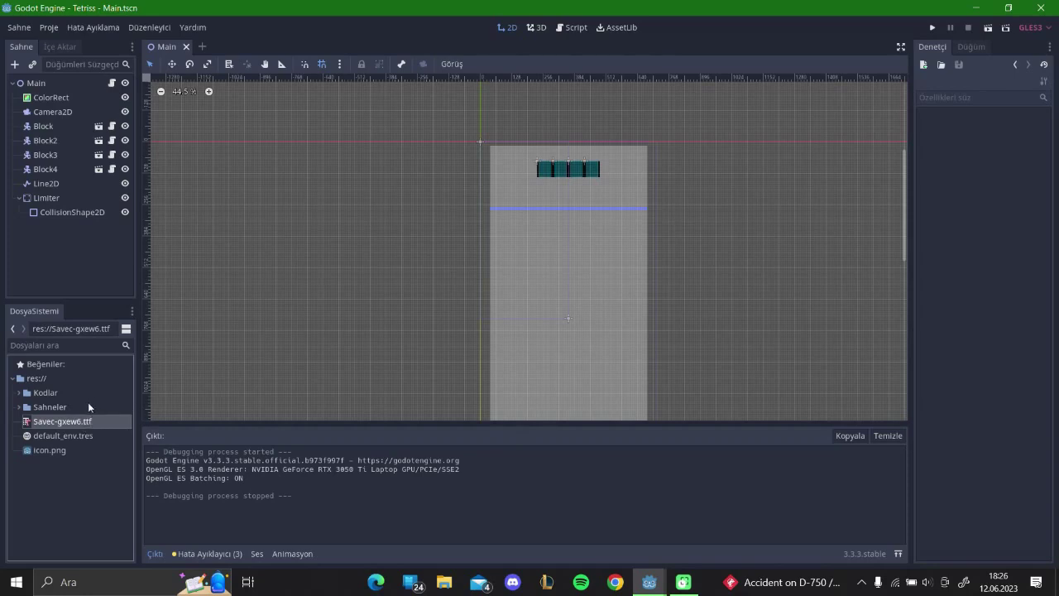
right_click(37, 86)
Step: Add a Label child node under Main with text 45
click(75, 115)
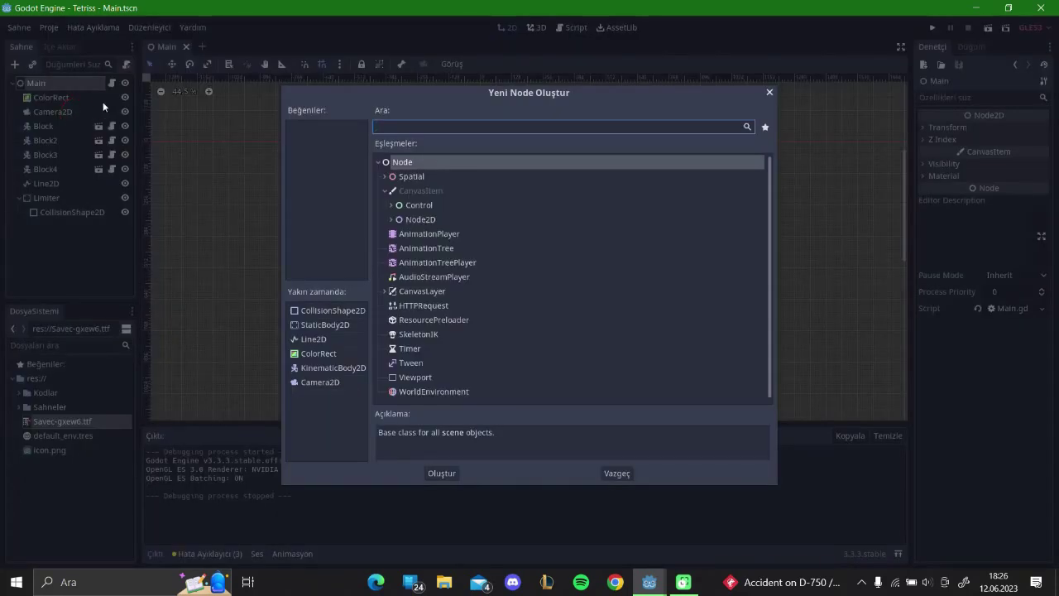
text(t)
key(BackSpace)
text(label)
key(Return)
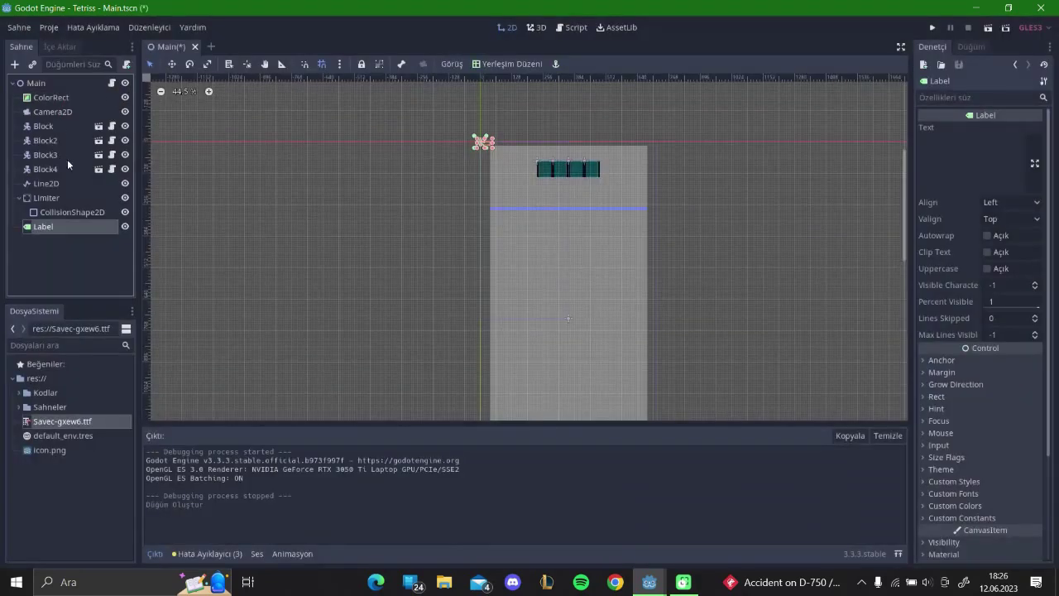
click(944, 165)
text(45)
Step: Center the label's Align and Valign, and enable Autowrap and Clip Text
click(1005, 204)
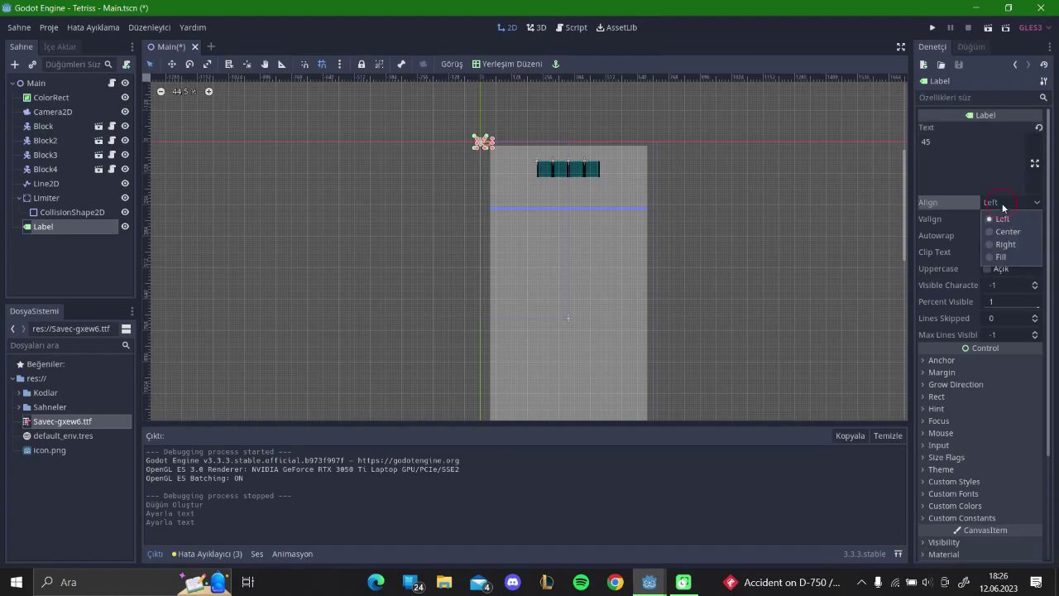
click(1004, 234)
click(1007, 220)
click(1005, 249)
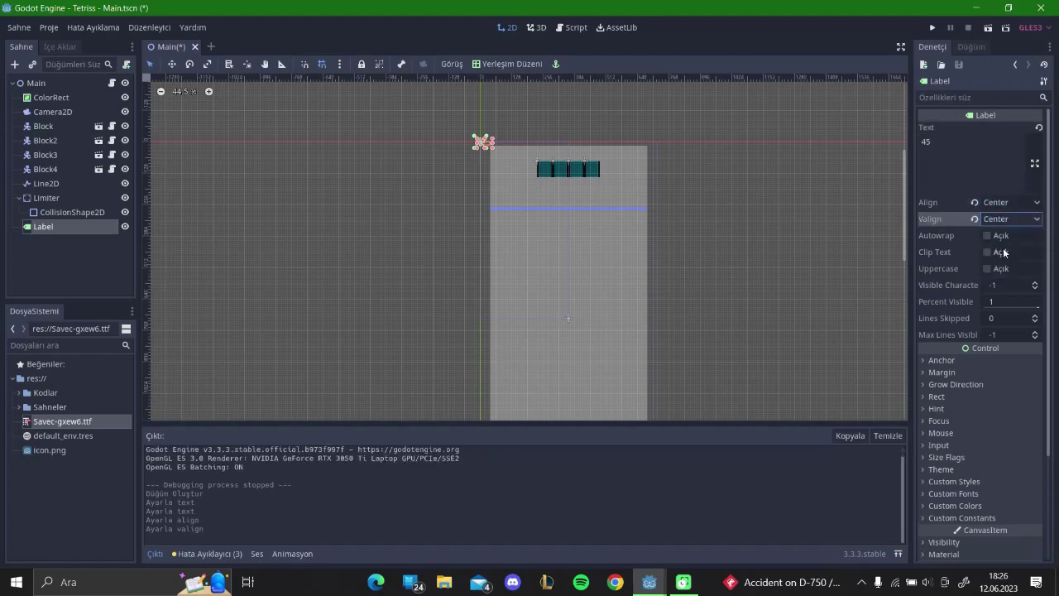
click(989, 236)
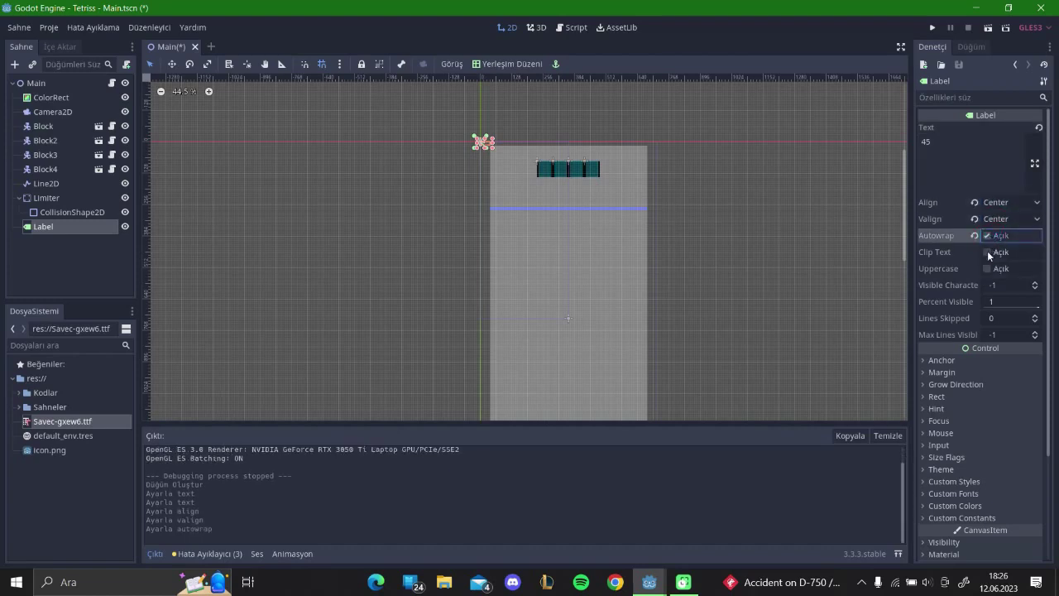
click(987, 252)
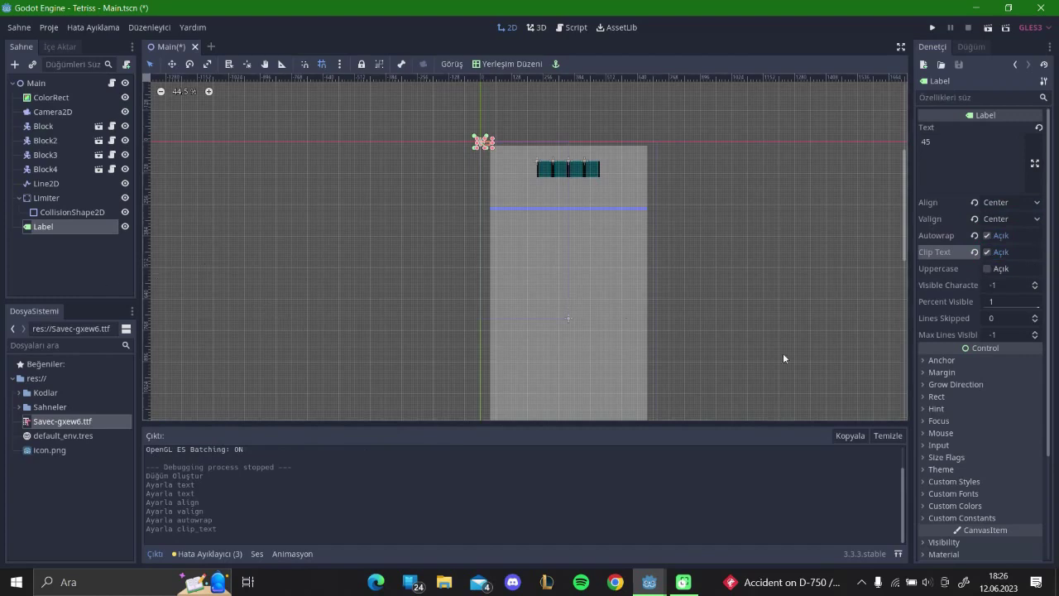
scroll(942, 398, down, 3)
click(943, 358)
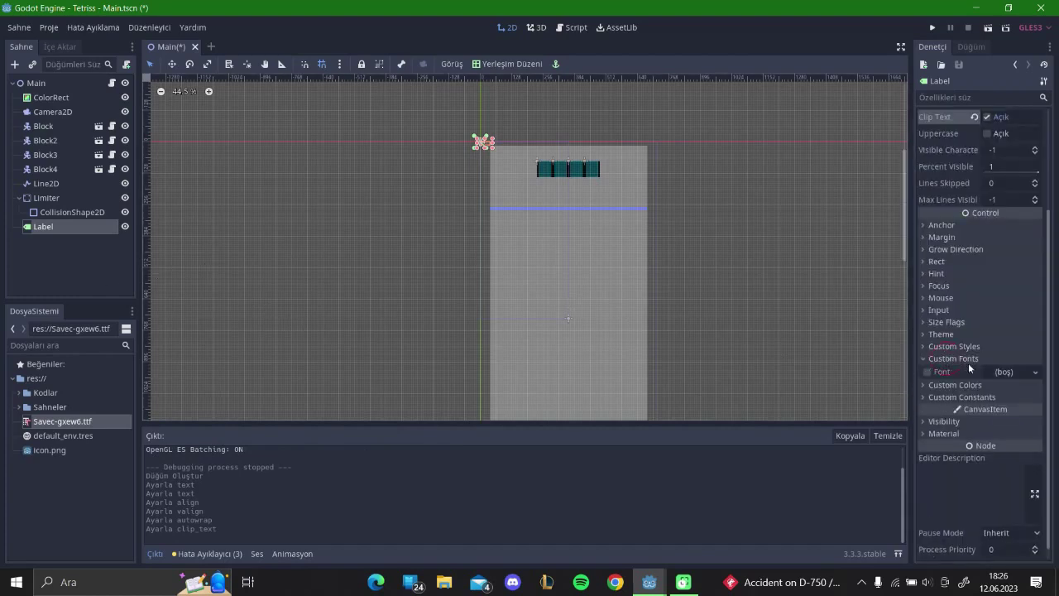
Step: Give the label a new DynamicFont whose font data is loaded from Savec-gxew6.ttf
click(1011, 372)
click(998, 400)
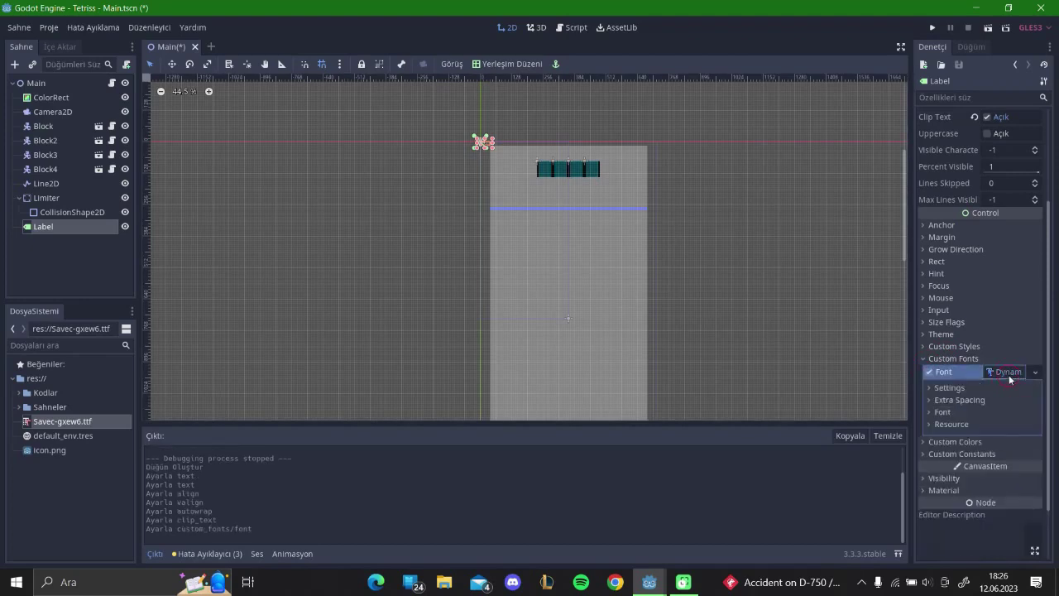
click(943, 411)
click(1005, 425)
click(1007, 455)
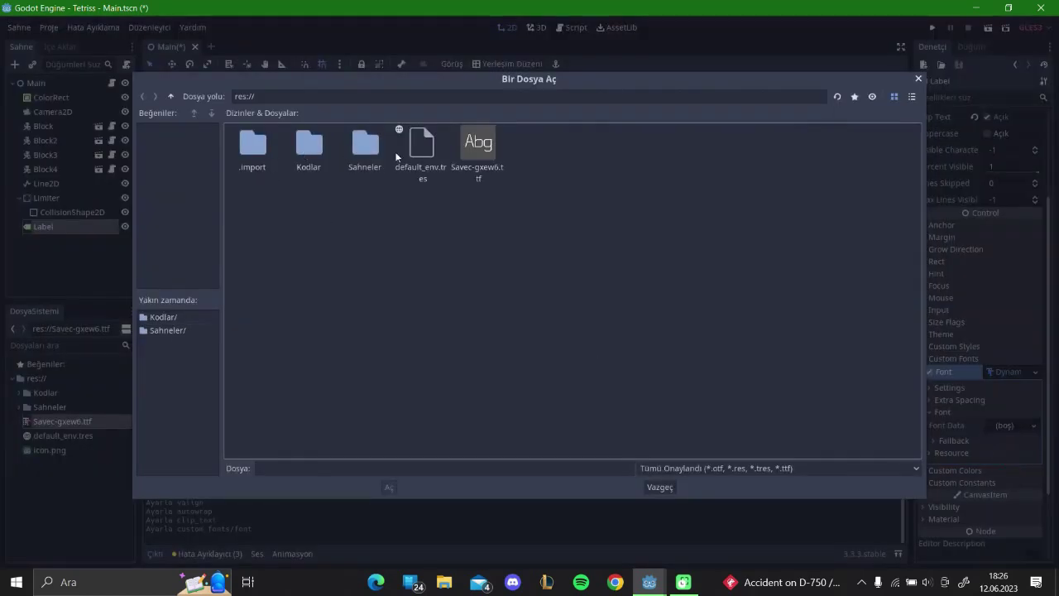
click(477, 162)
click(393, 494)
click(942, 411)
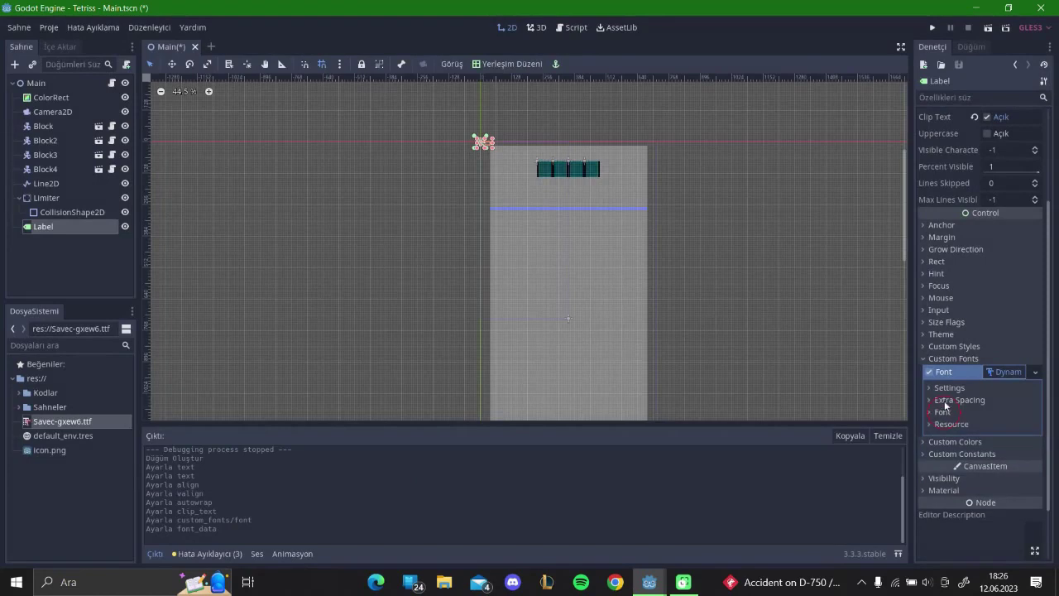
Step: Move the label to the upper right of the playfield
scroll(484, 125, up, 2)
scroll(490, 128, up, 2)
drag(491, 128, 866, 152)
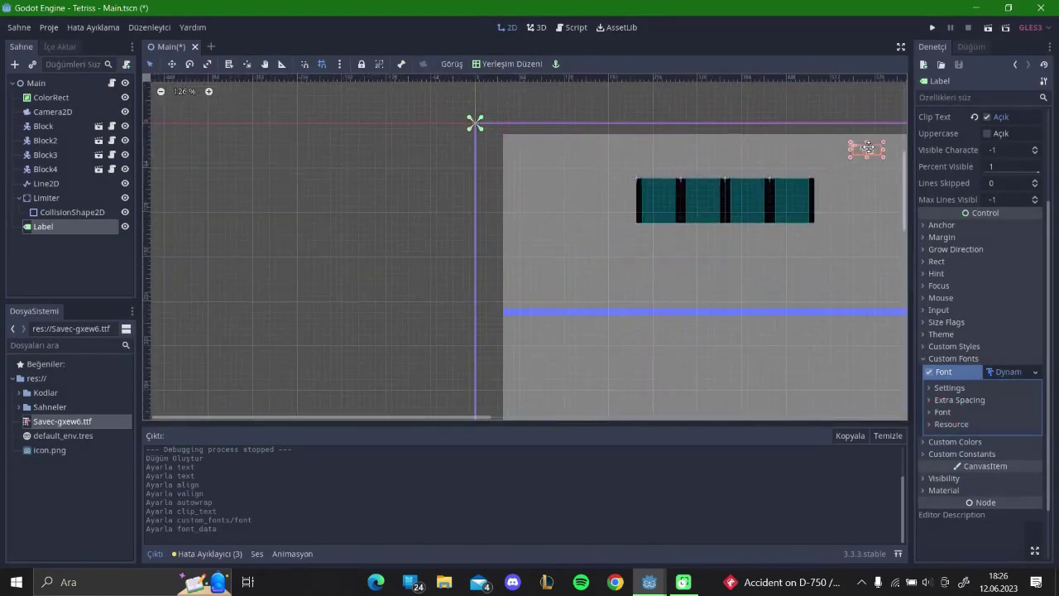
scroll(708, 198, down, 1)
scroll(832, 261, down, 1)
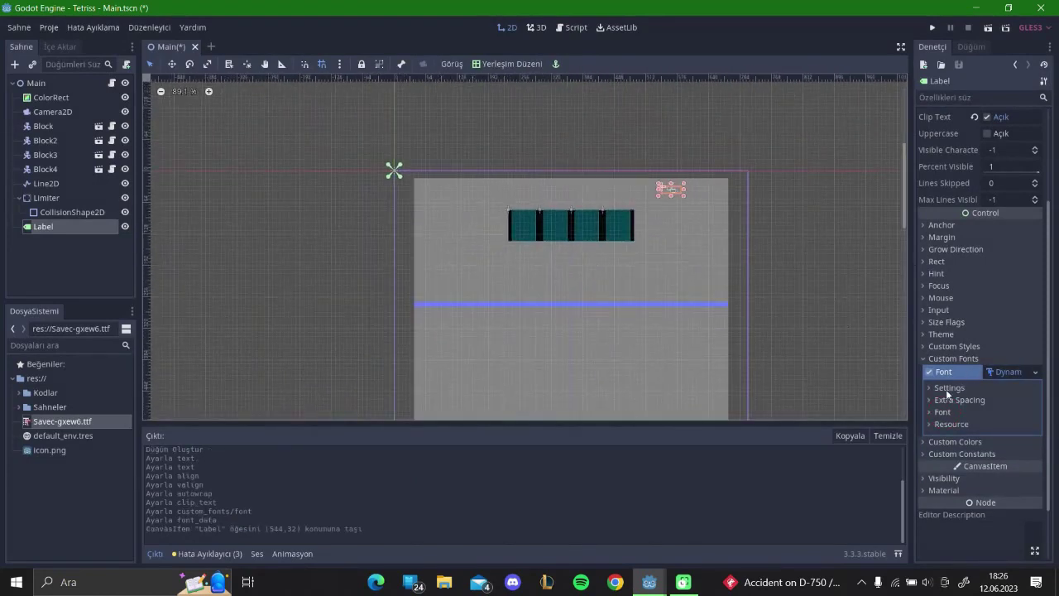
Step: Set the font size to 64, resize the label slightly and turn off autowrap
click(946, 388)
click(1013, 401)
text(64)
key(Return)
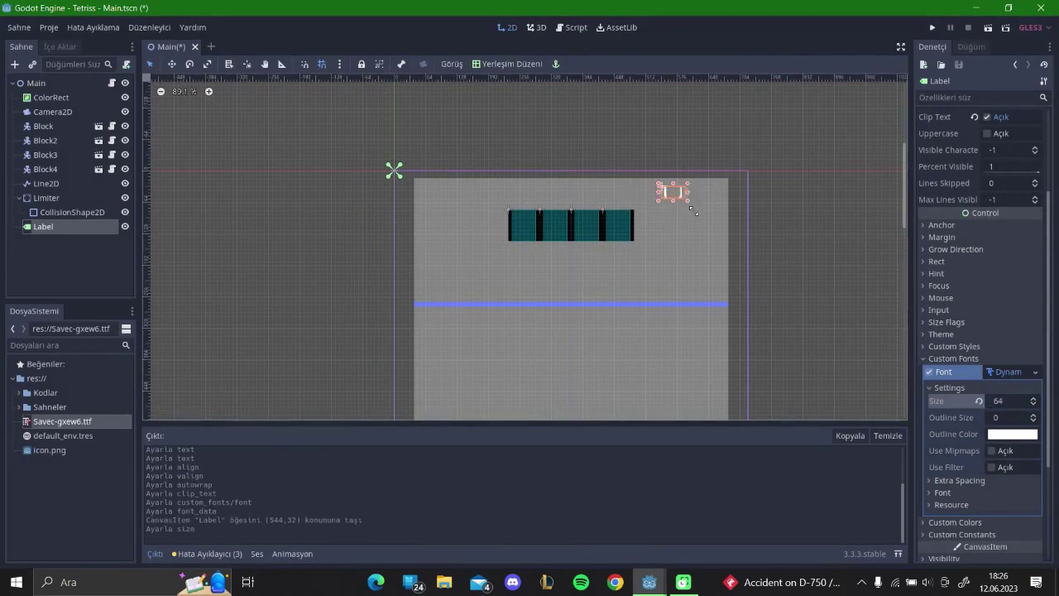
drag(703, 224, 711, 219)
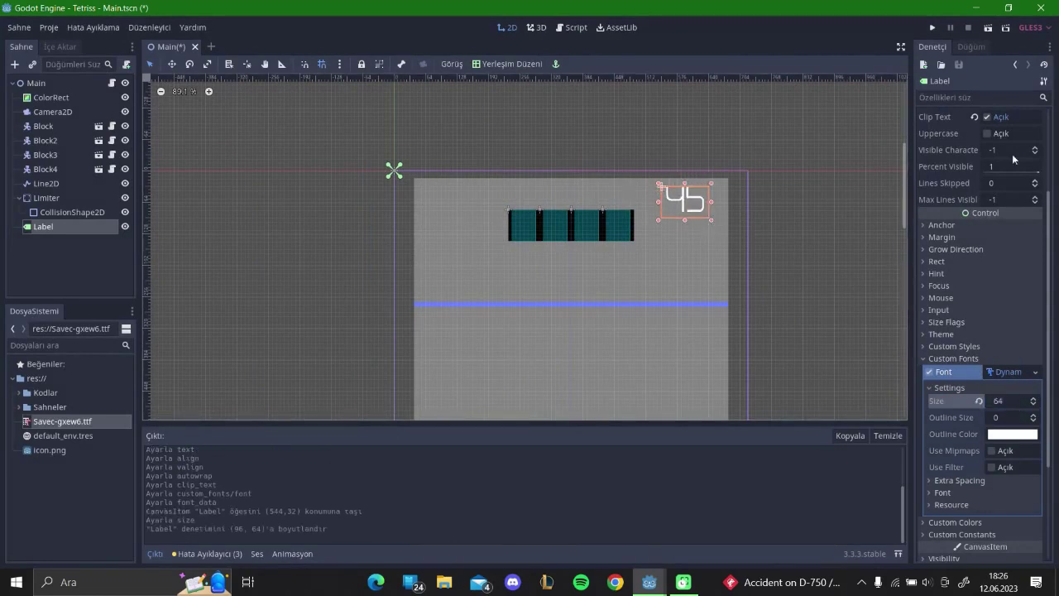
scroll(993, 165, up, 3)
click(990, 217)
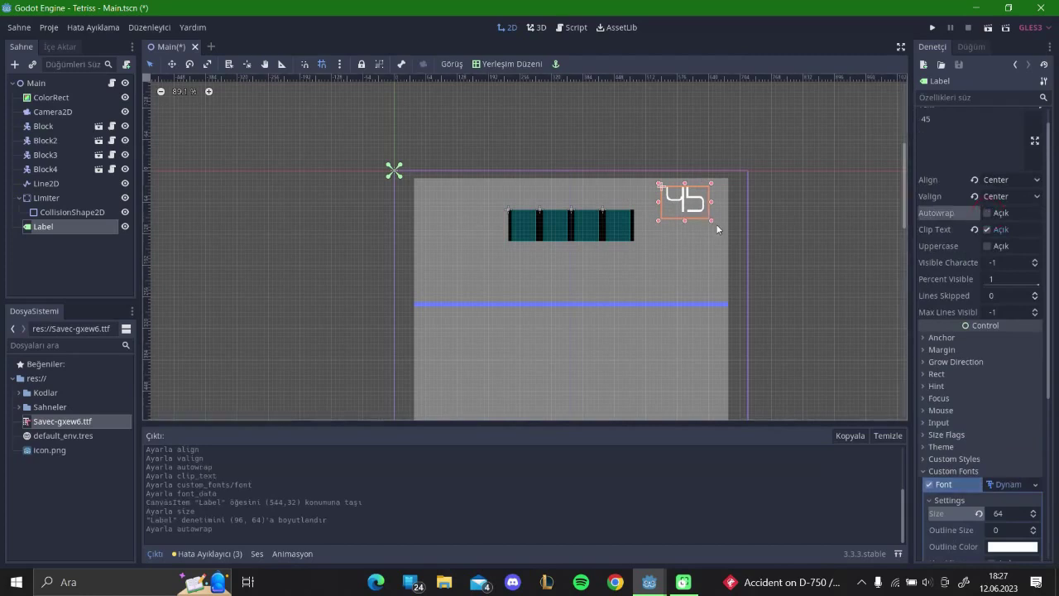
Step: Undo the accidental background move, then reselect the label and nudge it right
drag(715, 222, 727, 212)
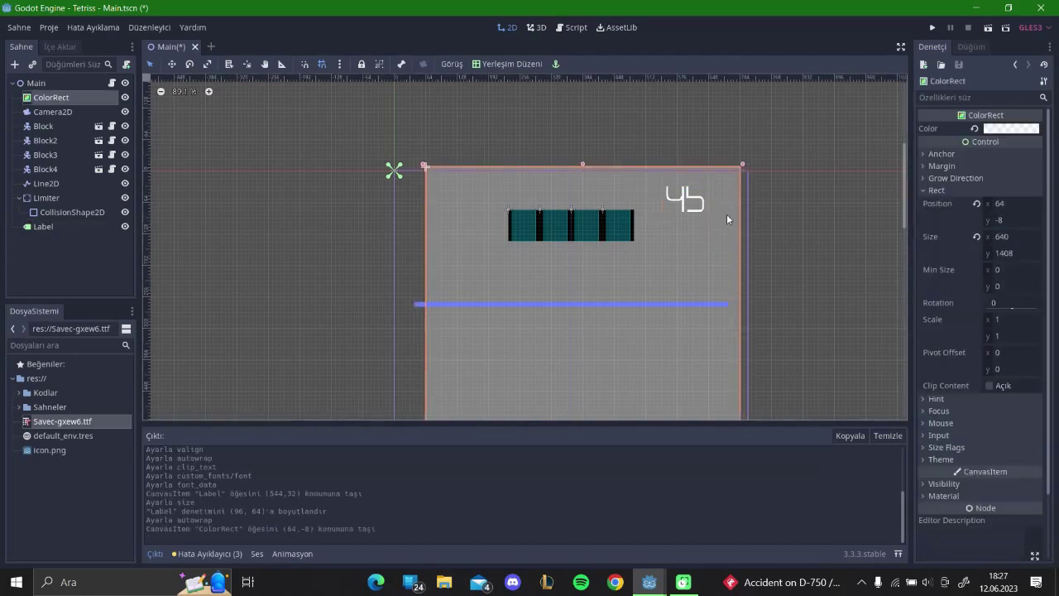
key(ctrl+z)
click(692, 199)
drag(693, 198, 704, 199)
Step: Clear the label text and test clipping and autowrap with sample text, ending with autowrap off and clipping on
click(967, 139)
key(BackSpace)
key(BackSpace)
text(dsv)
key(BackSpace)
key(BackSpace)
key(BackSpace)
click(988, 229)
click(987, 212)
click(963, 118)
text(dvadsv)
click(987, 213)
click(987, 230)
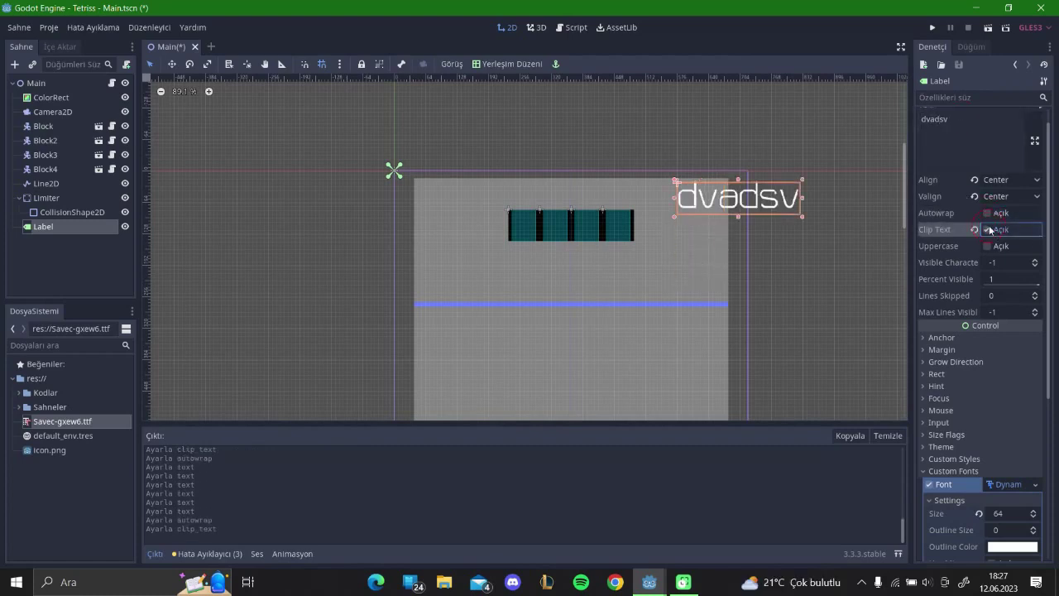
Step: Widen the Label box toward the left to 184×72 and delete its placeholder text
drag(802, 197, 773, 199)
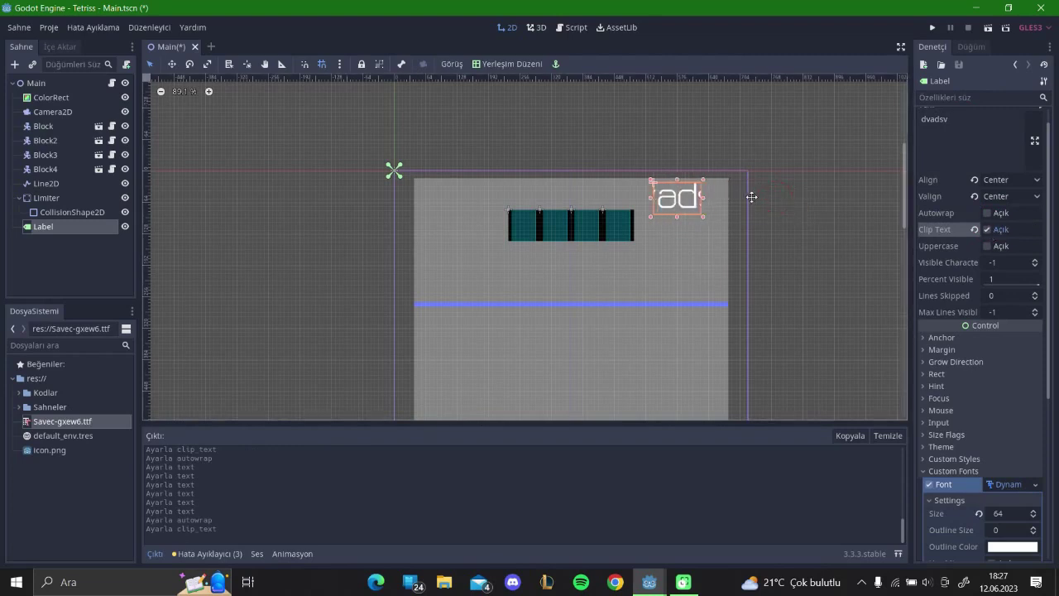
drag(674, 219, 648, 218)
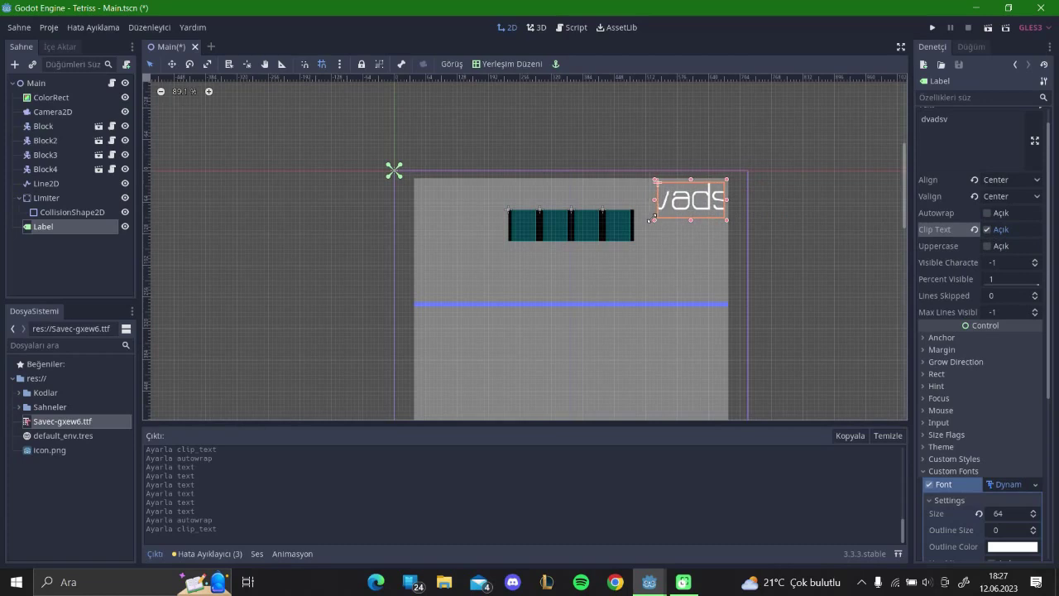
key(BackSpace)
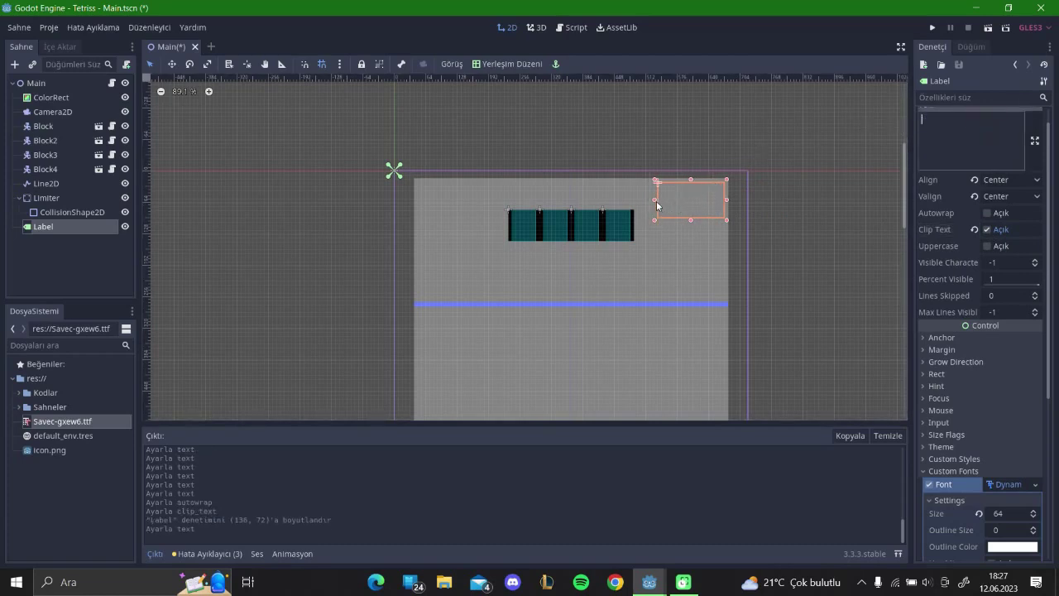
drag(655, 199, 635, 201)
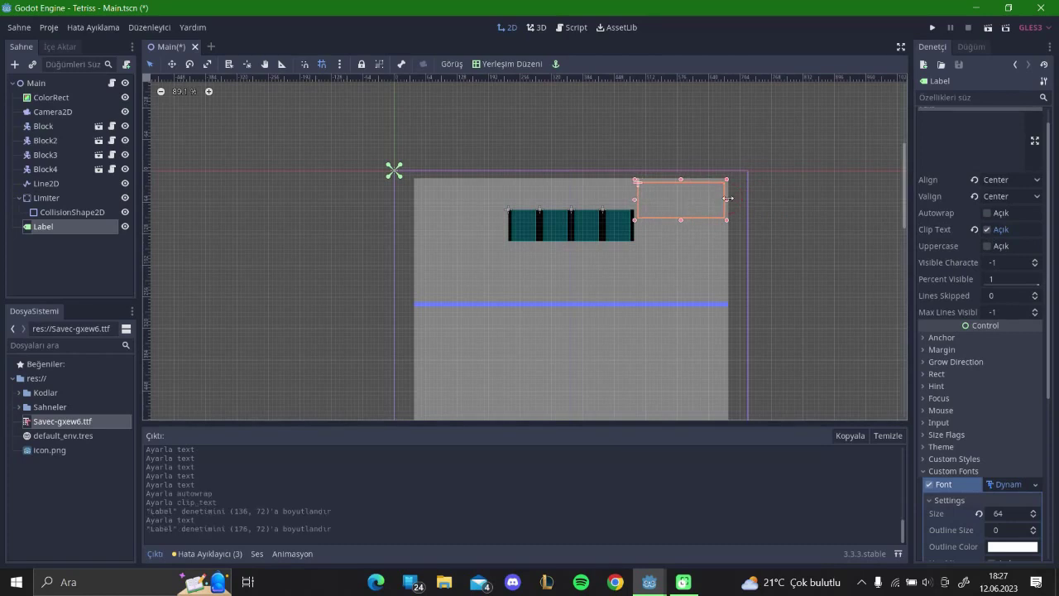
drag(636, 201, 632, 200)
Step: Test the label with the text 1000, then clear it again
click(947, 145)
text(1000)
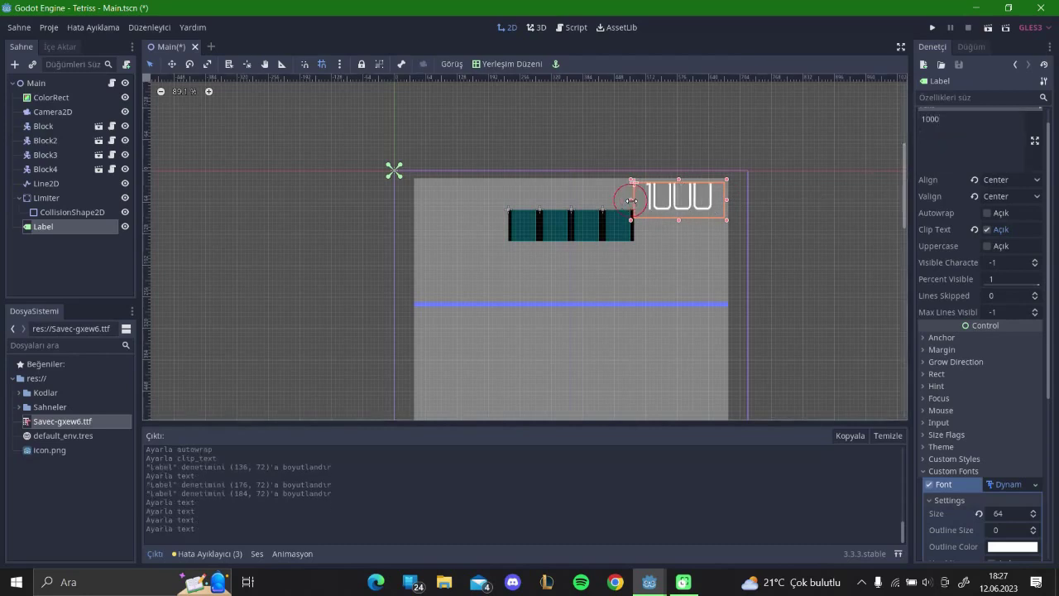
key(ctrl+a)
key(BackSpace)
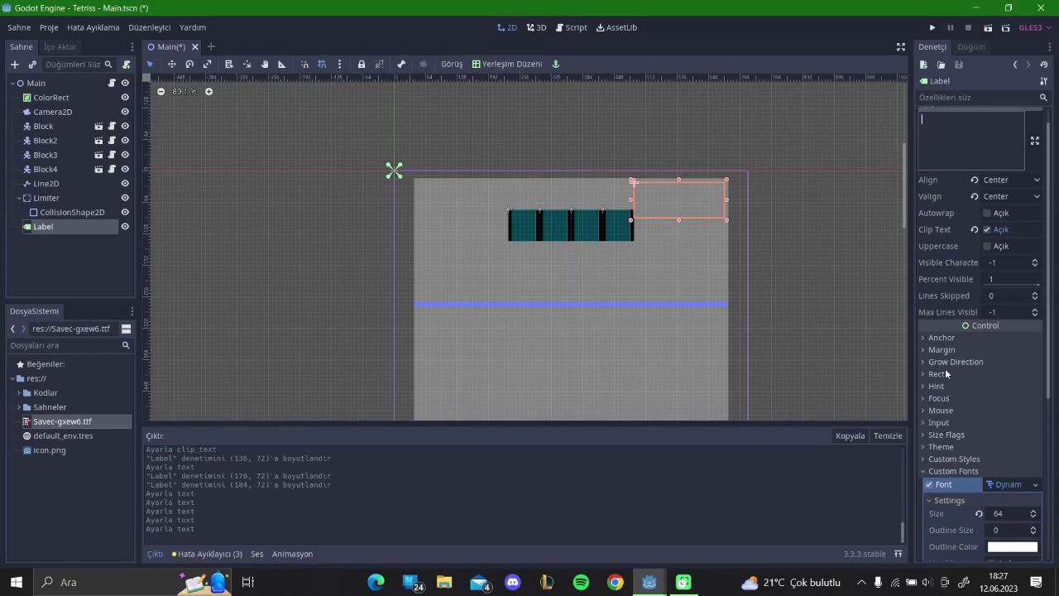
scroll(960, 372, down, 5)
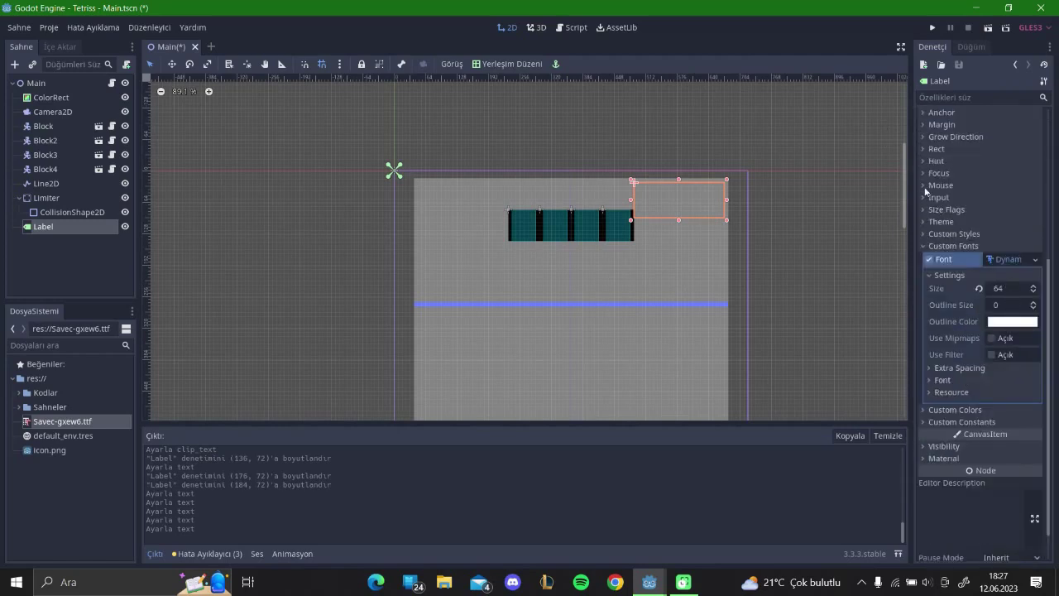
Step: Enter 1000 in the label and set the font's extra top spacing to 20
scroll(929, 196, up, 5)
text(1000)
scroll(992, 382, down, 5)
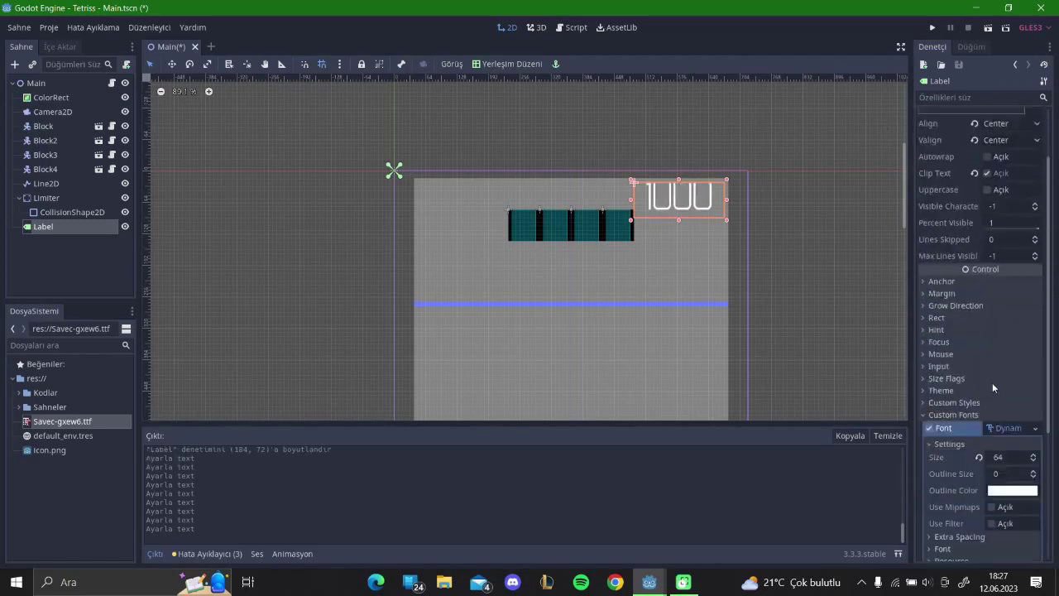
click(947, 332)
click(948, 344)
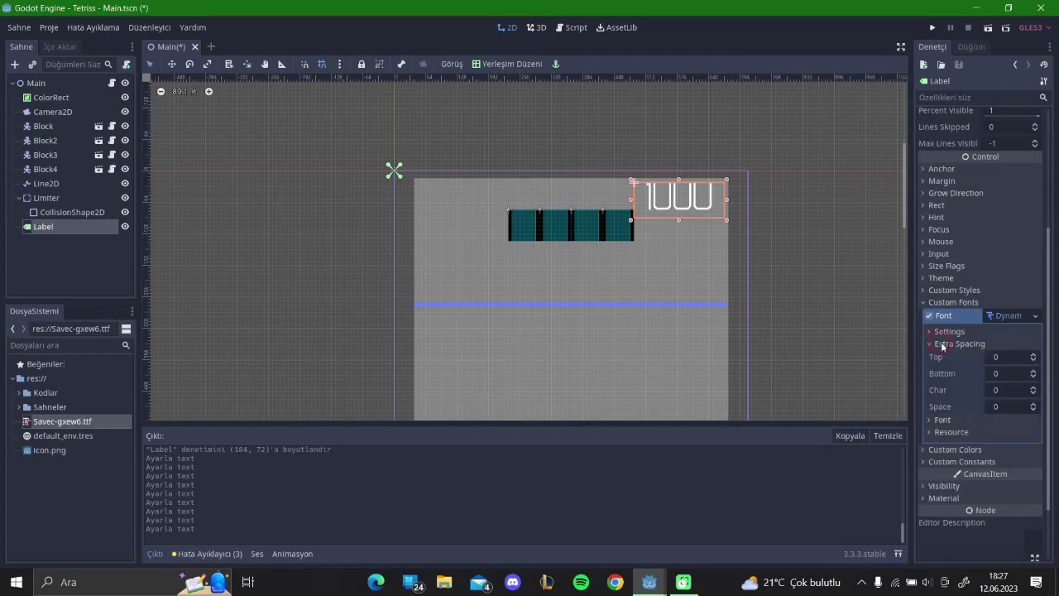
click(998, 356)
text(2)
key(Return)
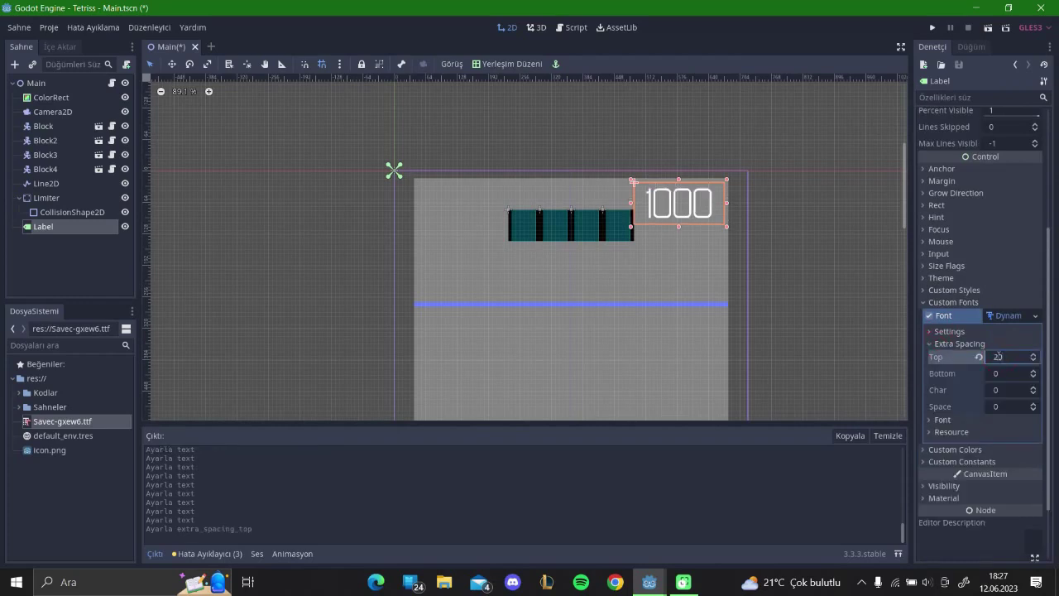
text(0)
drag(697, 210, 702, 202)
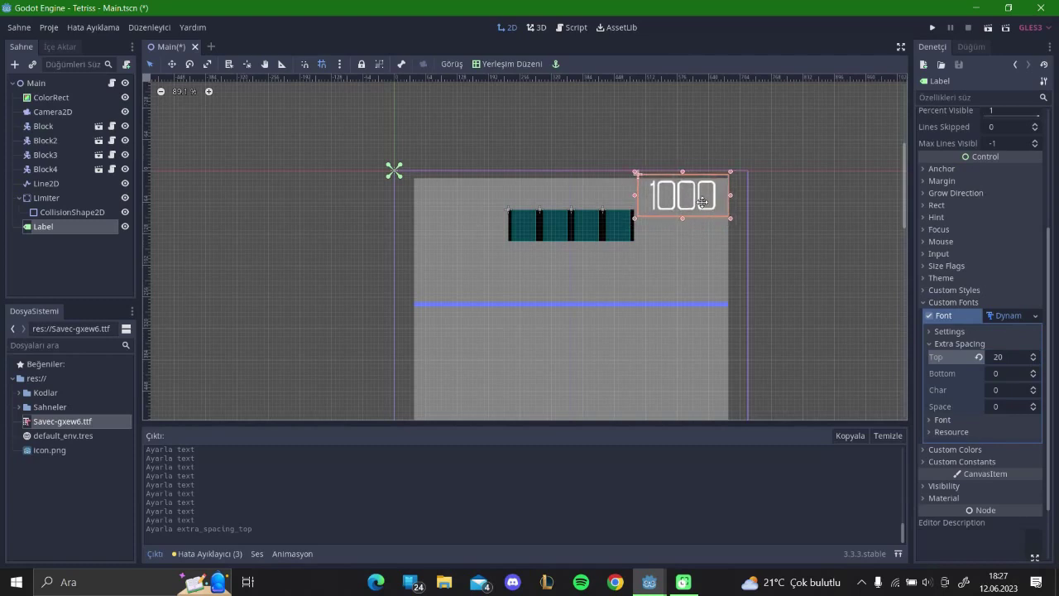
Step: Give the Label's Normal style a new flat StyleBox and make it unique
click(958, 342)
click(960, 332)
click(955, 331)
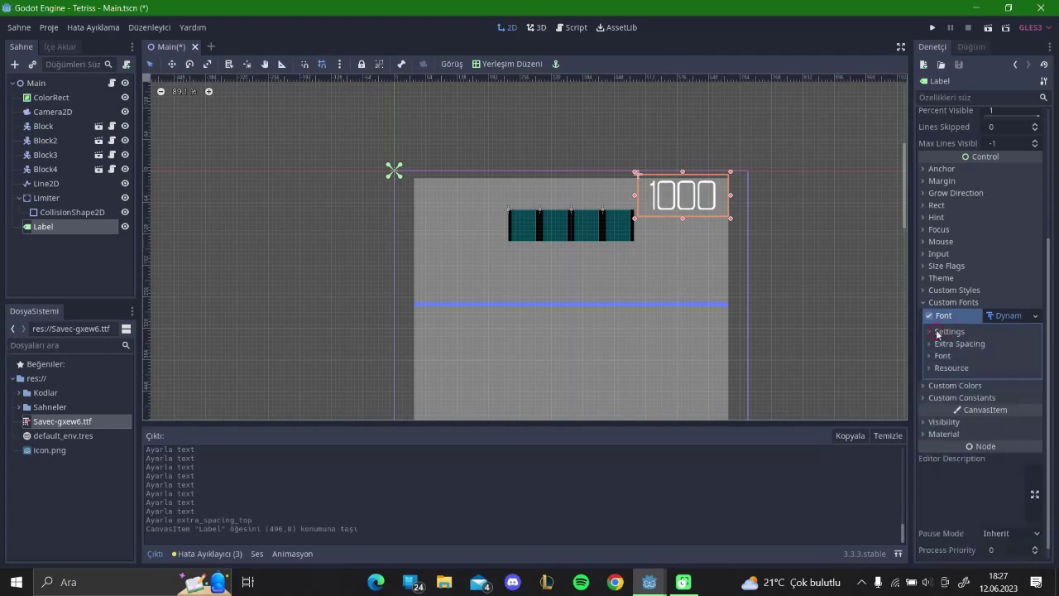
click(965, 302)
click(956, 347)
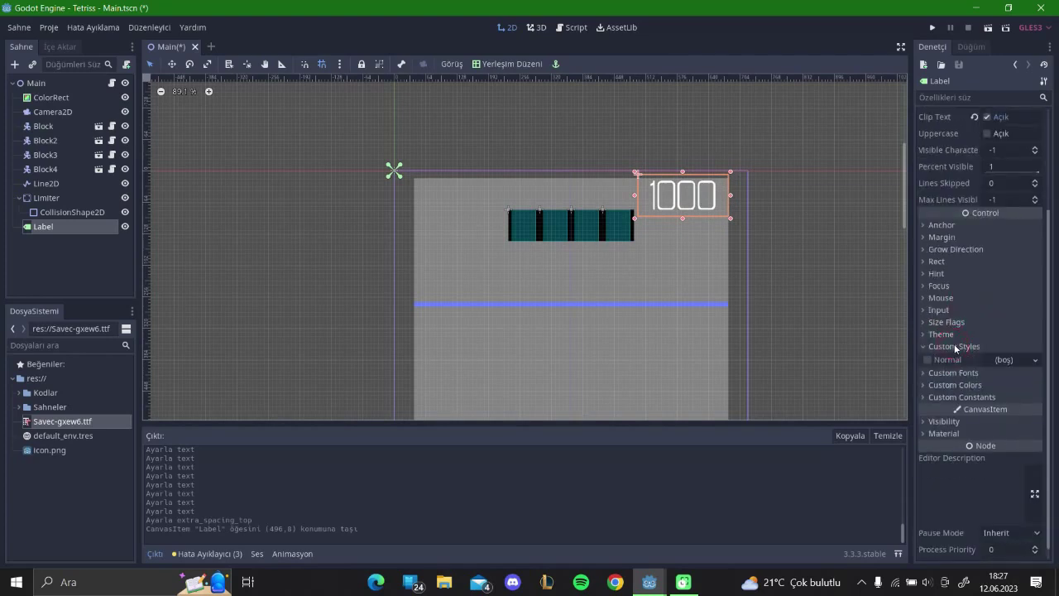
click(954, 344)
click(940, 344)
click(1004, 360)
click(997, 386)
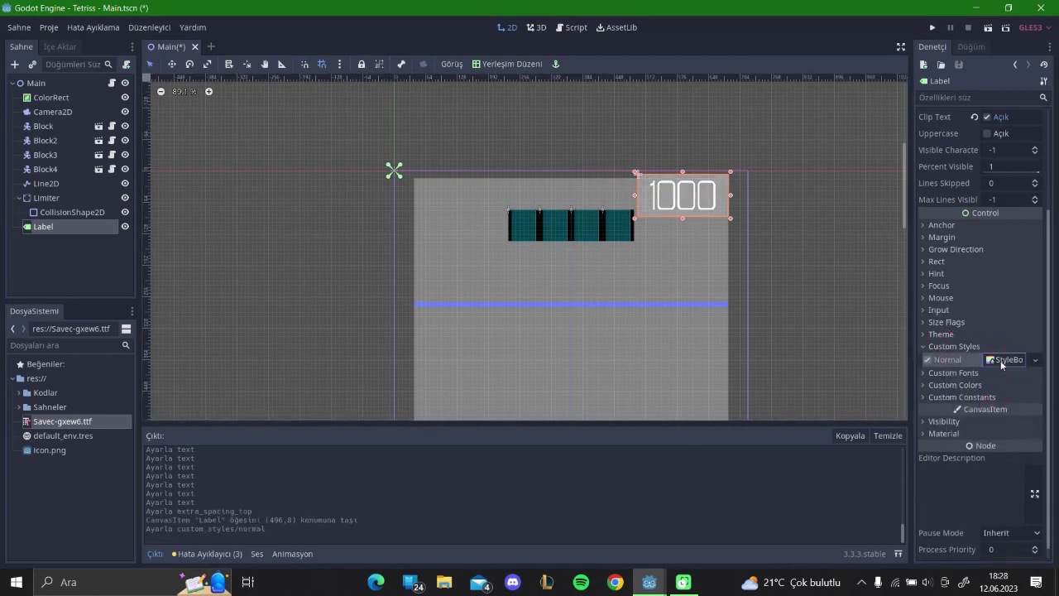
click(1003, 361)
right_click(1001, 363)
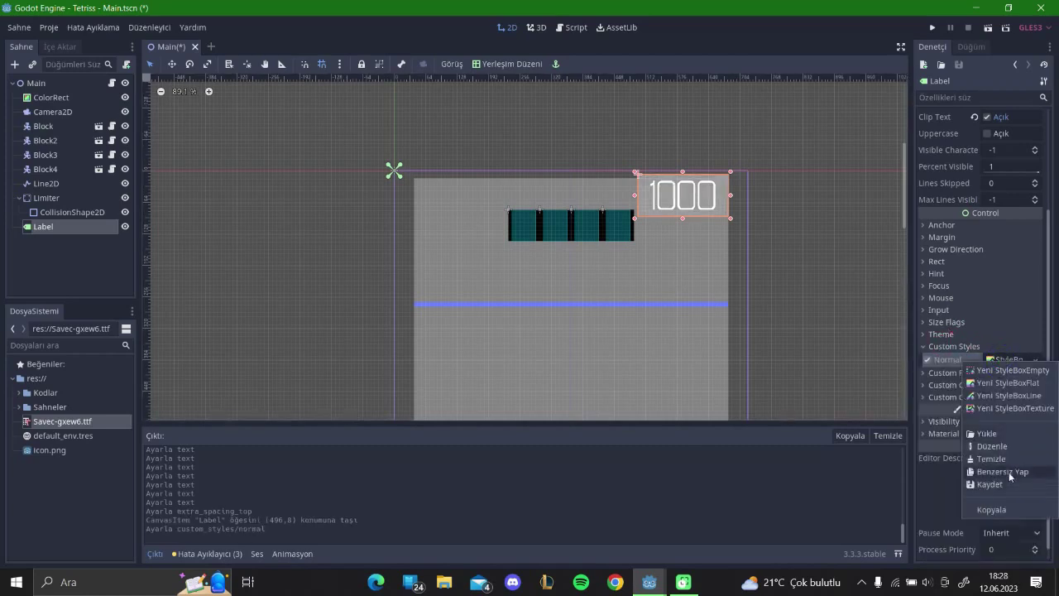
click(1009, 471)
click(939, 346)
click(940, 334)
click(939, 335)
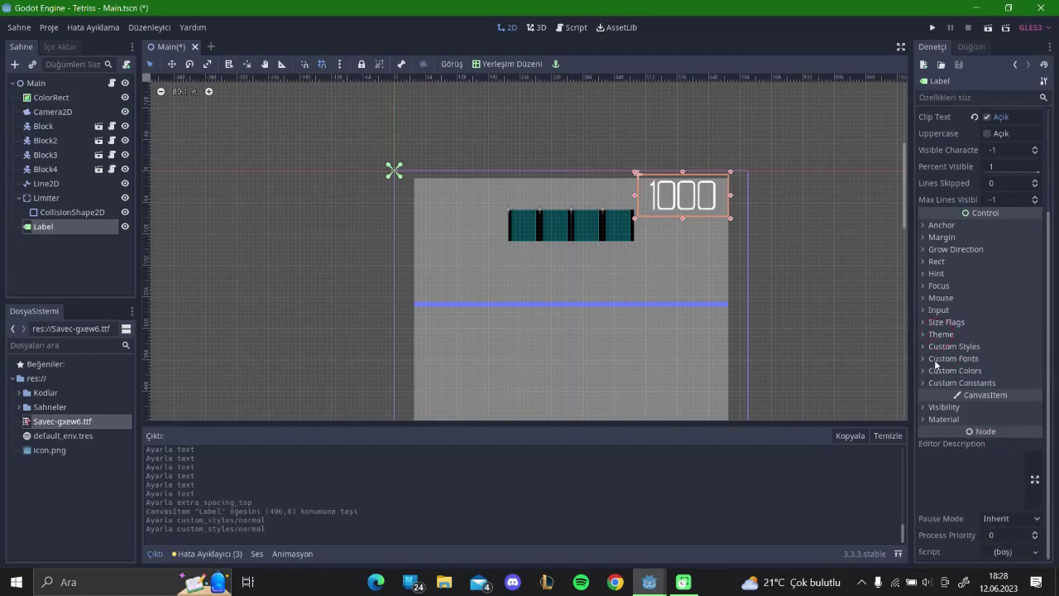
Step: Enable custom font and outline colours, making the text black, and remove the custom Normal style
click(940, 370)
double_click(960, 372)
click(928, 385)
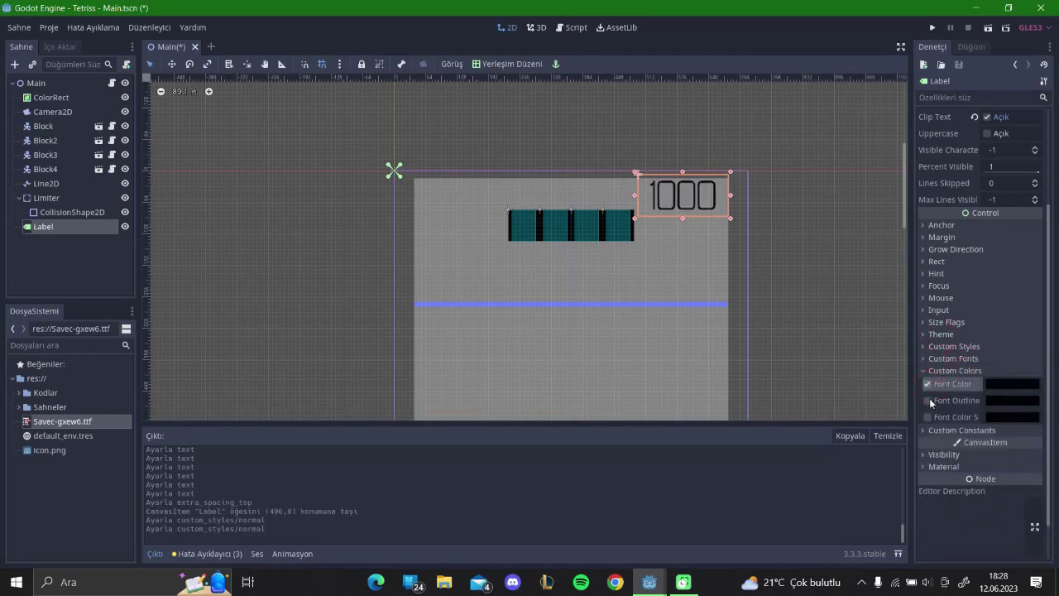
click(927, 401)
click(946, 373)
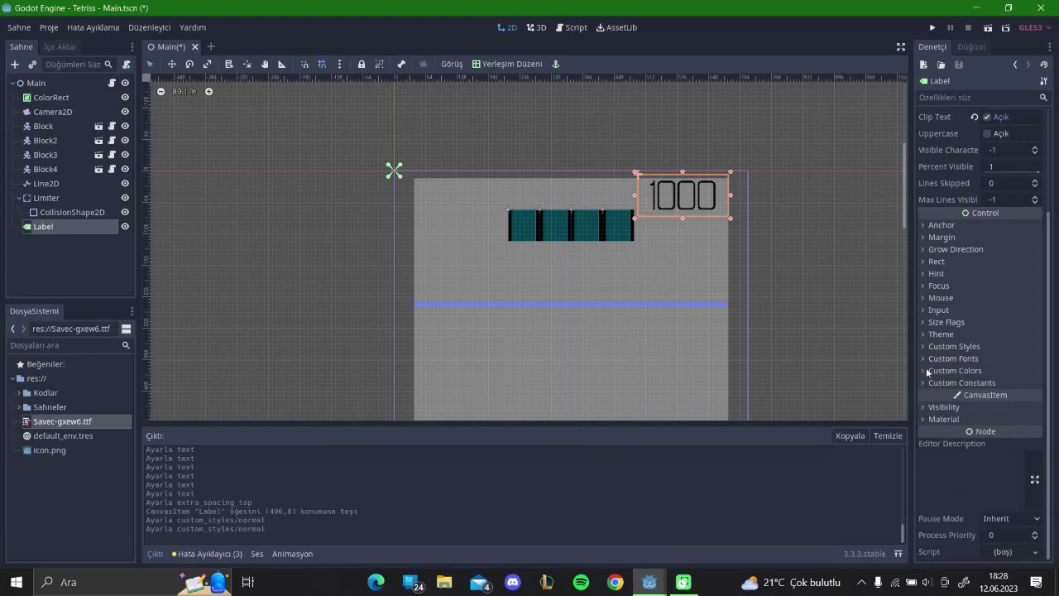
click(956, 346)
click(1004, 360)
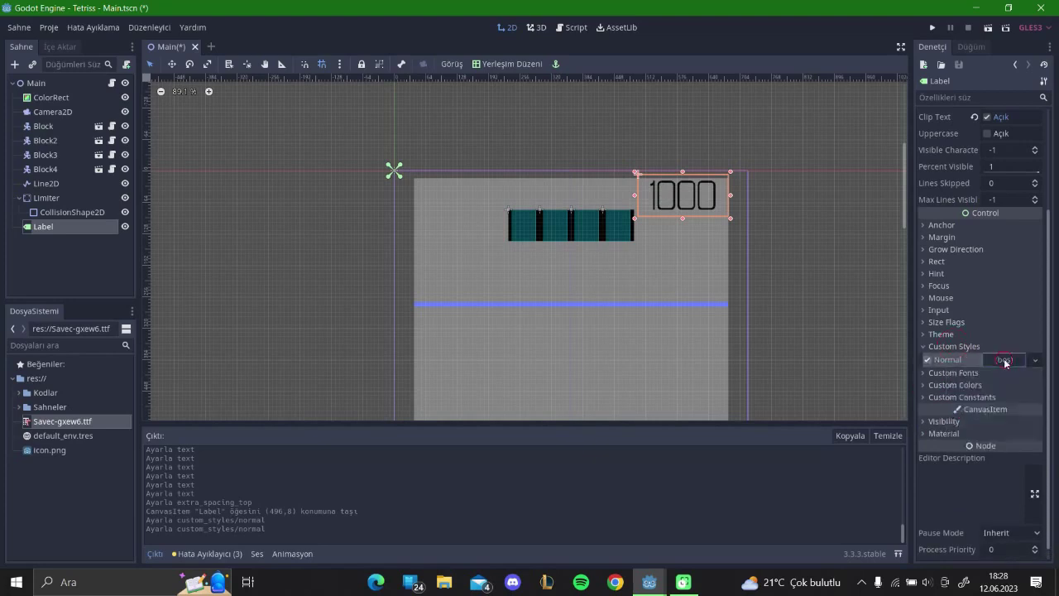
click(927, 361)
click(925, 347)
Step: Set the font outline size to 1
click(924, 359)
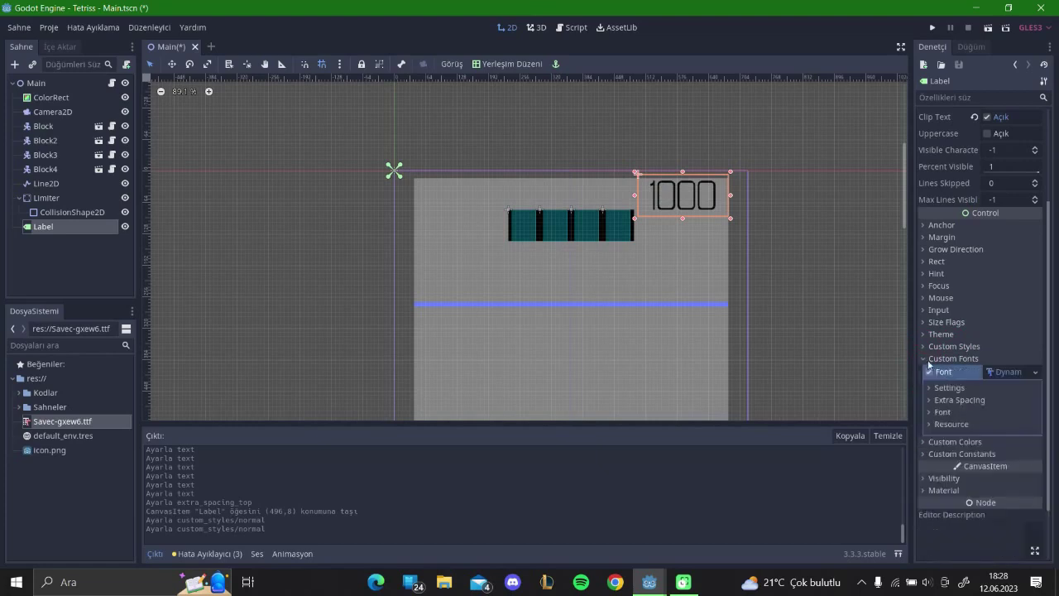
click(949, 387)
click(1008, 417)
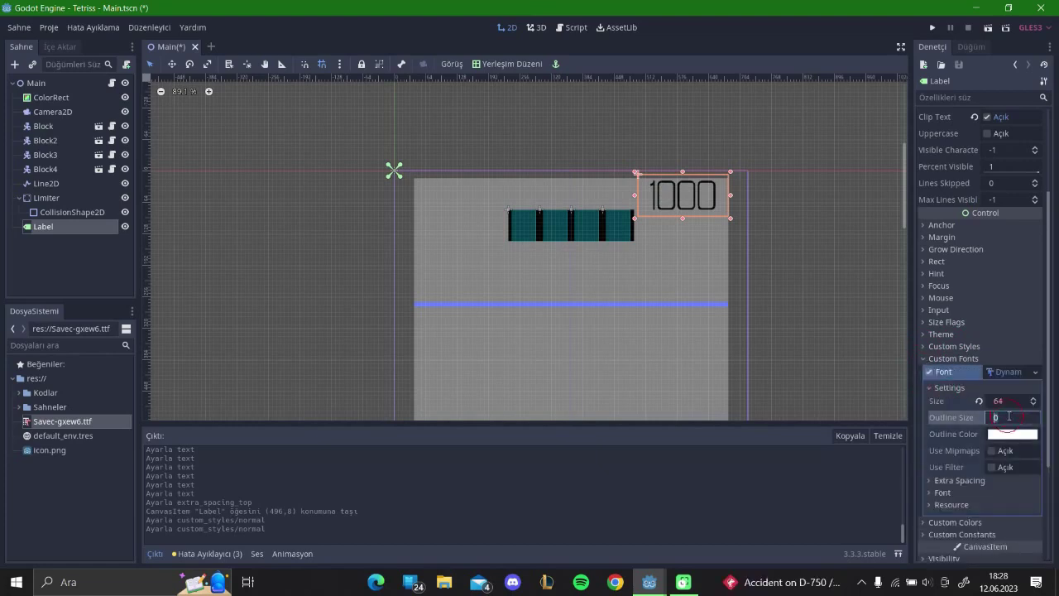
text(2)
key(Return)
double_click(1006, 420)
text(1)
key(Return)
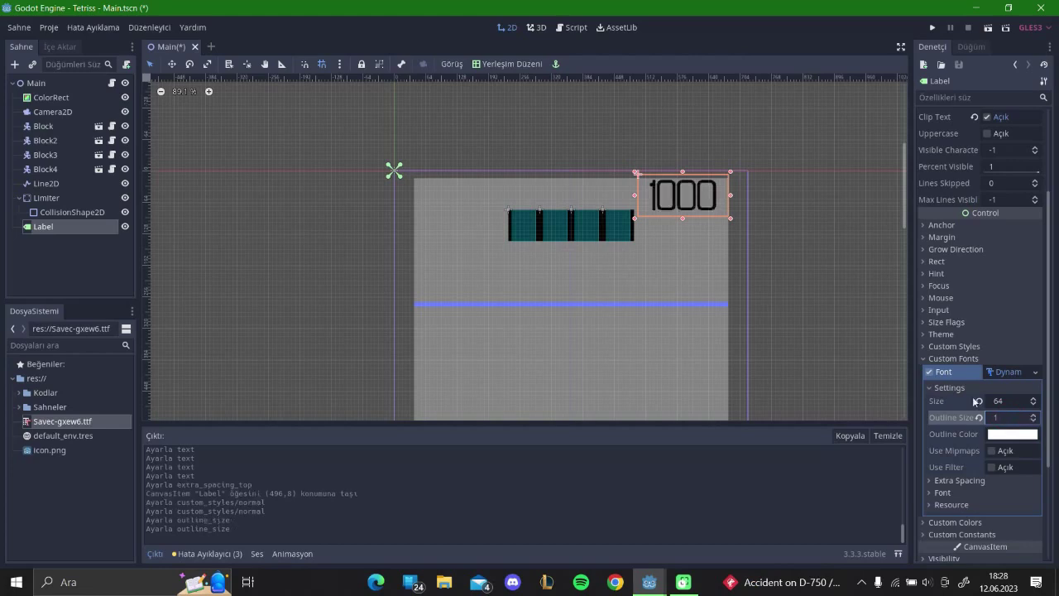
click(952, 360)
Step: Delete the 1000 text and shrink the Label box back to a single line
scroll(1030, 383, up, 5)
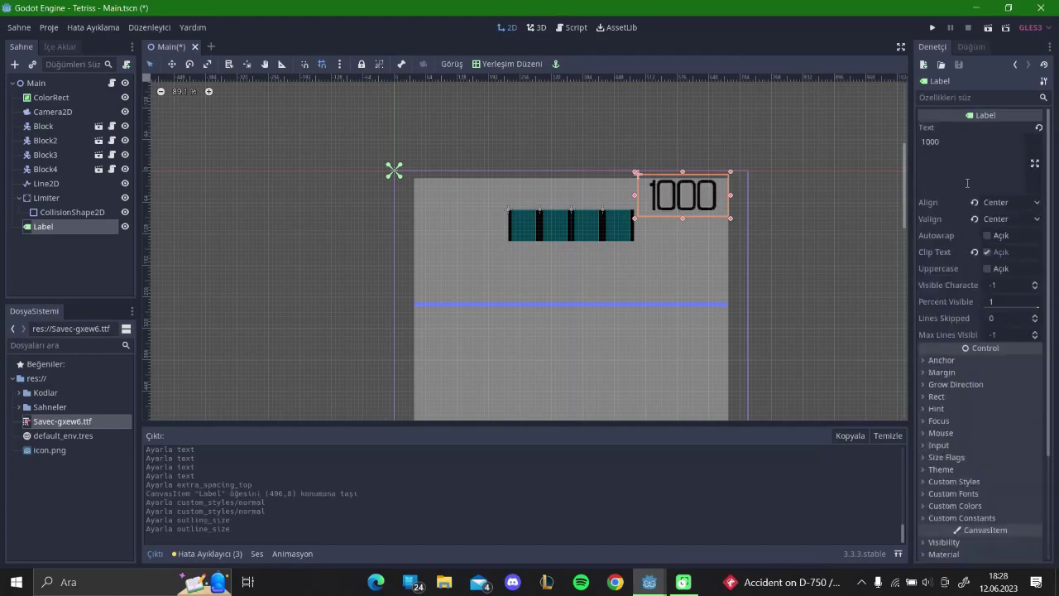
double_click(931, 143)
key(BackSpace)
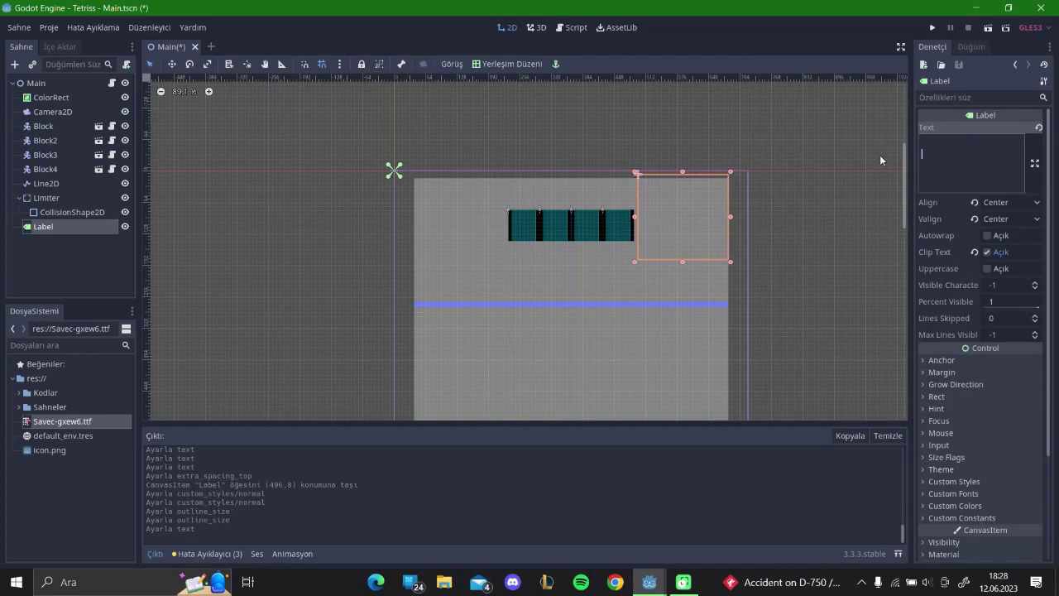
key(BackSpace)
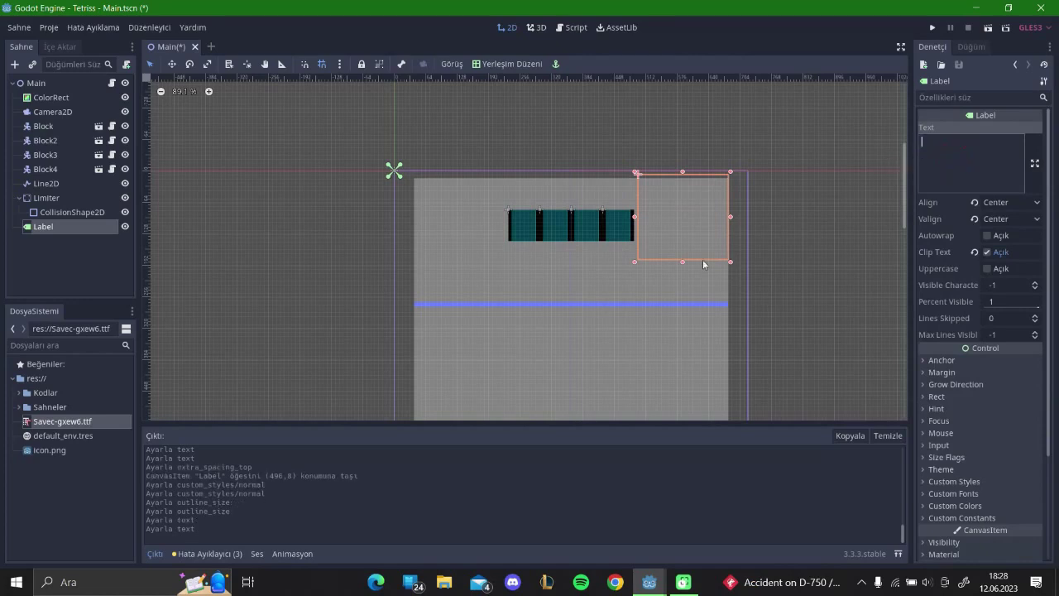
drag(682, 262, 679, 243)
click(987, 252)
click(987, 252)
Step: Set the Label text to 0, then deselect it and select the Main node
click(964, 146)
text(hmgfhrr)
key(BackSpace)
key(BackSpace)
key(BackSpace)
key(BackSpace)
key(BackSpace)
key(BackSpace)
text(0)
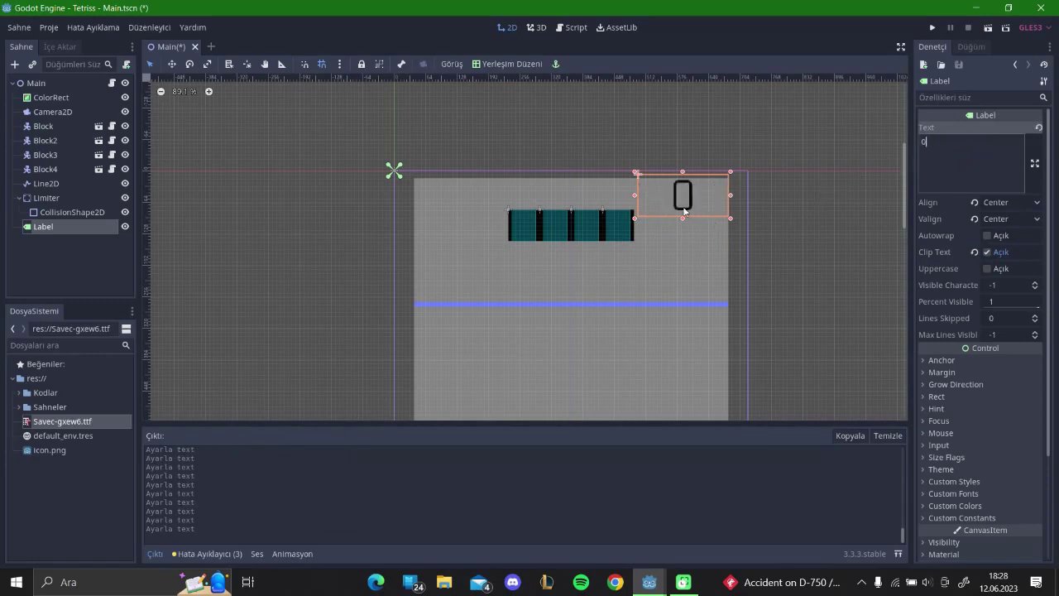
click(79, 242)
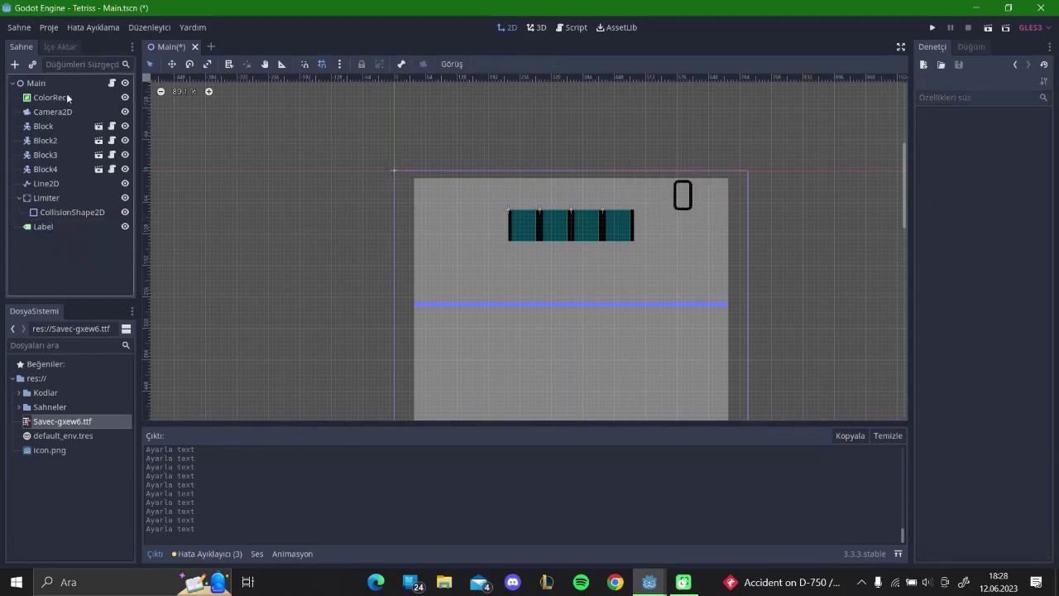
right_click(65, 86)
click(66, 84)
Step: Add a new update_score(var a) function at the end of Main.gd
click(112, 83)
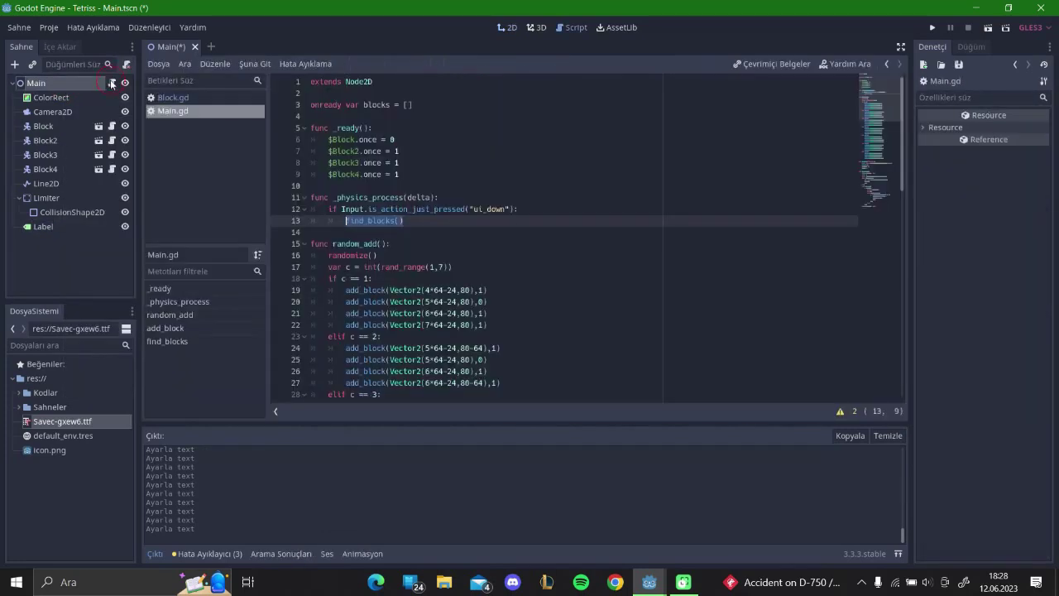
scroll(448, 351, down, 1)
scroll(449, 366, down, 3)
click(474, 382)
key(Return)
click(473, 387)
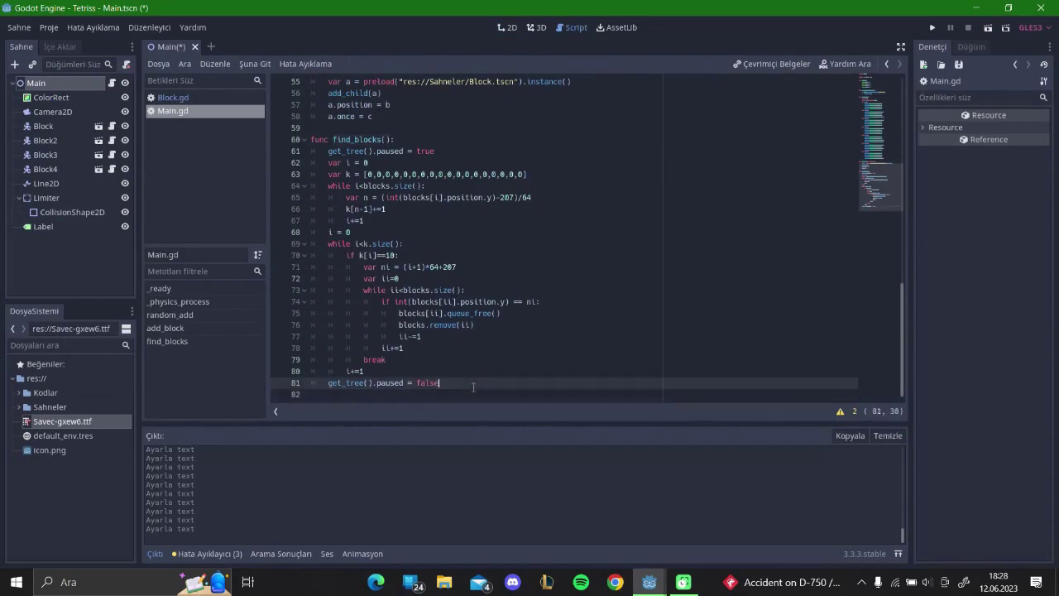
scroll(464, 364, up, 5)
scroll(447, 330, down, 5)
key(Down)
key(Return)
text(func update_score(var a:i)
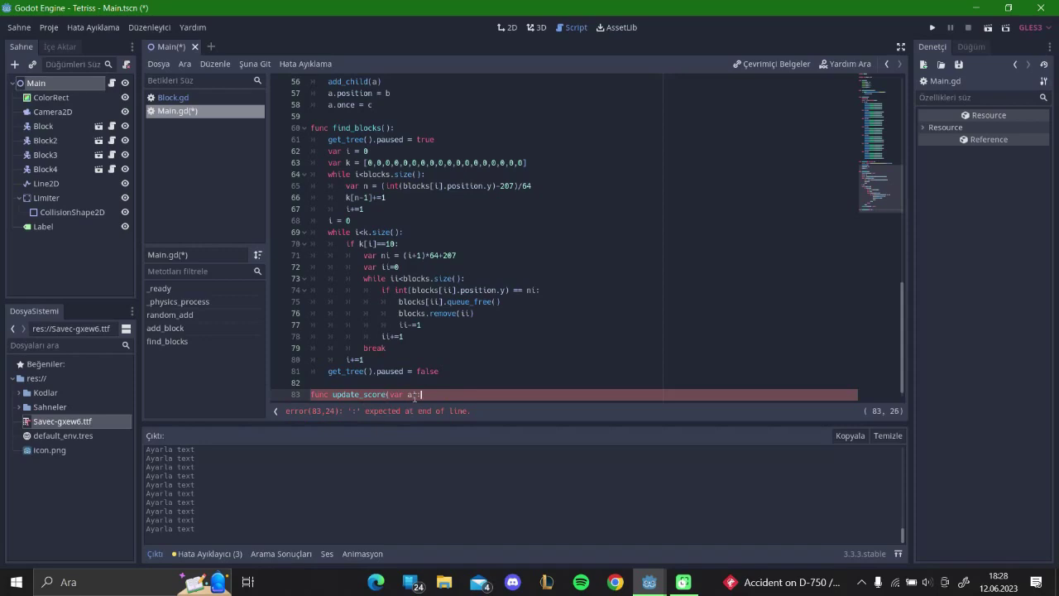
key(Return)
Step: Declare a score variable below the blocks declaration
scroll(412, 157, up, 15)
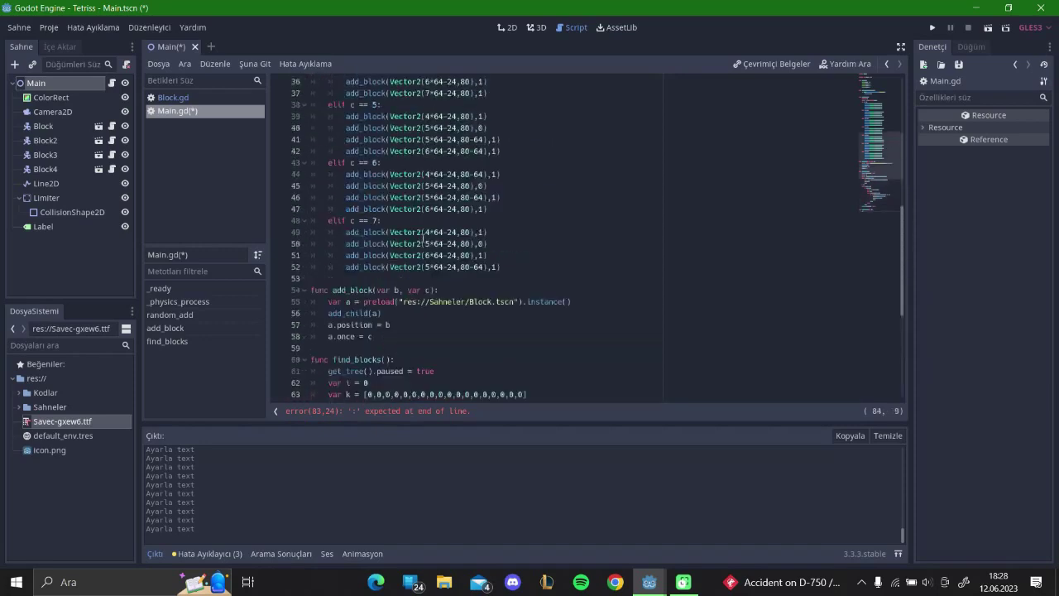
click(425, 105)
key(Return)
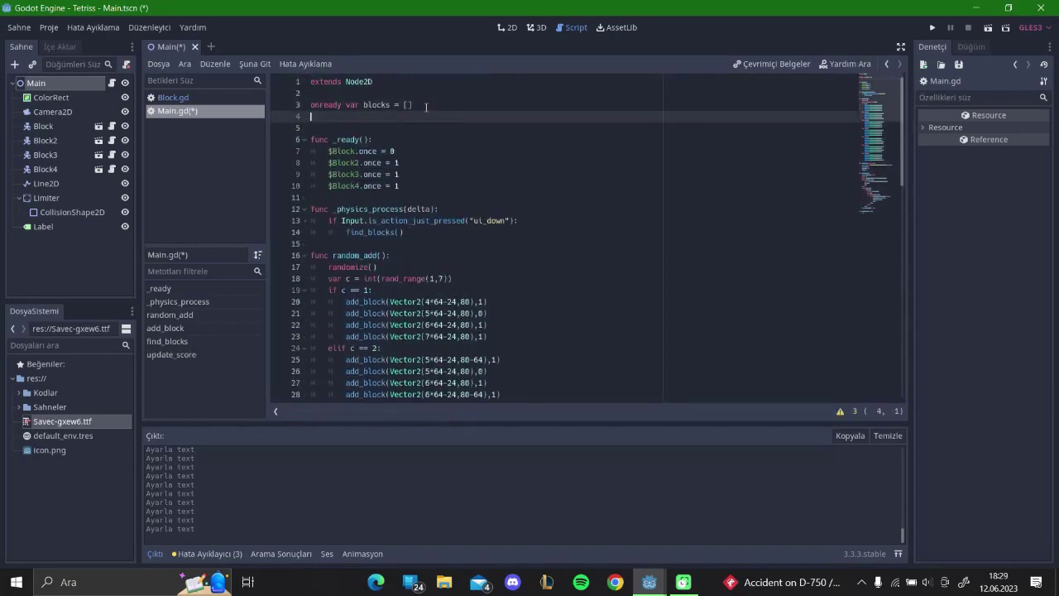
text(var score = 0)
Step: Replace pass with score += a and $Label.text = str(score), then save
scroll(425, 206, down, 15)
click(394, 372)
drag(346, 383, 327, 383)
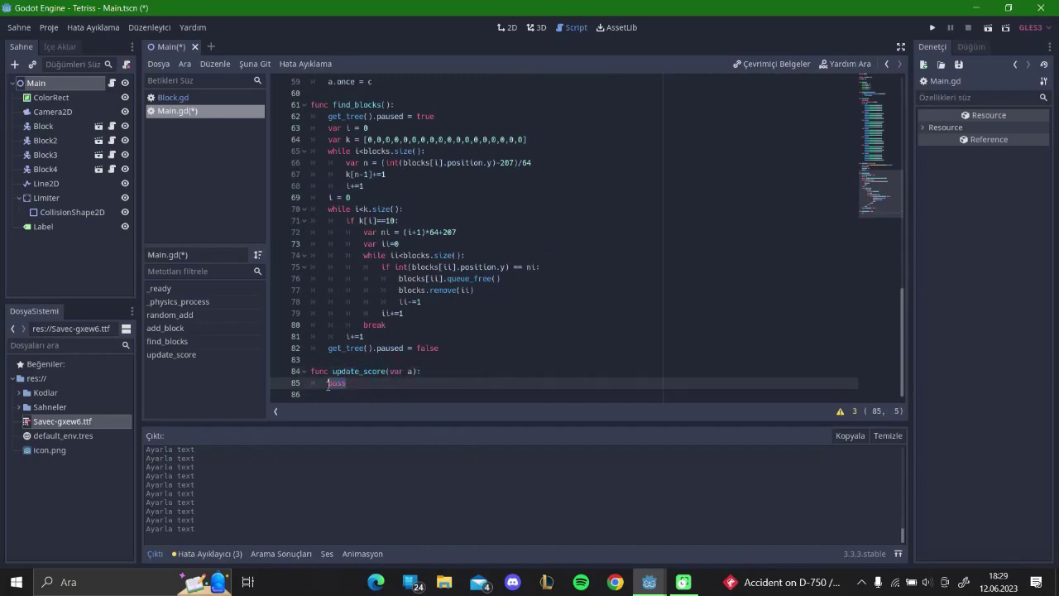
click(409, 371)
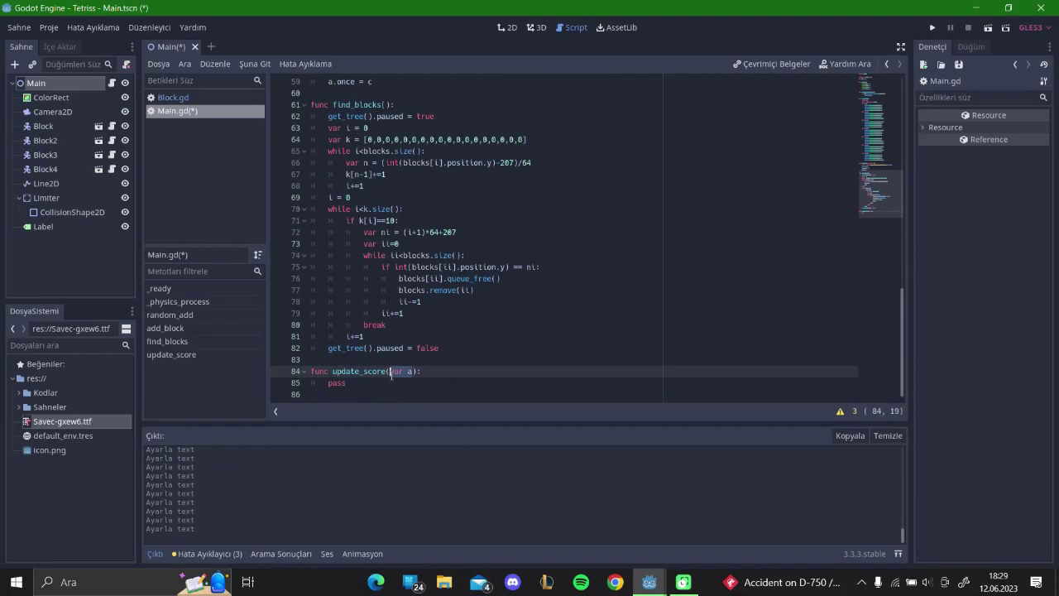
drag(346, 383, 328, 383)
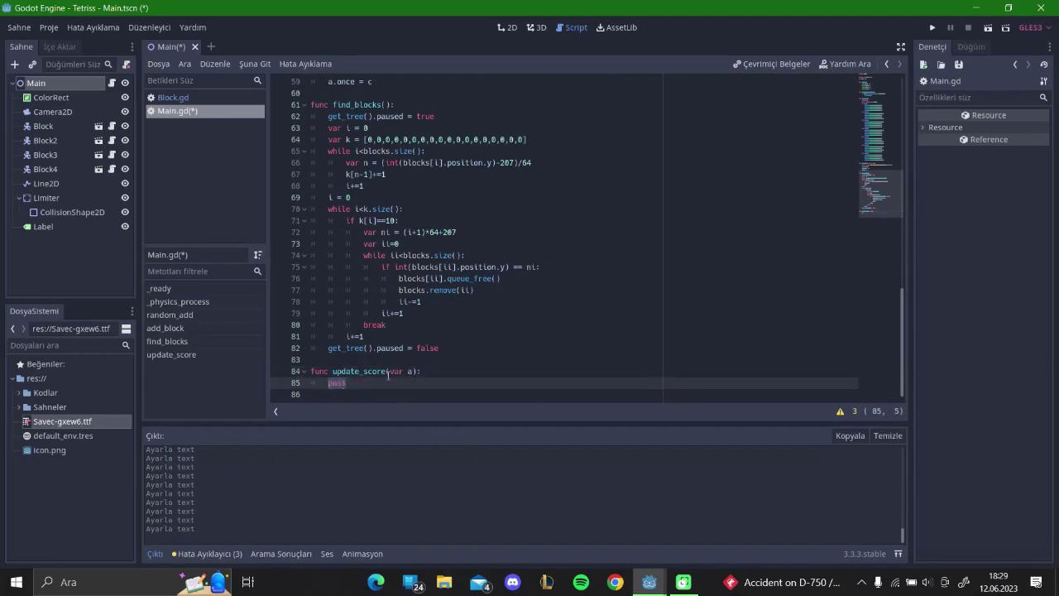
text(score += a)
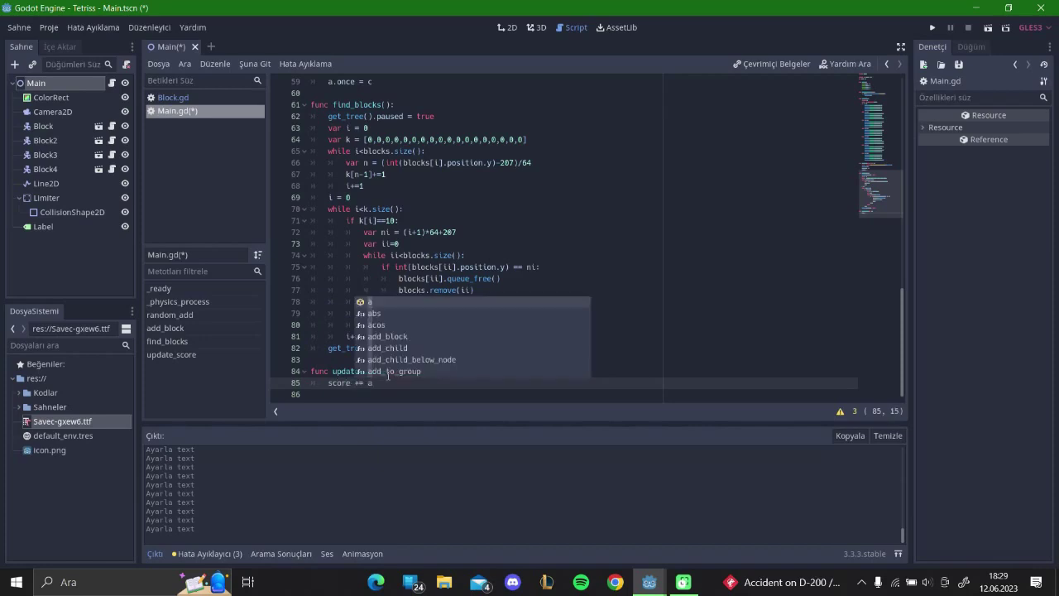
key(Return)
key(Return)
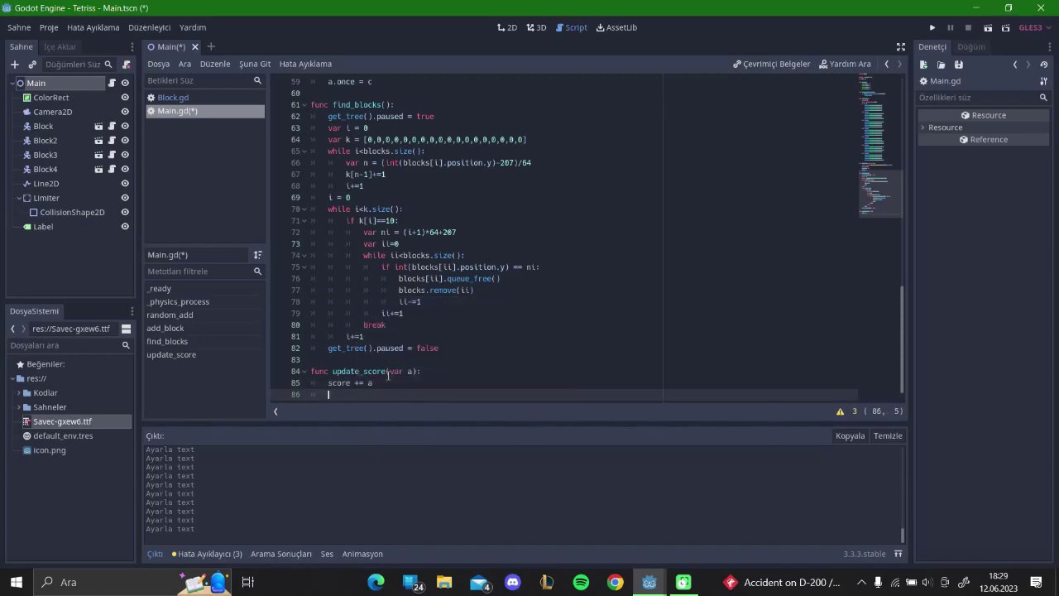
text($Label.text = str(score)
key(ctrl+s)
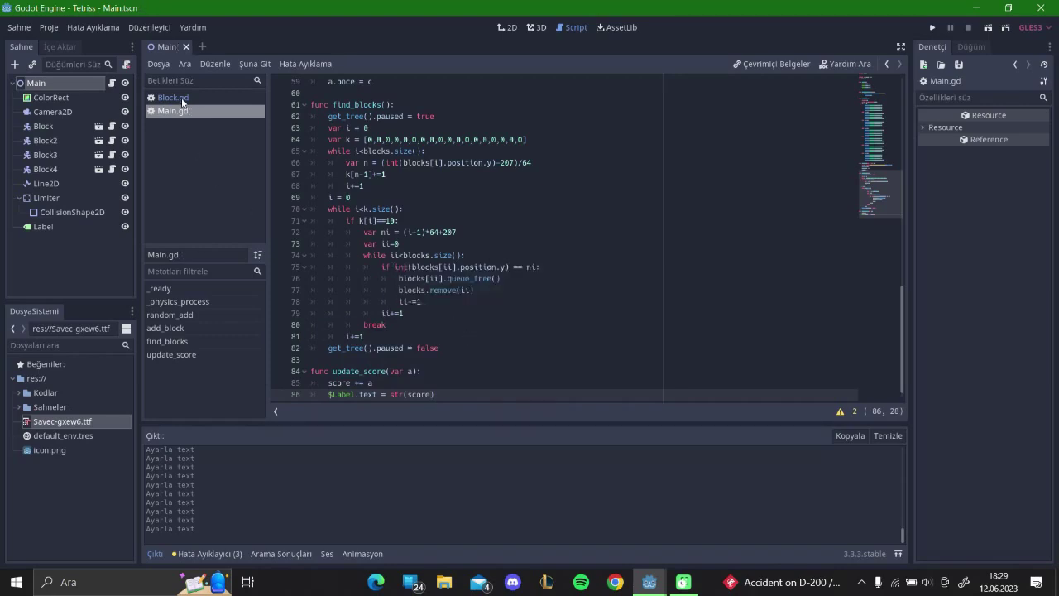
Step: Return to Main.gd and place the caret after ii+=1 in find_blocks
click(182, 102)
click(172, 110)
scroll(499, 282, down, 1)
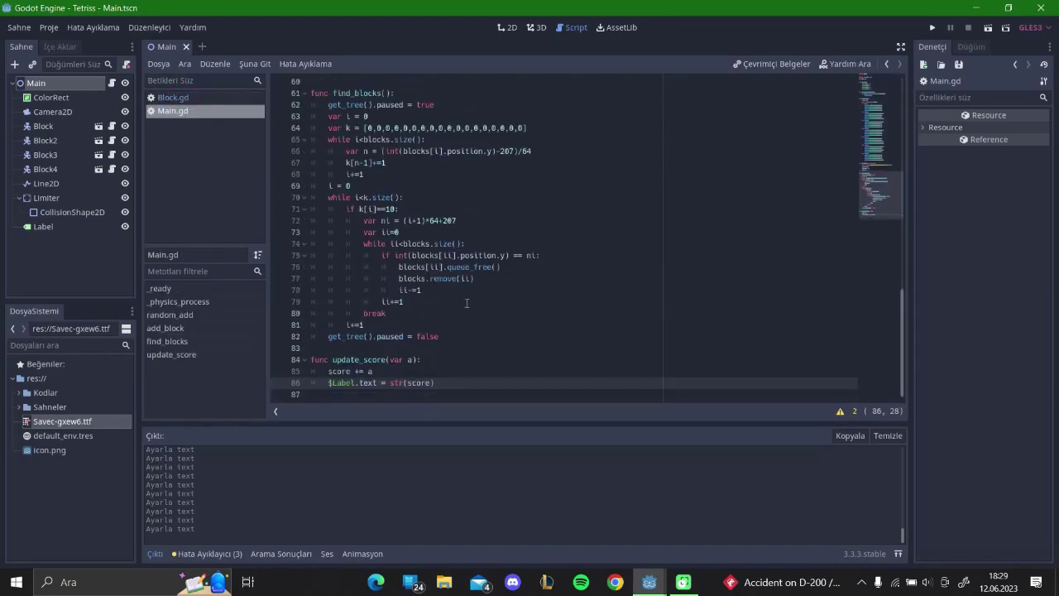
click(499, 282)
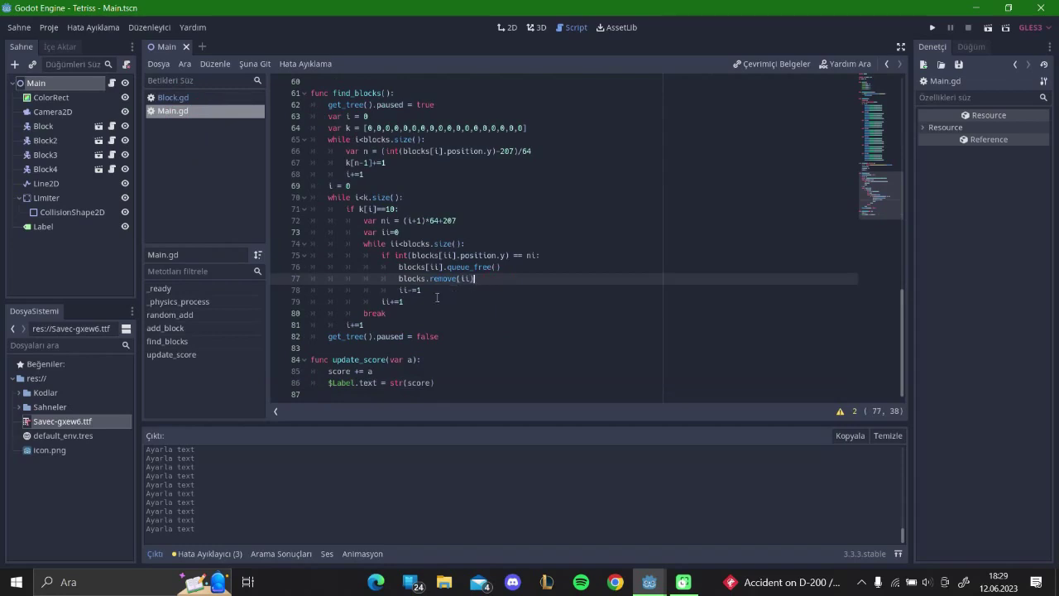
click(346, 209)
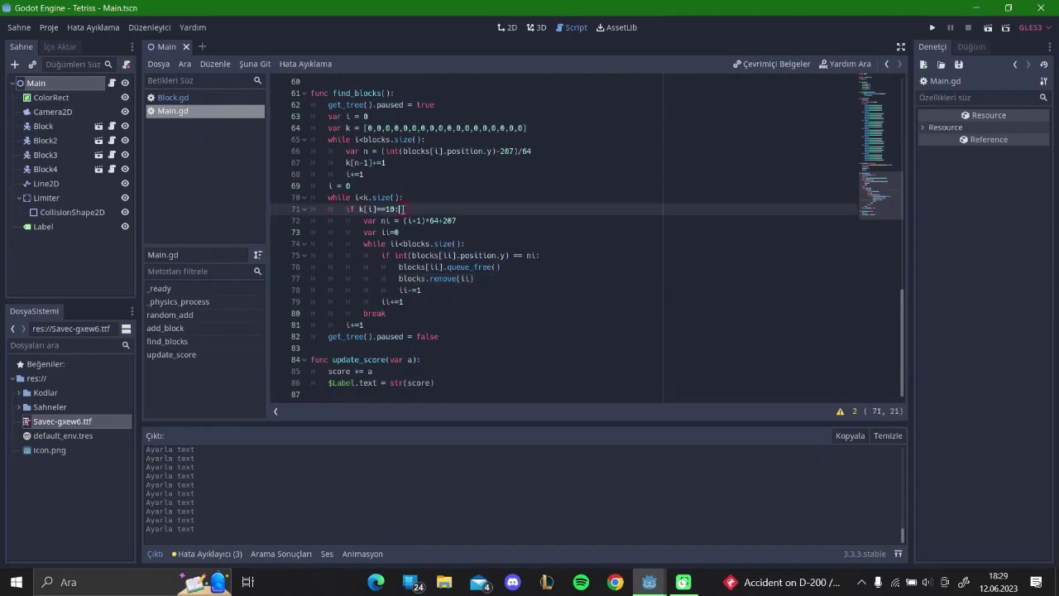
click(396, 314)
click(413, 301)
Step: Insert an update_score(20) call on a new line before break
key(Return)
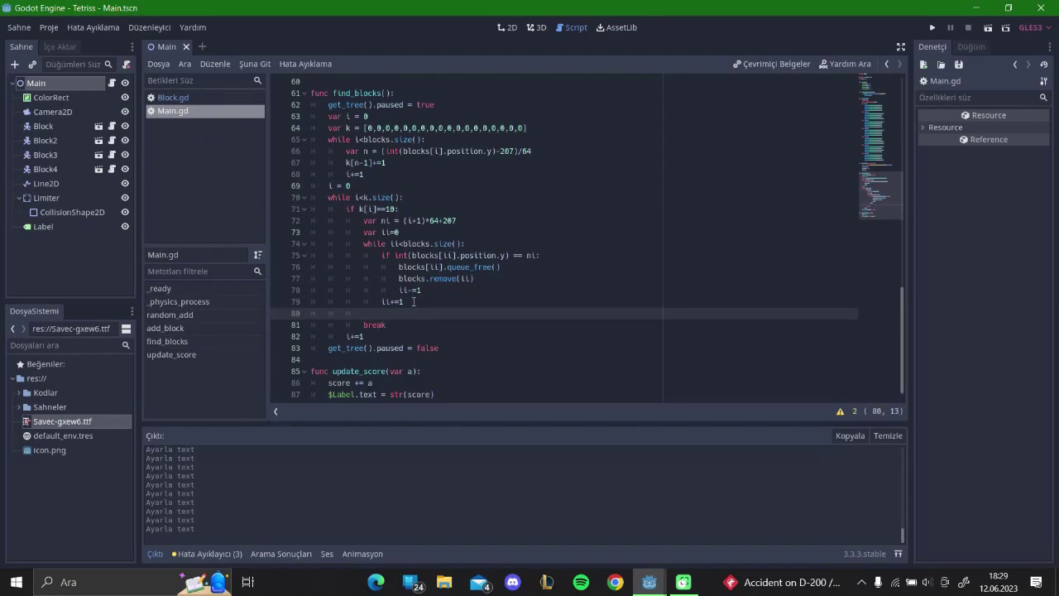
text(update)
key(Down)
key(Down)
key(Return)
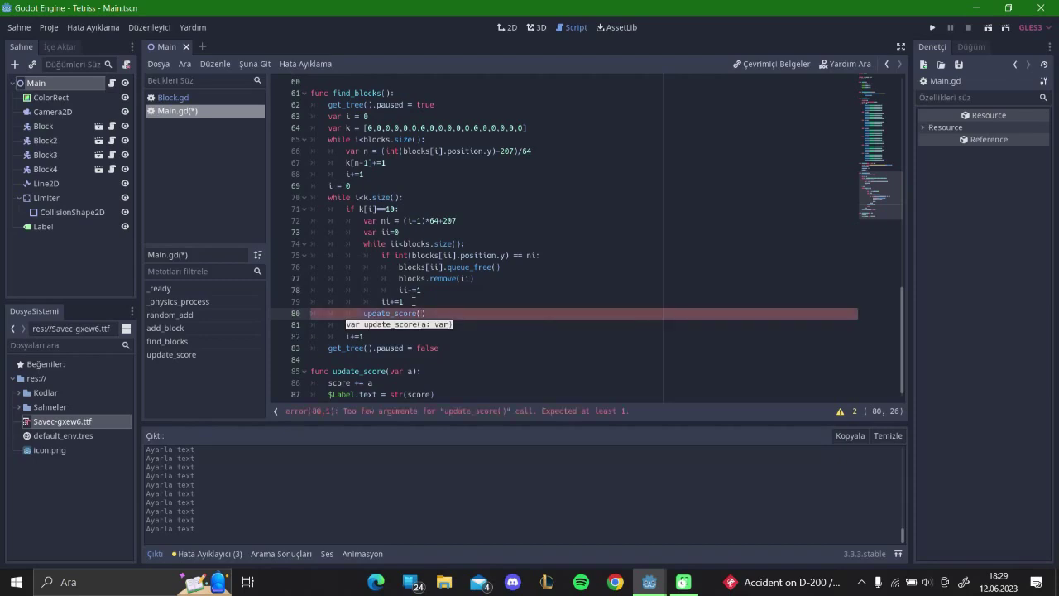
text(20)
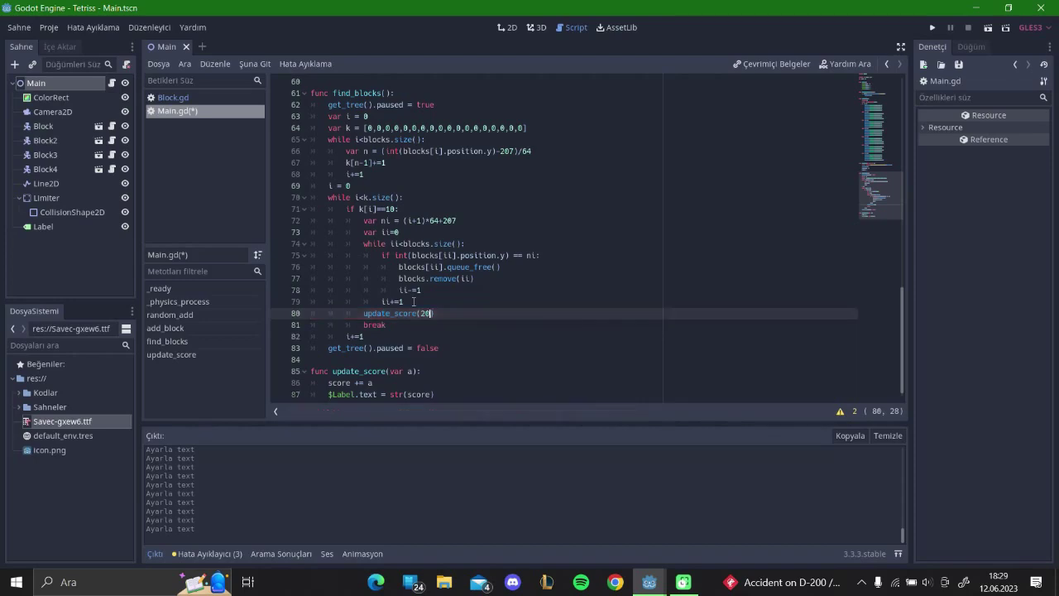
click(430, 278)
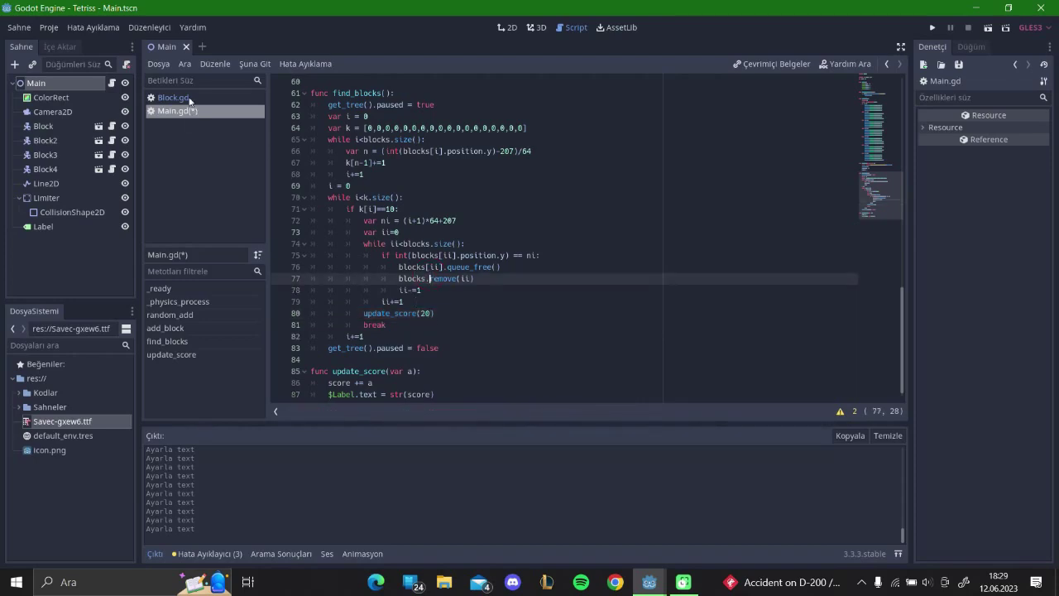
scroll(351, 192, up, 3)
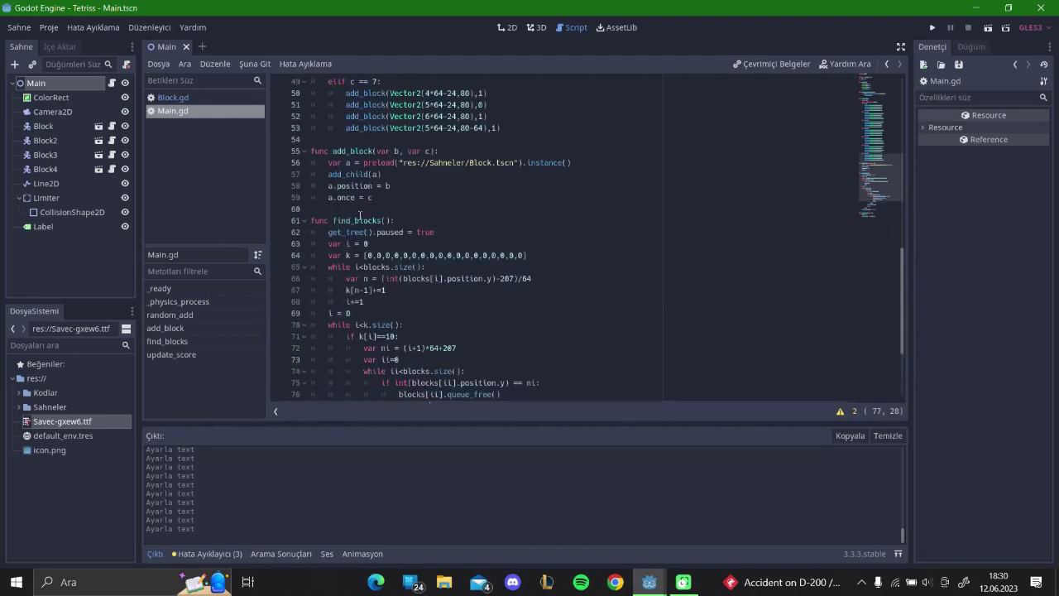
Step: Add a new first line in random_add() and start the update_score call via autocomplete
scroll(352, 192, up, 6)
scroll(352, 192, up, 6)
scroll(351, 192, up, 1)
scroll(352, 192, up, 1)
click(406, 162)
key(Return)
text(pd)
key(Return)
Step: Complete the line as update_score(5) and run the project with F5
key(BackSpace)
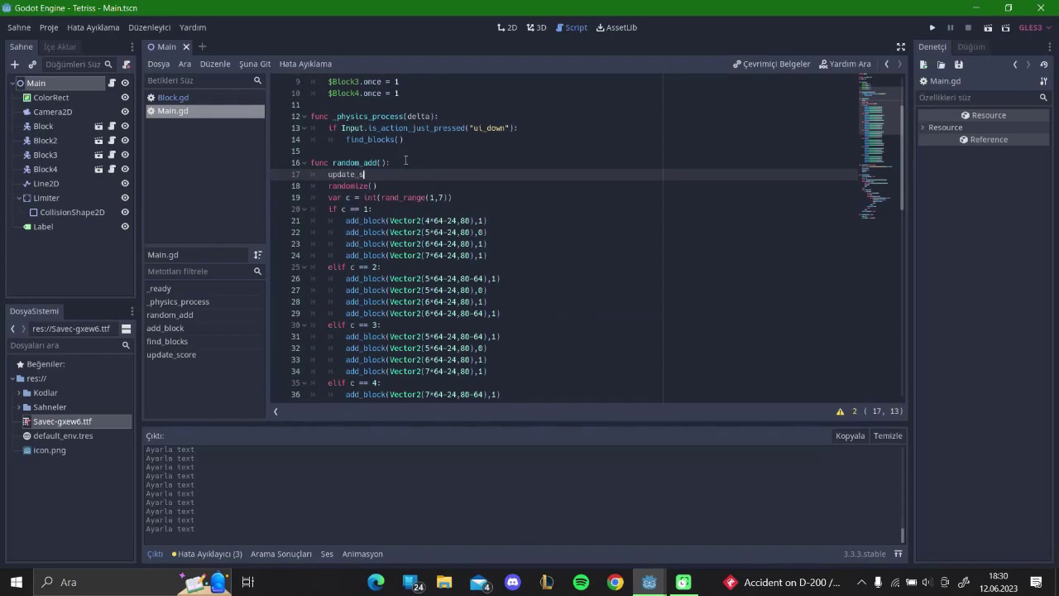
key(Return)
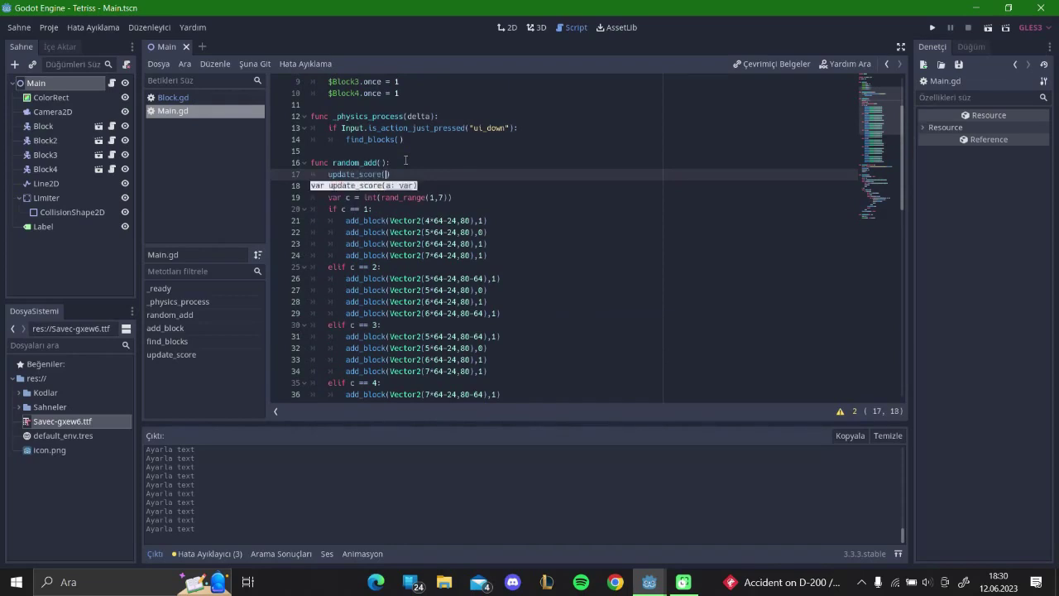
text(5)
click(615, 304)
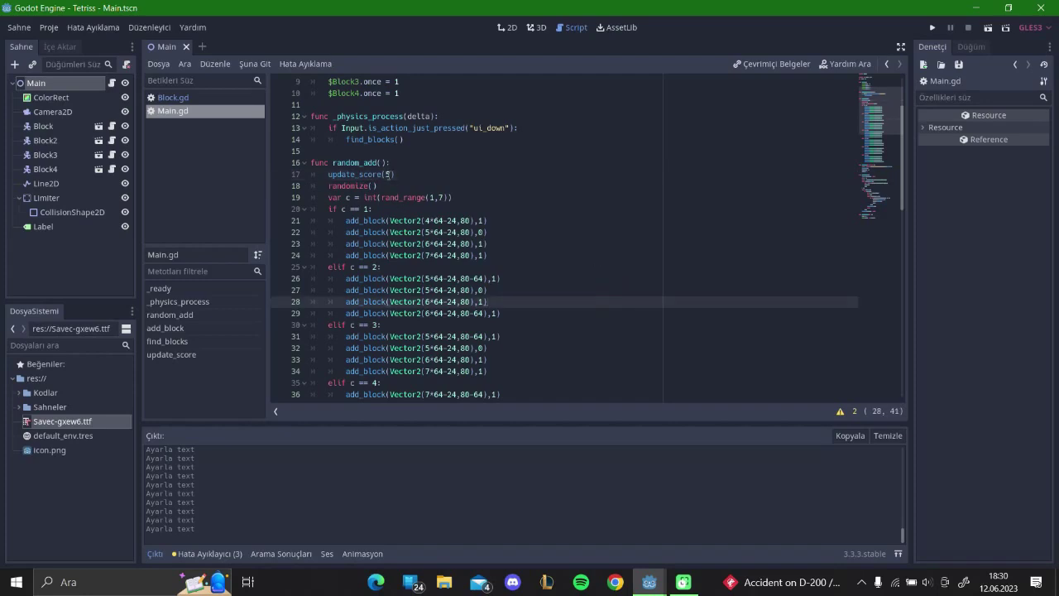
click(567, 175)
key(F5)
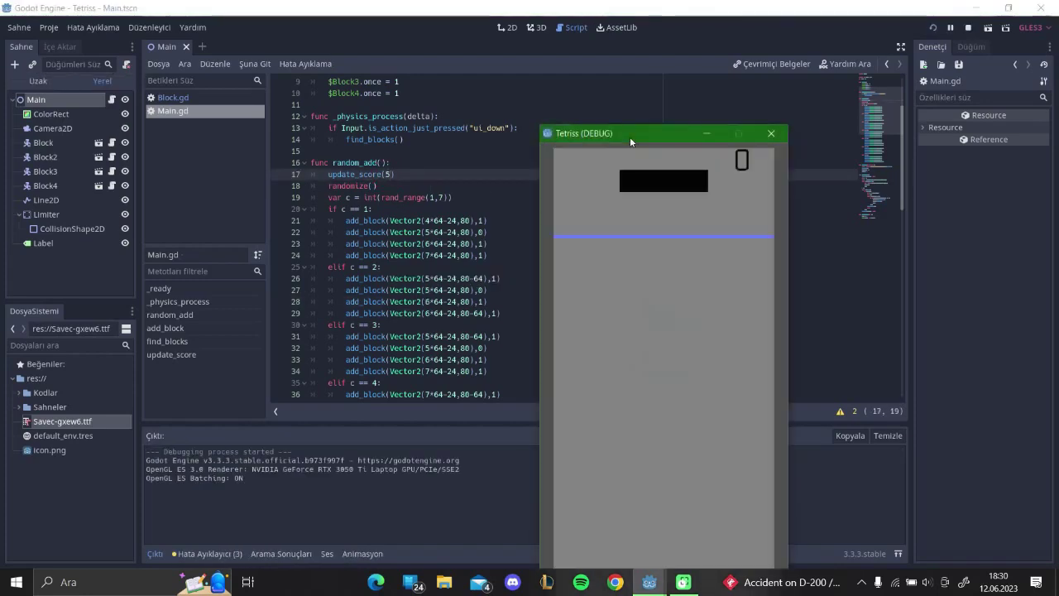
Step: Steer and drop pieces with the arrow keys until a row clears and the score hits 40, then close the game
drag(630, 140, 569, 68)
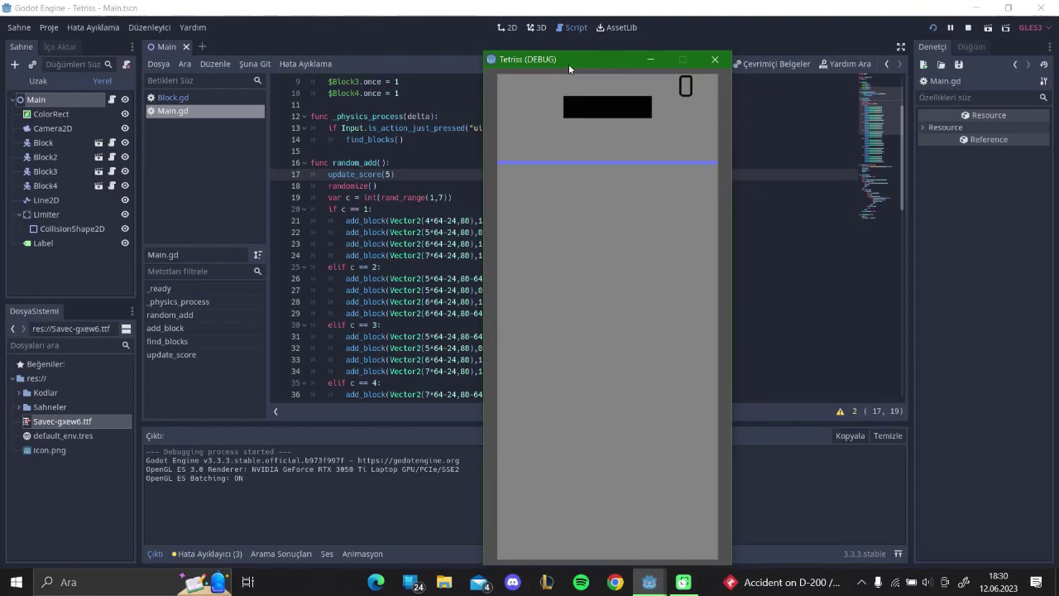
key(Left)
key(Left)
key(Down)
drag(568, 64, 601, 47)
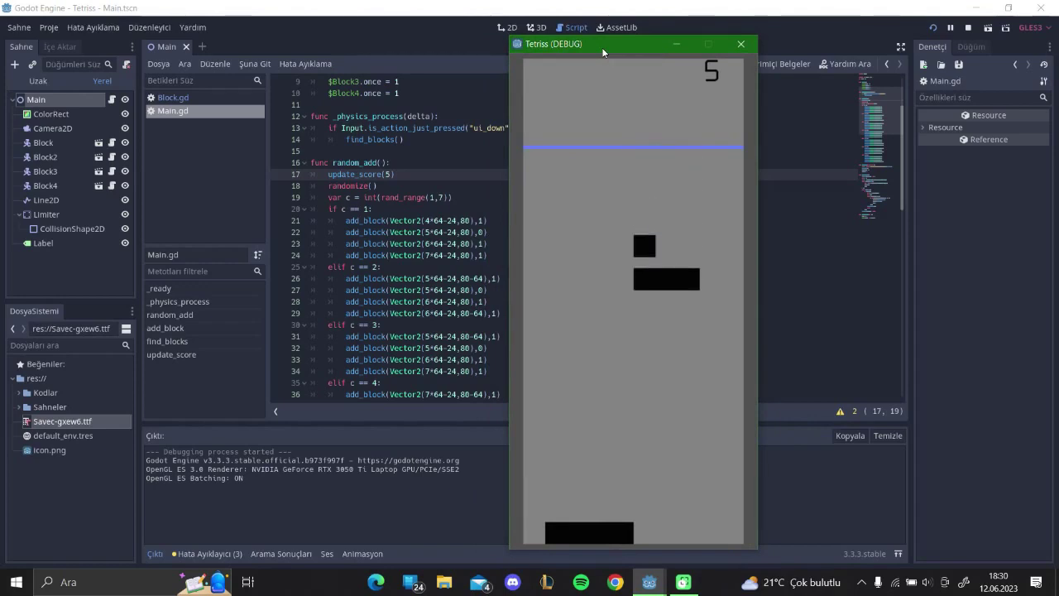
key(Right)
key(Right)
key(Right)
key(Down)
key(Left)
key(Left)
key(Left)
key(Left)
key(Down)
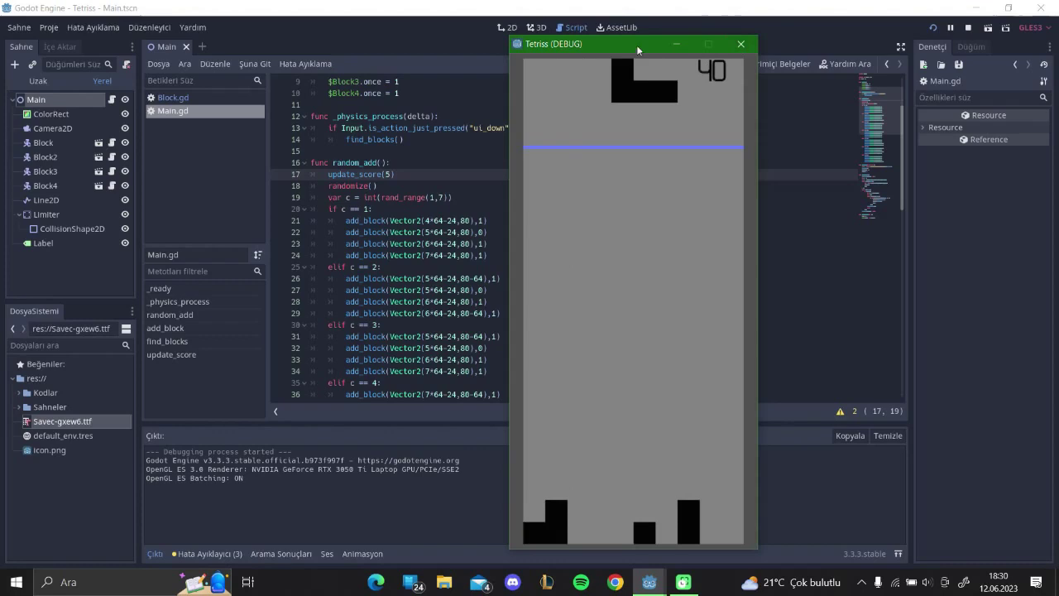
drag(638, 51, 640, 39)
click(739, 33)
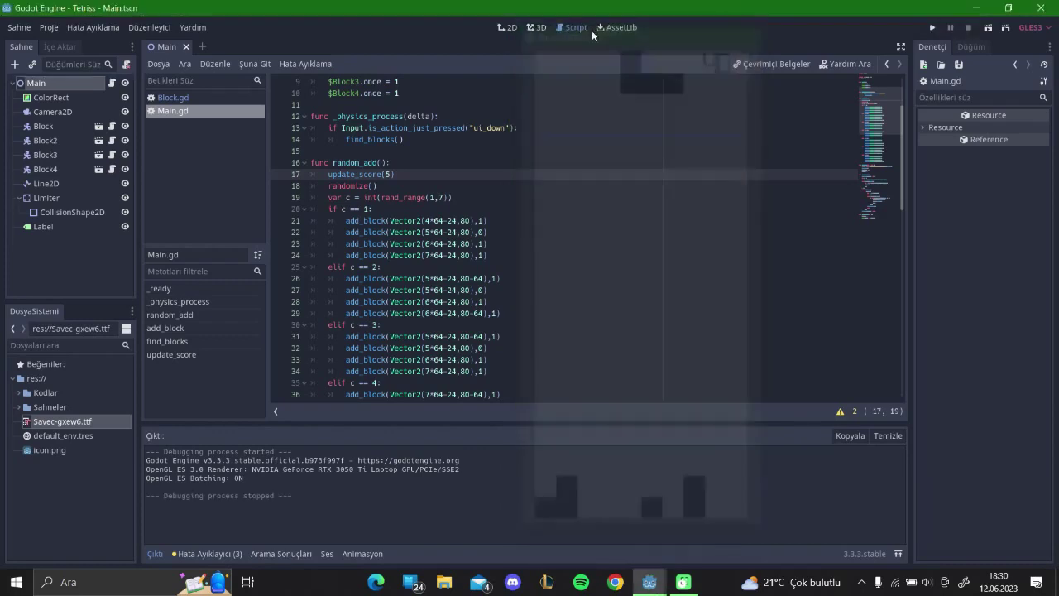
Step: Open the Block scene and add a ColorRect child node to Block
click(507, 27)
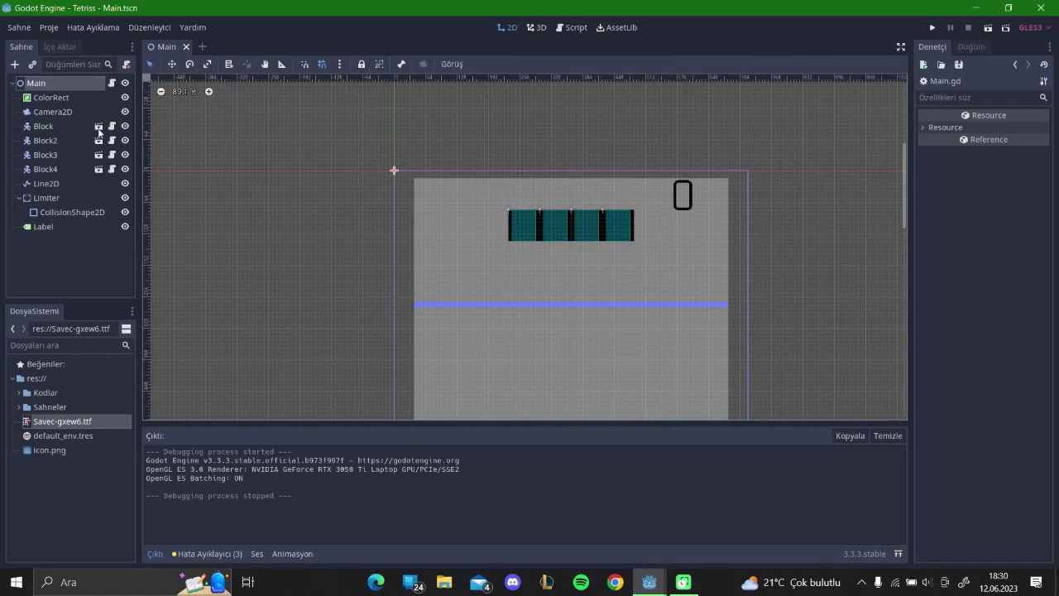
click(99, 127)
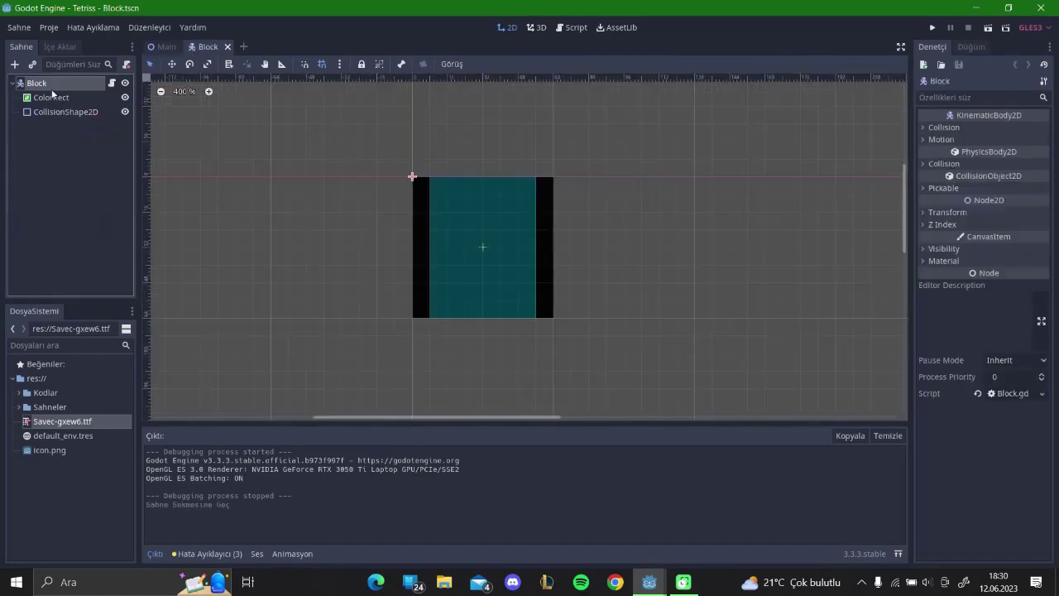
right_click(52, 89)
click(82, 111)
text(c)
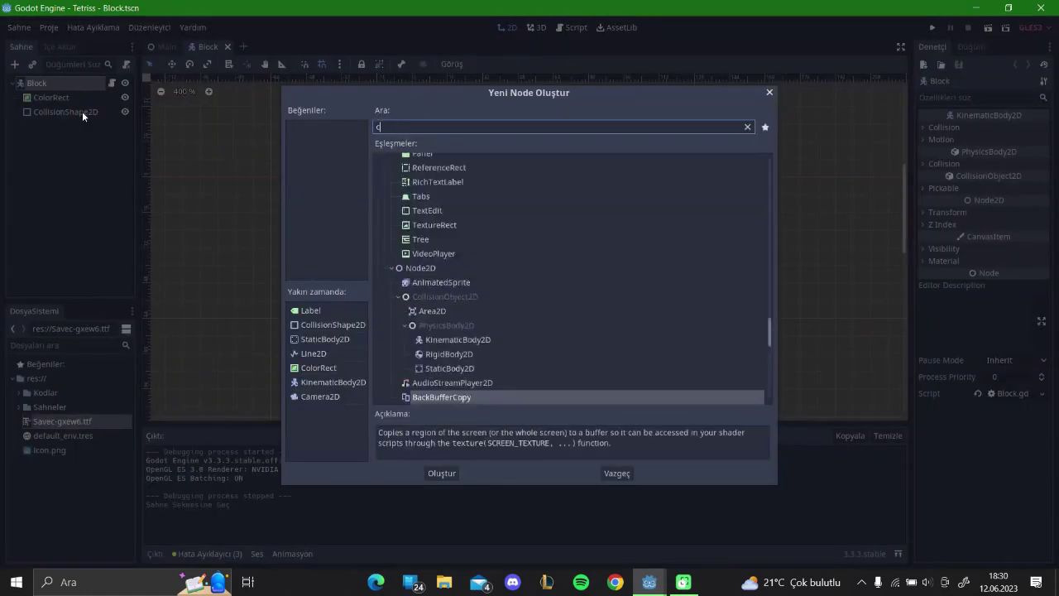
text(olor)
key(Down)
key(Down)
key(Down)
key(Down)
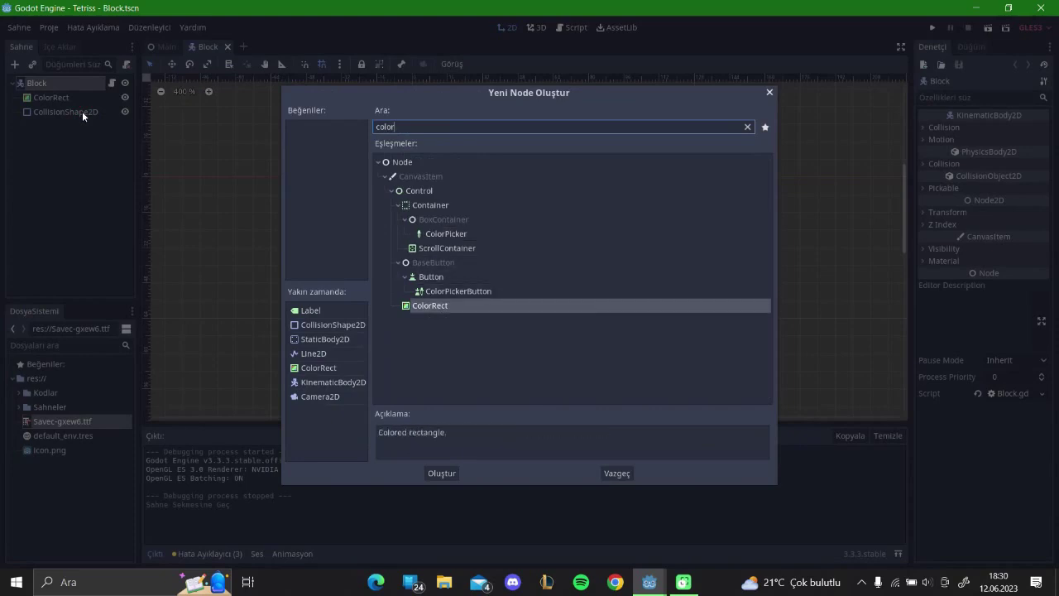
key(Return)
Step: Place the inner square at (8,8) inside the frame and resize it to 48x48
drag(434, 232, 450, 248)
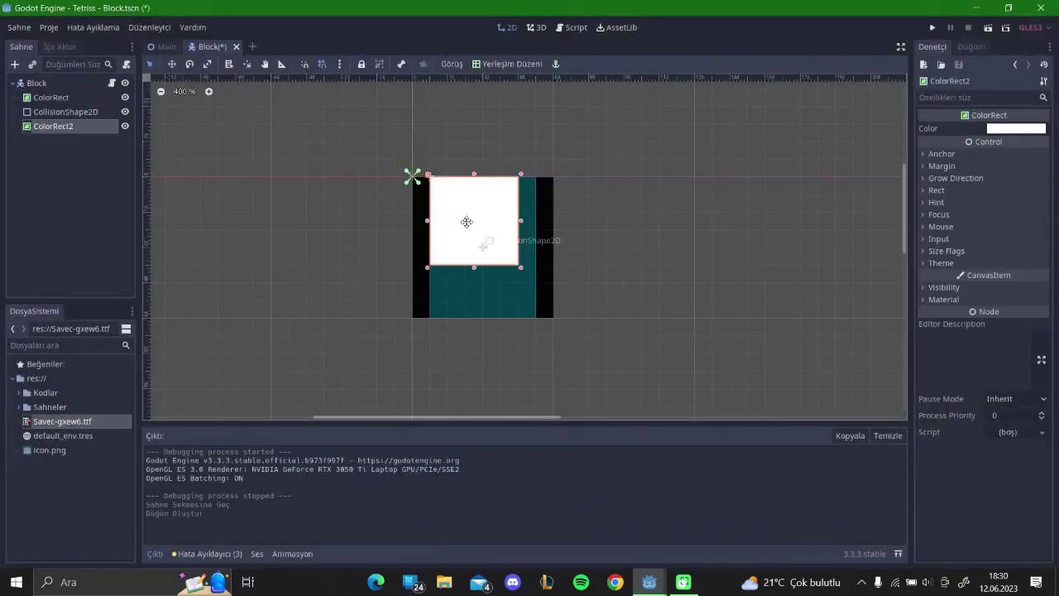
click(519, 288)
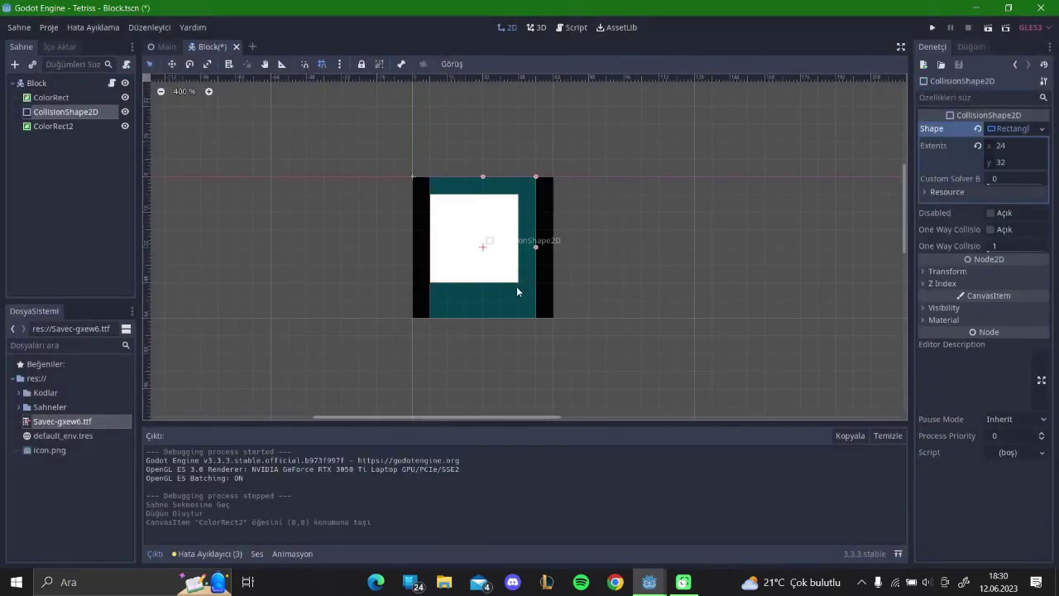
click(517, 290)
drag(518, 283, 539, 302)
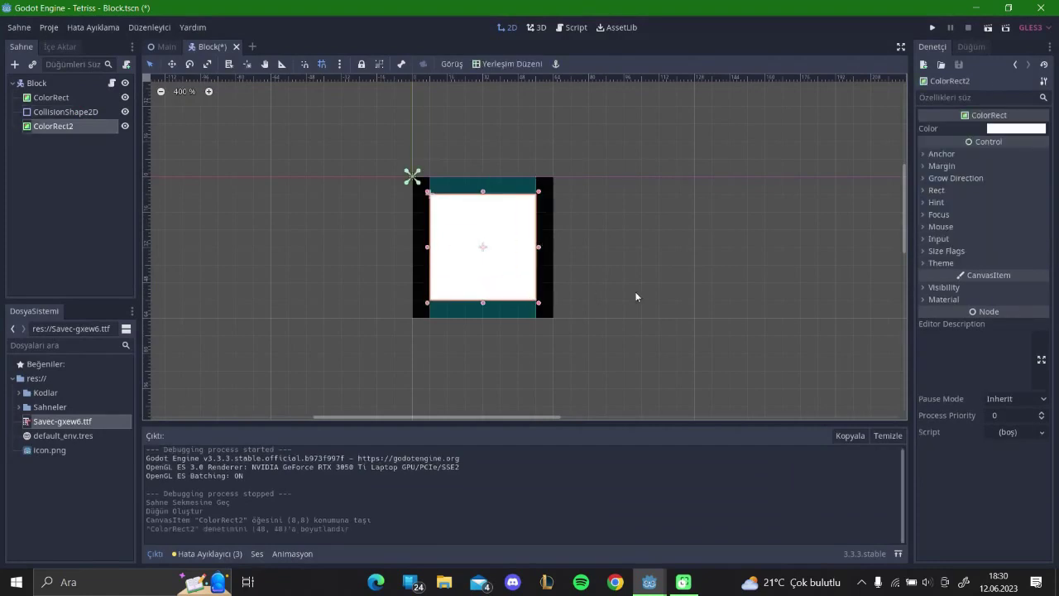
Step: Color the inner square bright blue (#034eff), save the Block scene, and test-run the game
click(1020, 130)
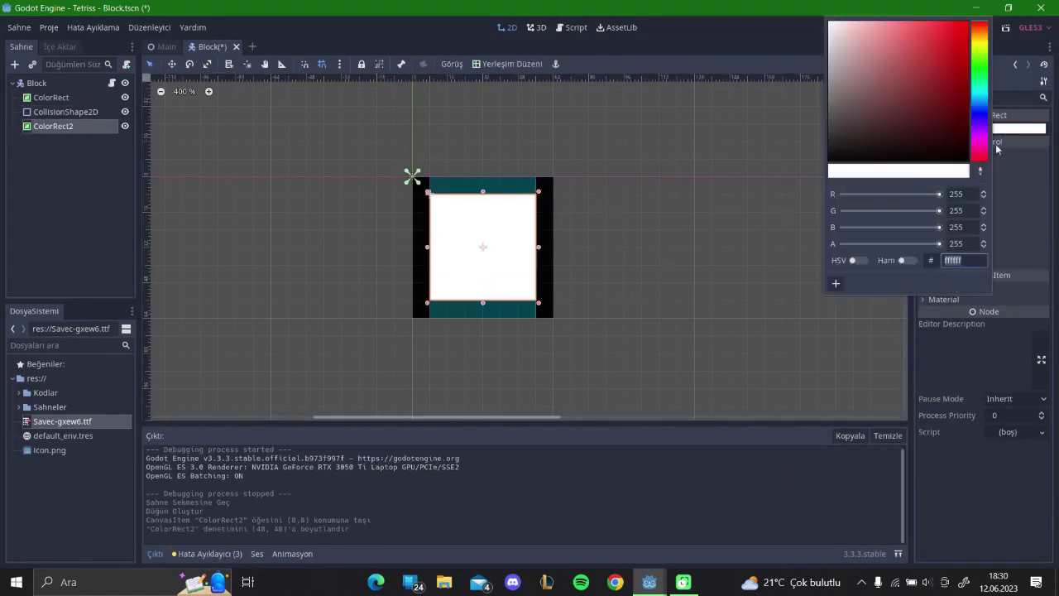
drag(972, 159, 980, 116)
mouse_move(951, 37)
mouse_down()
mouse_move(942, 41)
mouse_move(969, 25)
mouse_up()
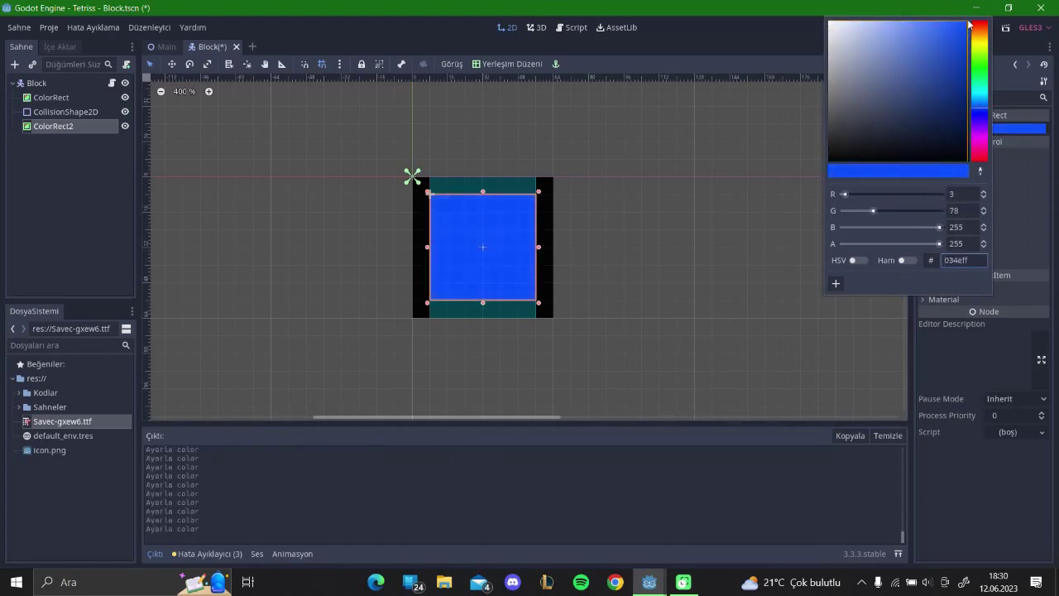
click(663, 229)
key(ctrl+s)
key(F5)
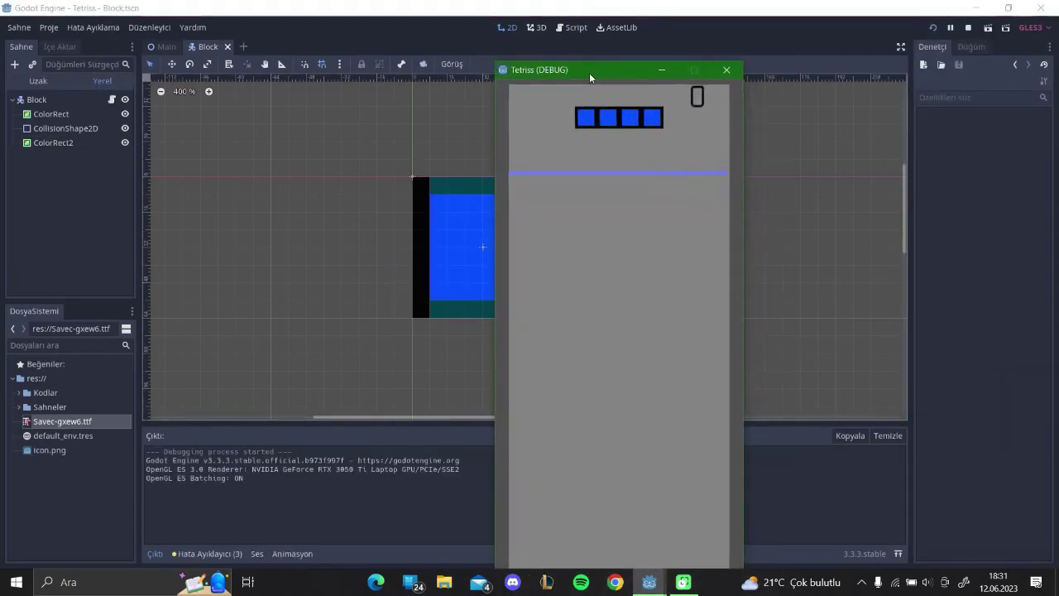
click(726, 70)
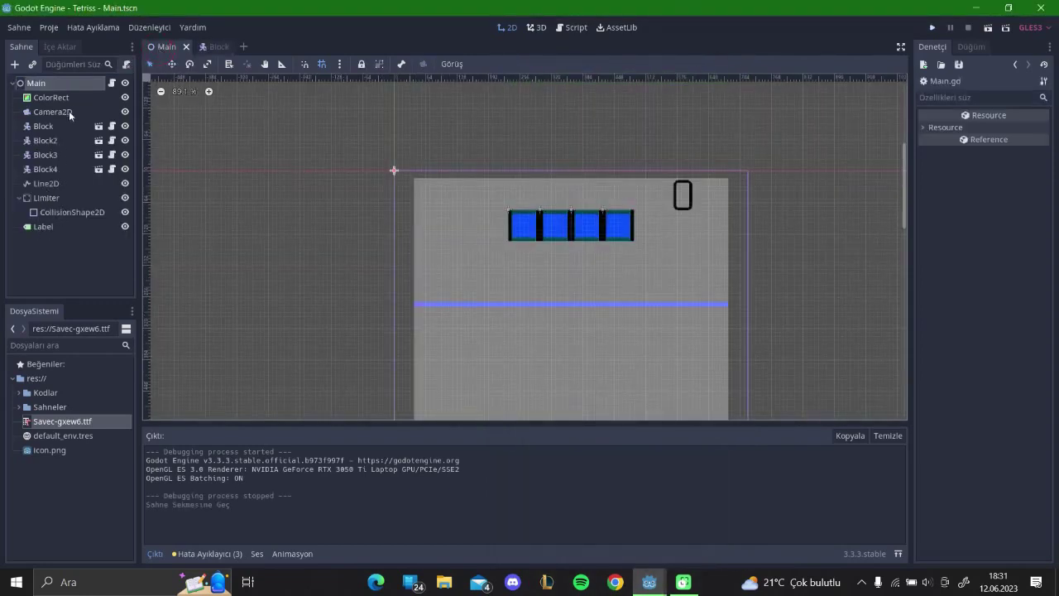
Step: Set the limit Line2D's Default Color to red f54850
click(58, 183)
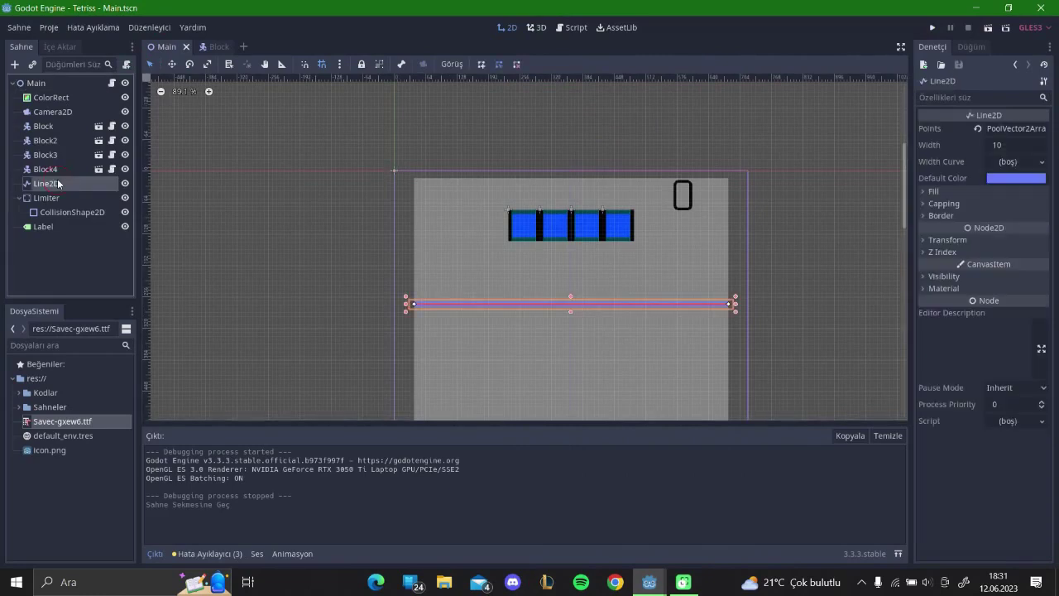
click(1021, 179)
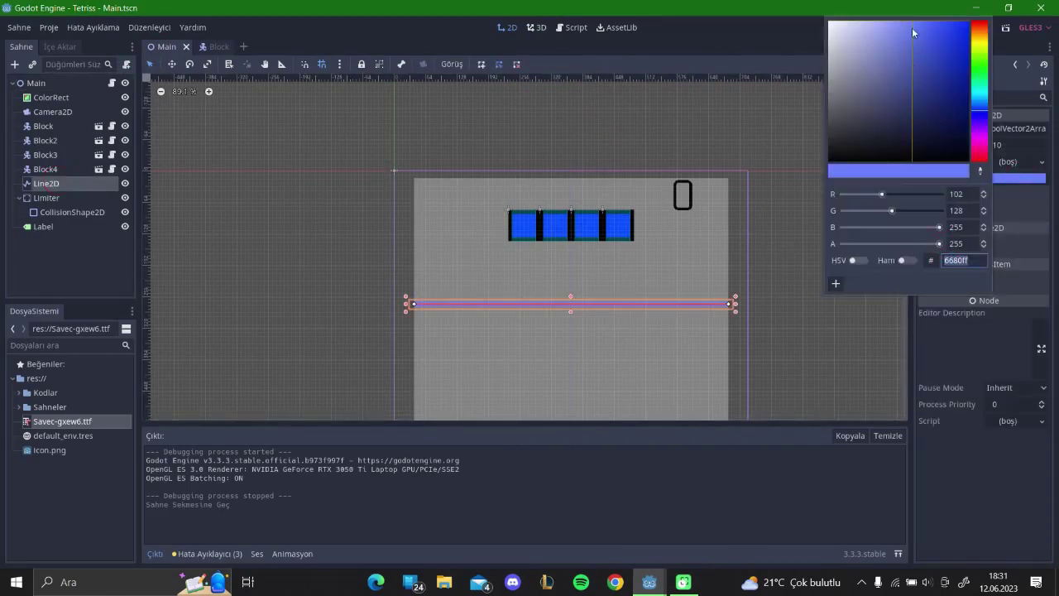
drag(911, 28, 938, 27)
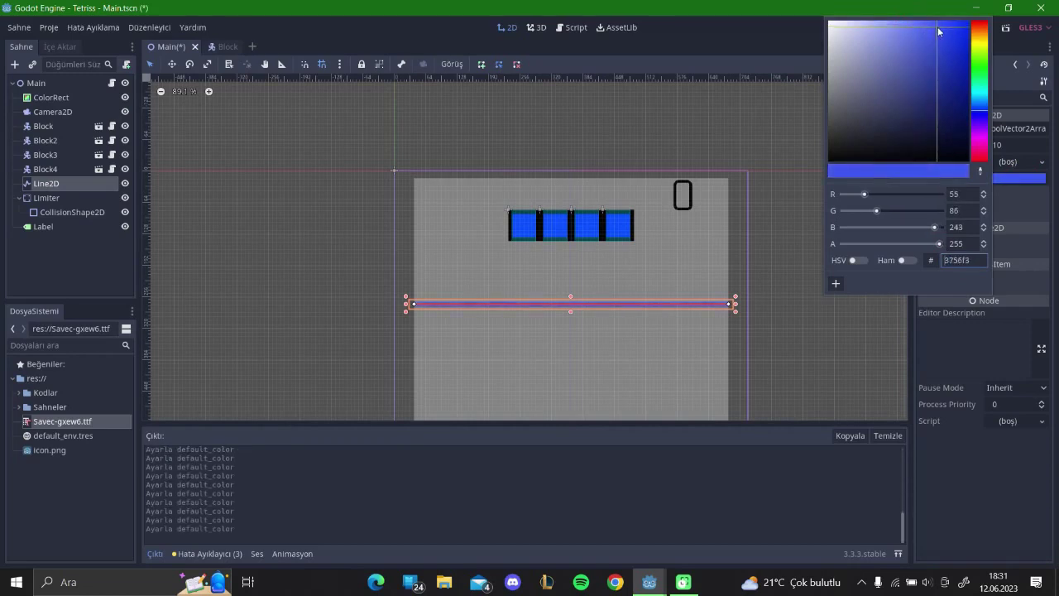
click(982, 158)
click(929, 30)
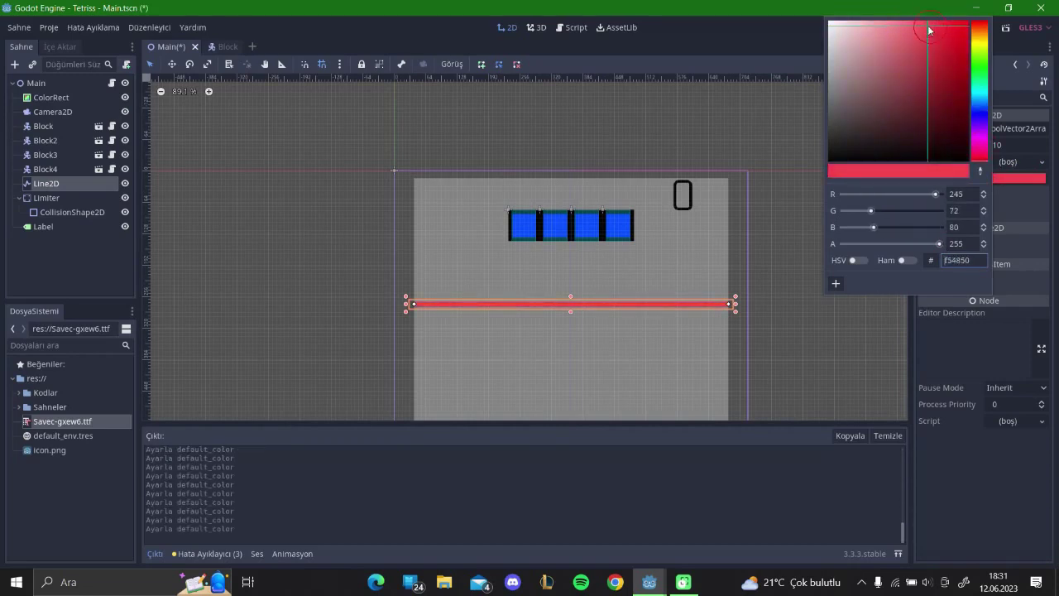
click(780, 241)
Step: Raise the background ColorRect's color alpha to 100 and run the game
click(723, 236)
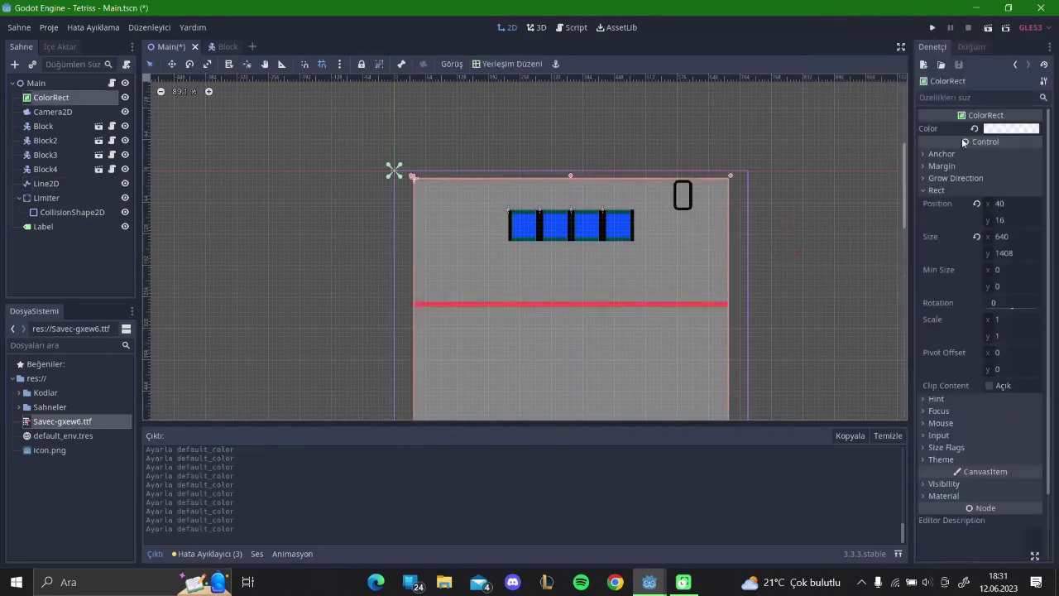
click(1010, 130)
click(874, 244)
click(957, 244)
key(BackSpace)
key(BackSpace)
text(100)
click(888, 351)
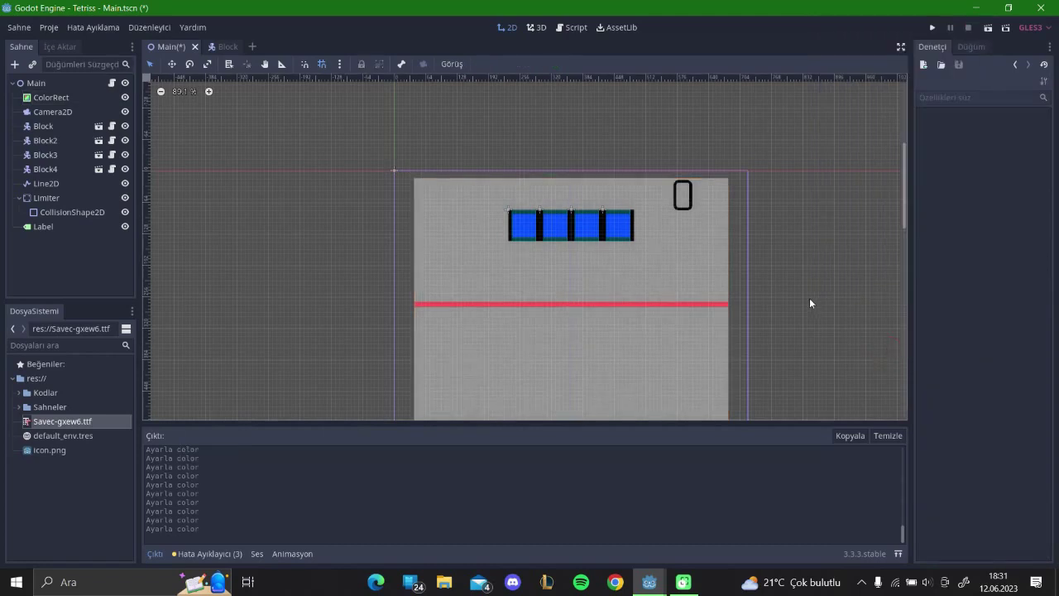
key(F5)
Step: Move and rotate pieces with the arrow keys to clear rows, then close the game and zoom out
drag(649, 129, 629, 38)
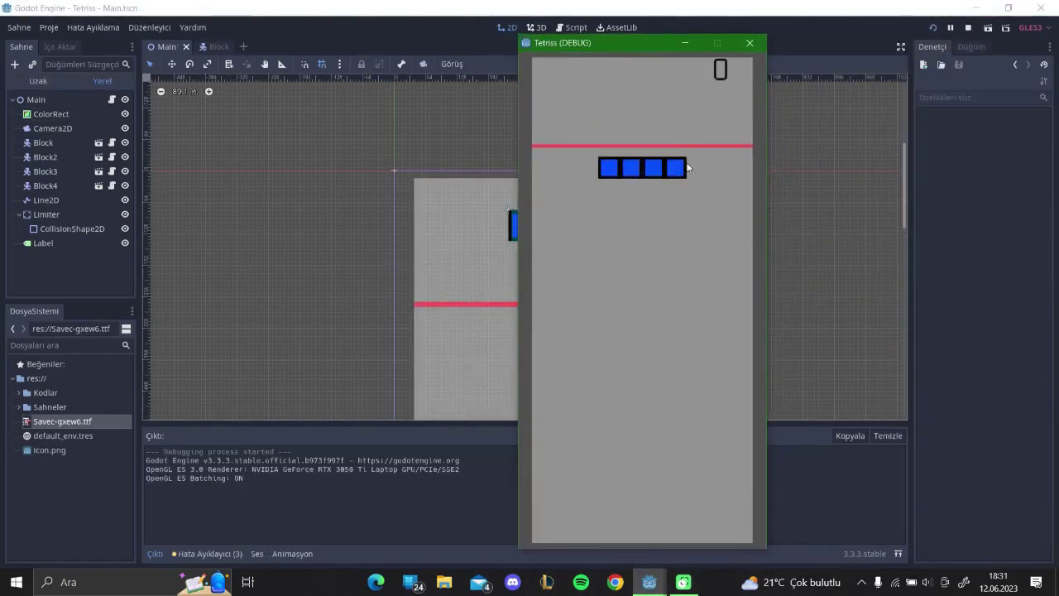
key(Left)
key(Left)
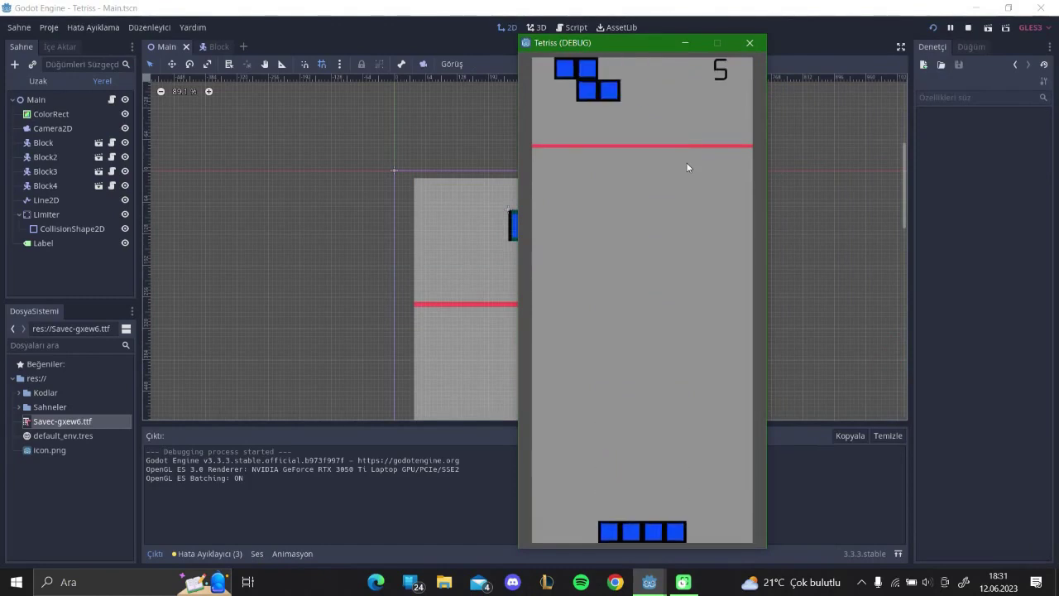
key(Up)
key(Right)
key(Right)
key(Right)
key(Right)
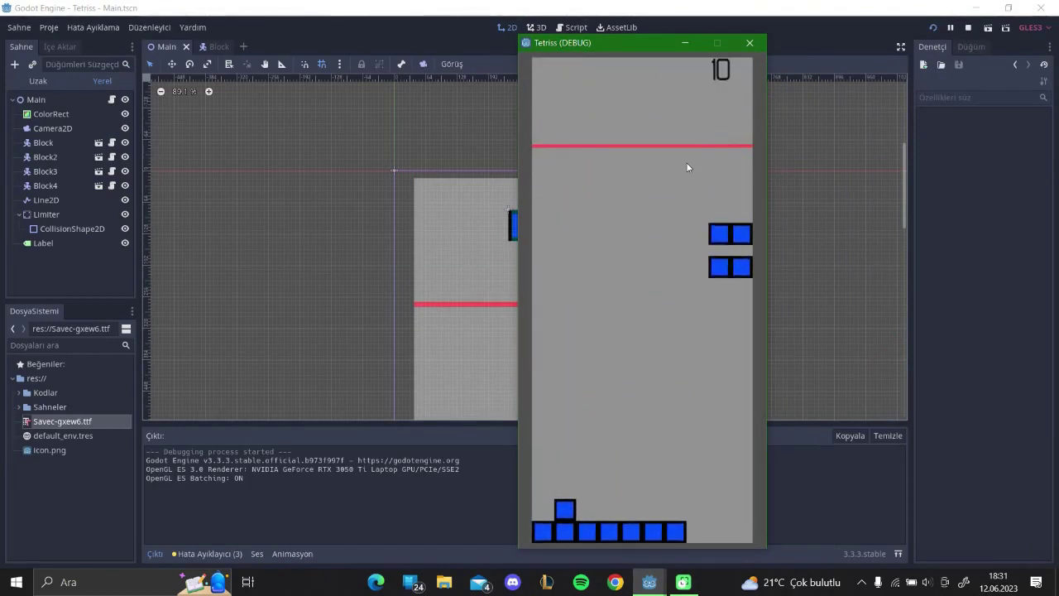
key(Right)
key(Right)
key(Up)
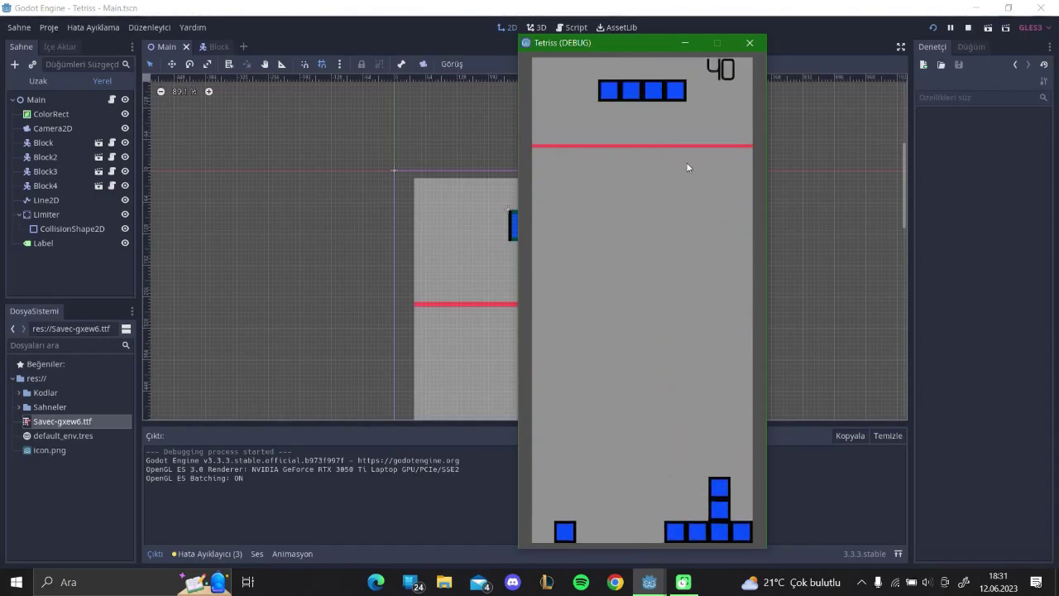
key(Left)
key(Left)
key(Left)
key(Left)
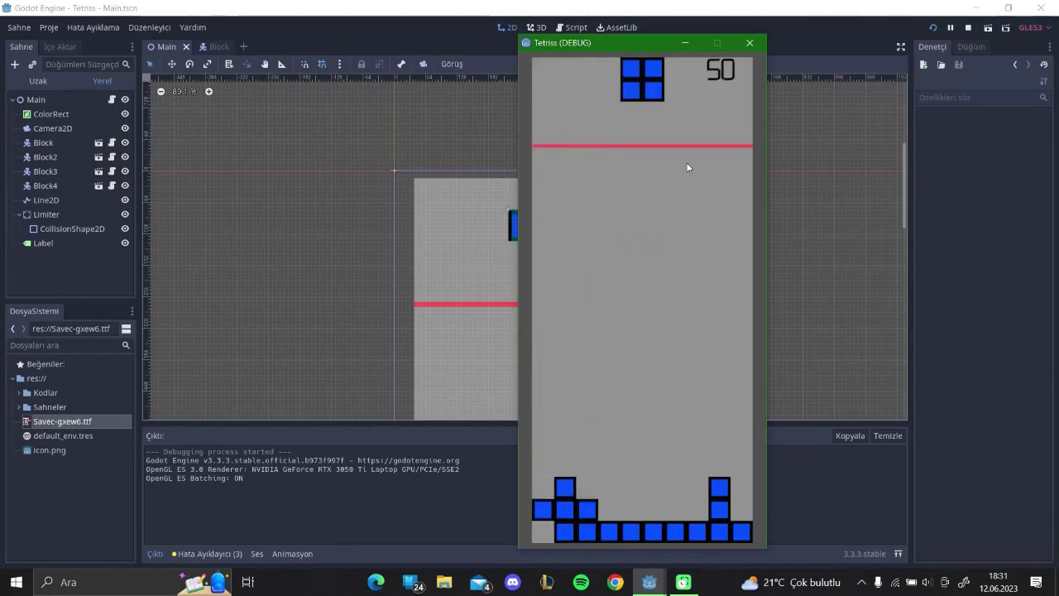
click(748, 39)
scroll(669, 186, down, 3)
scroll(711, 198, down, 6)
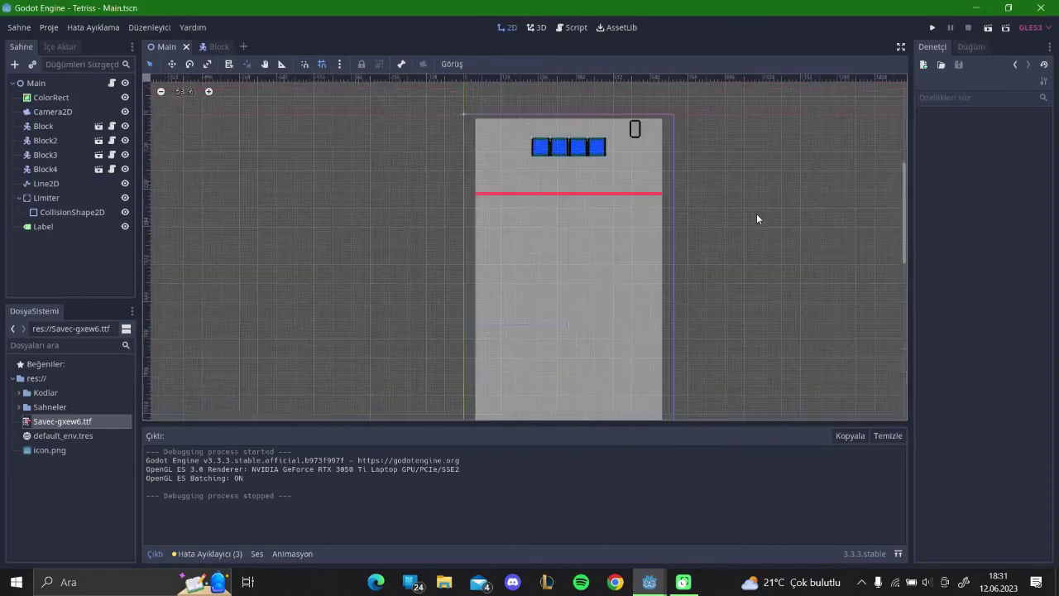
click(627, 106)
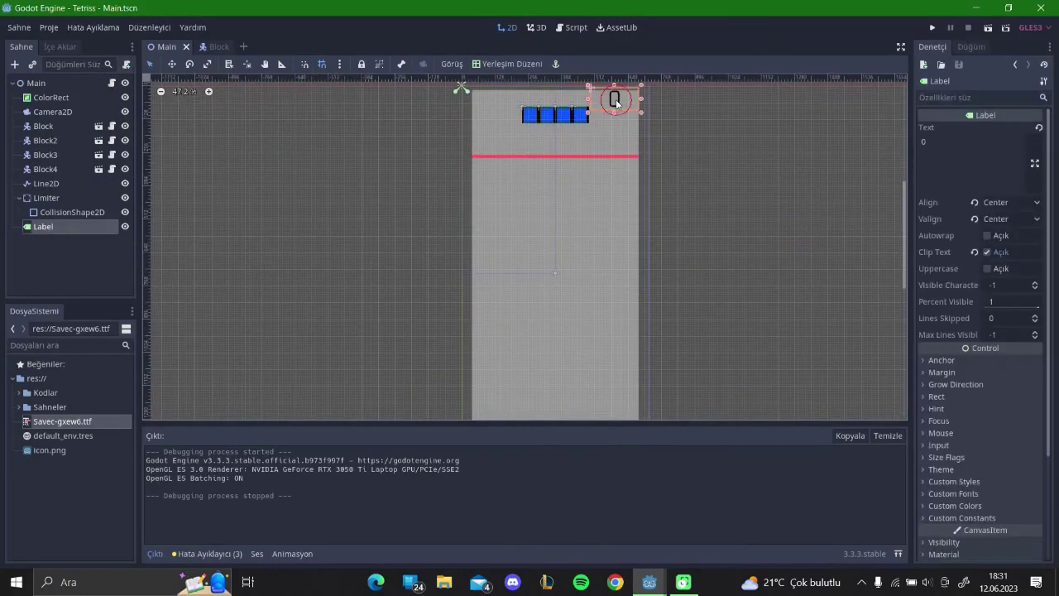
scroll(992, 479, down, 3)
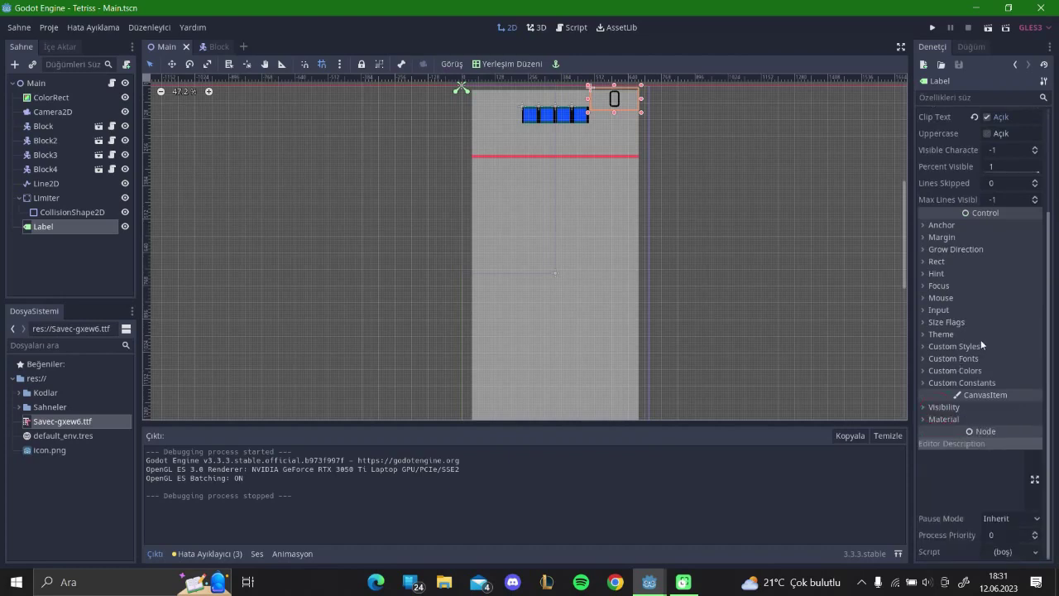
scroll(981, 341, up, 3)
right_click(68, 86)
click(83, 98)
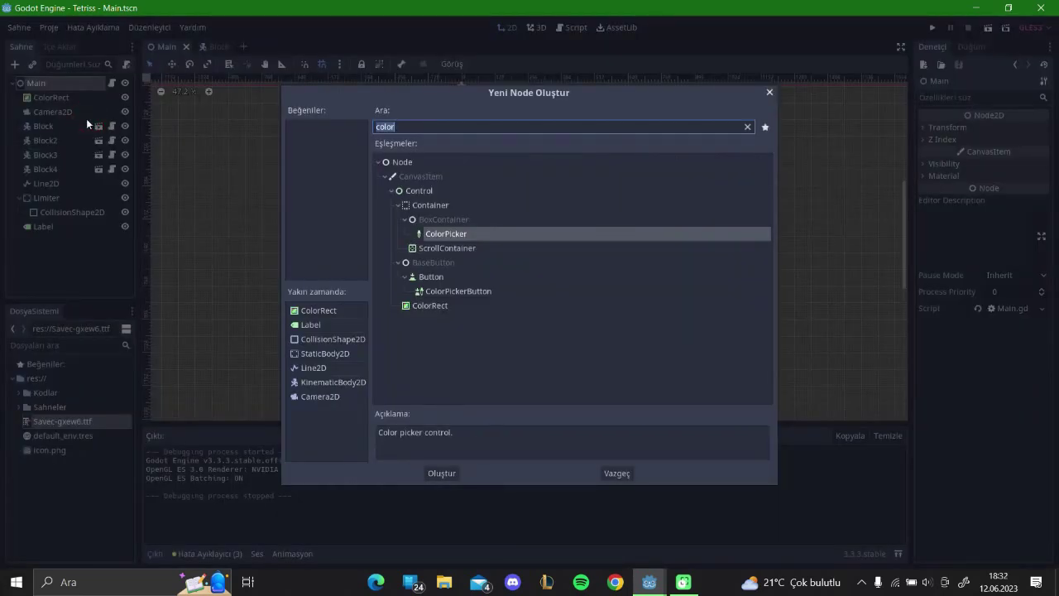
text(rich)
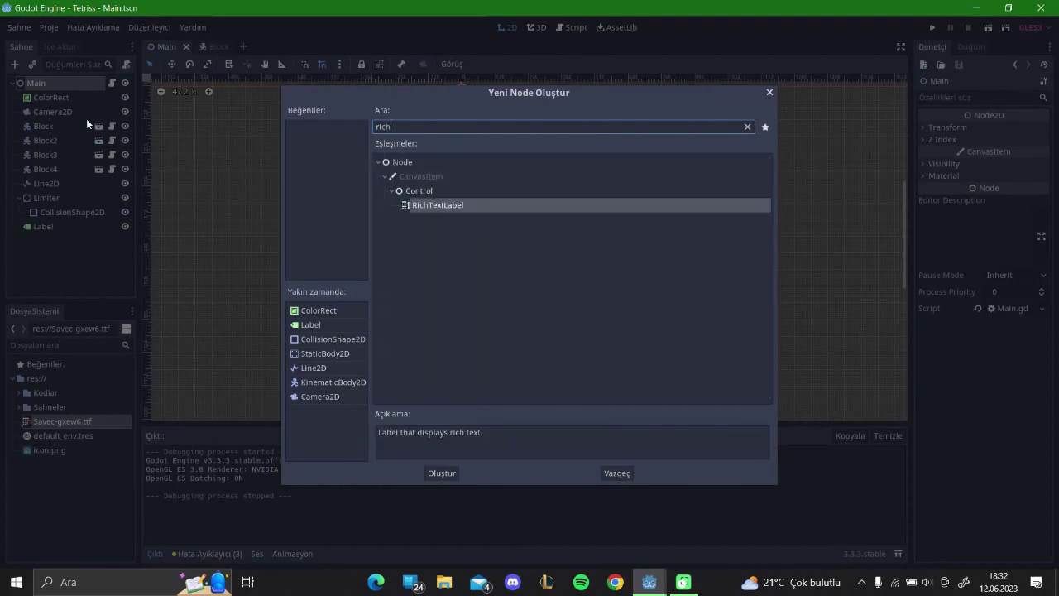
key(Return)
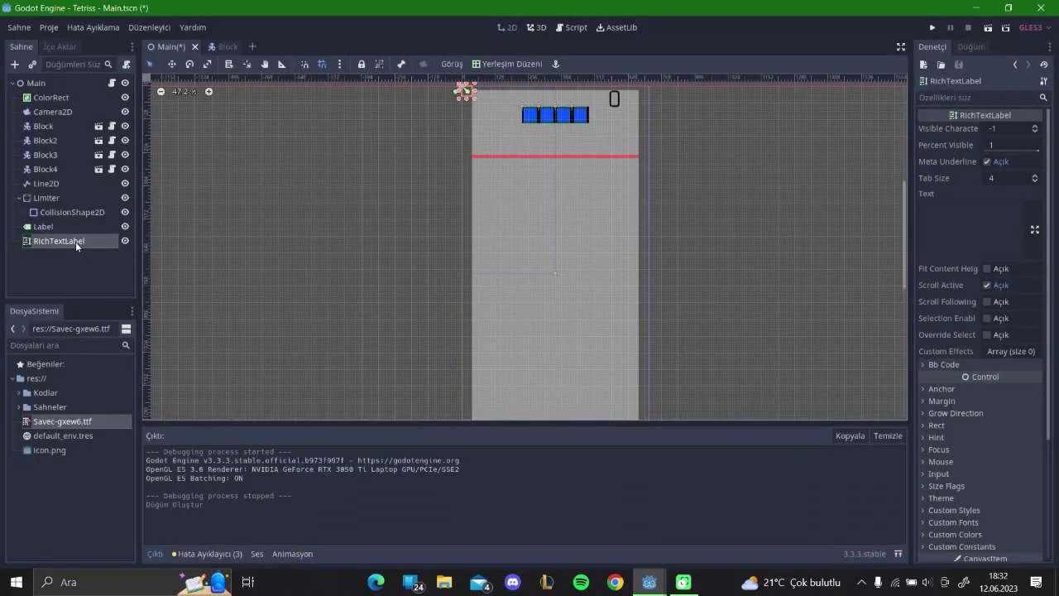
key(Delete)
key(Return)
right_click(75, 89)
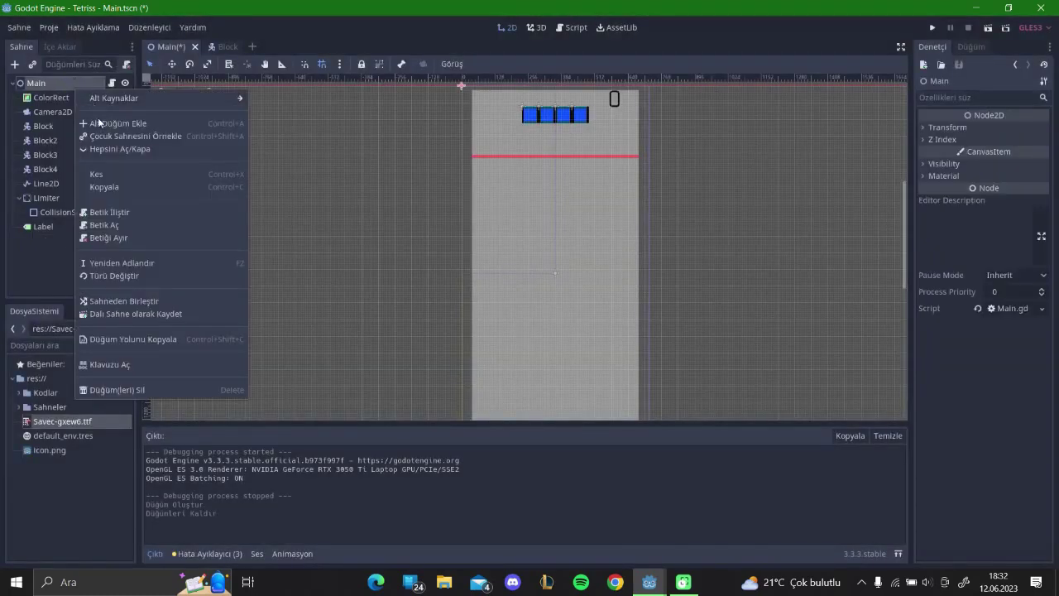
Step: Search the Create Node dialog's Control and Node2D types for a canvas layer node
click(98, 122)
text(canvas)
key(Down)
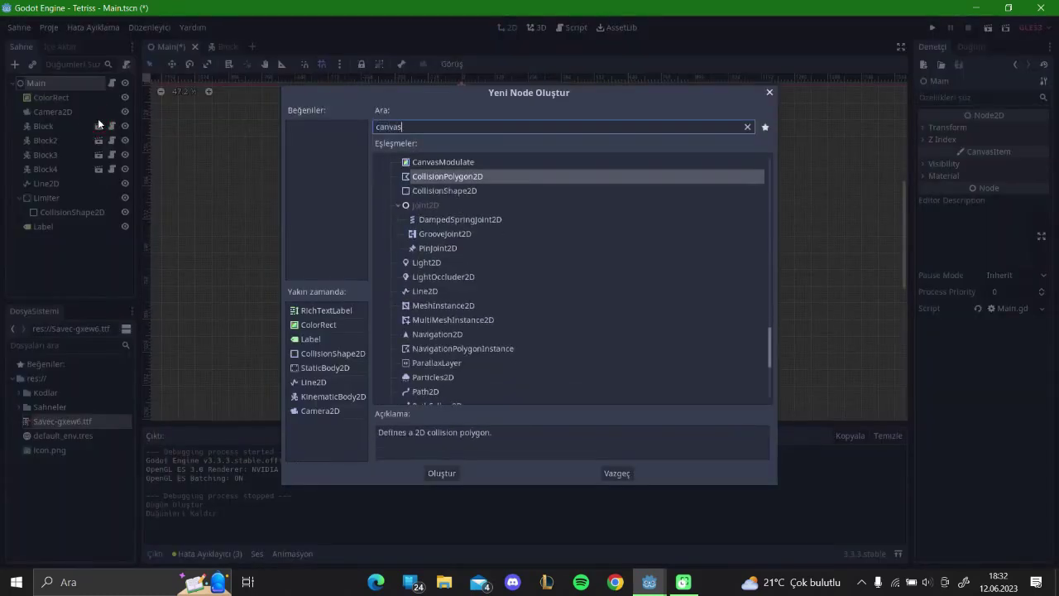
key(Down)
key(Down)
key(Down)
key(Down)
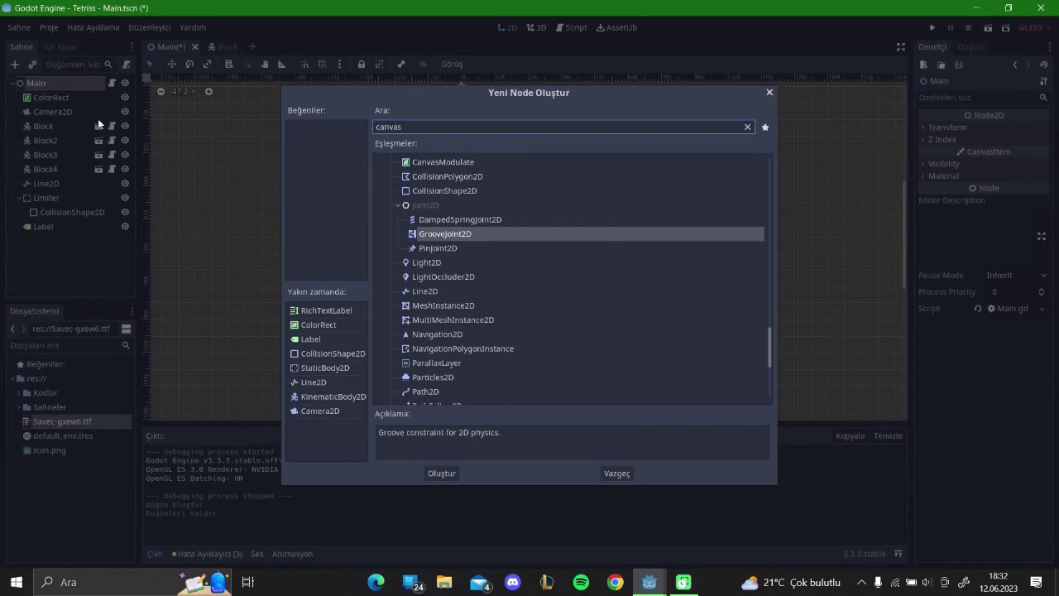
text(la)
key(BackSpace)
key(BackSpace)
key(BackSpace)
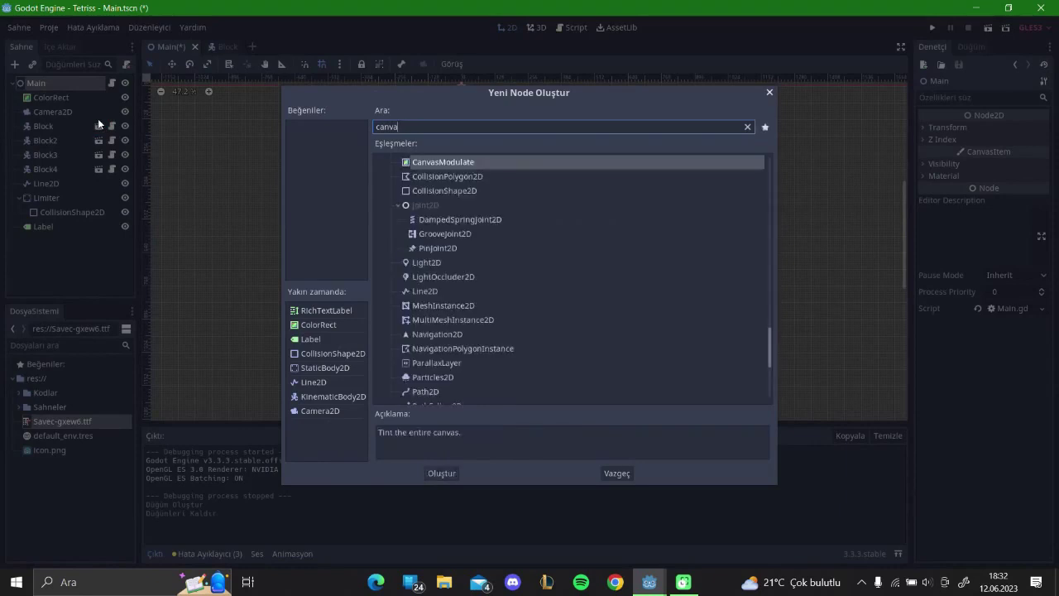
key(BackSpace)
key(BackSpace)
key(BackSpace)
key(BackSpace)
key(BackSpace)
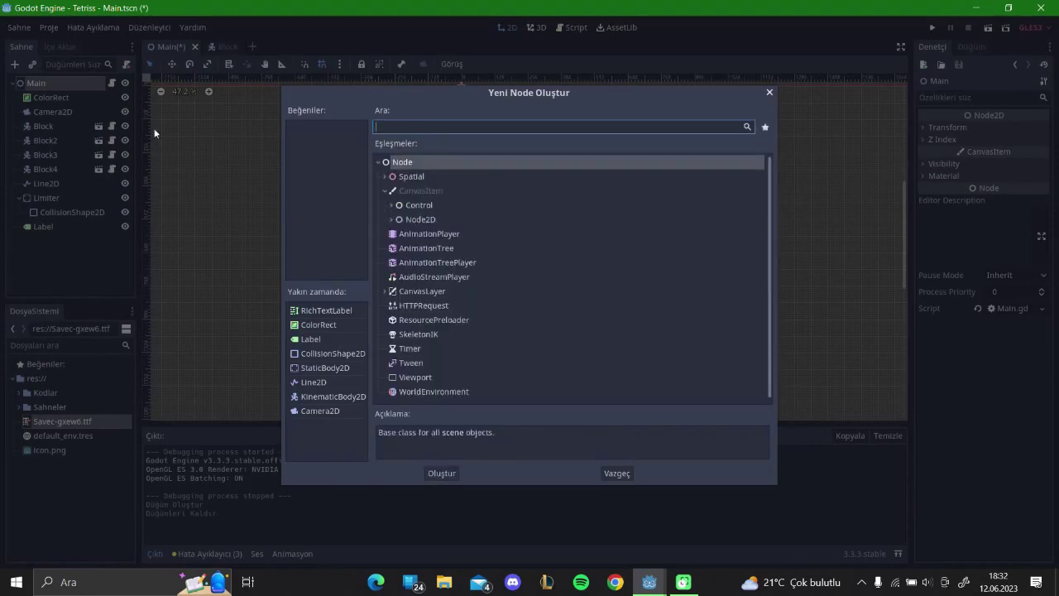
click(393, 207)
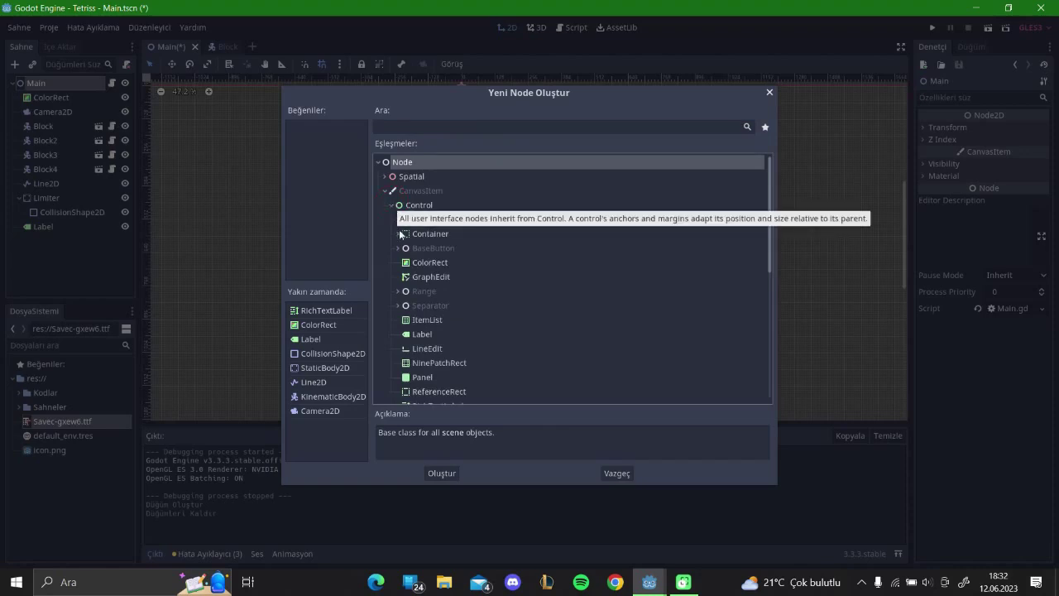
scroll(429, 272, down, 3)
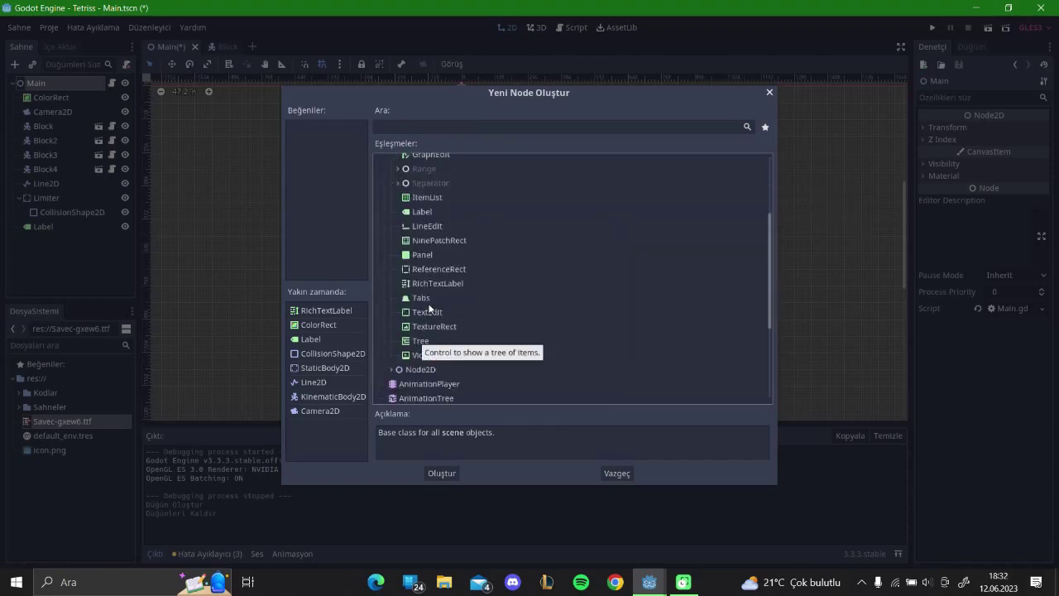
scroll(424, 301, up, 2)
scroll(425, 301, up, 1)
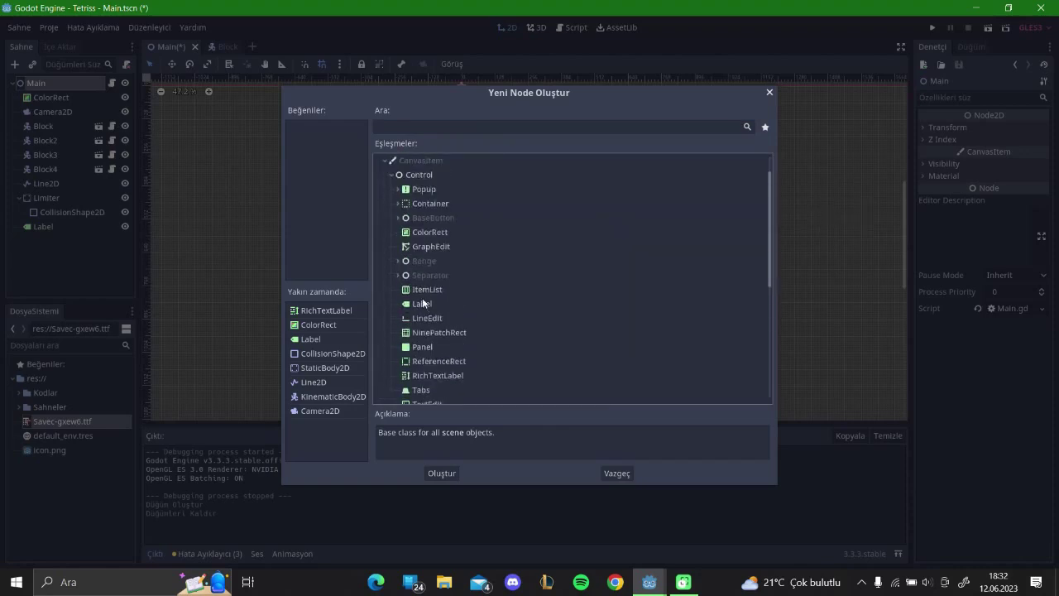
click(392, 175)
click(392, 219)
click(392, 204)
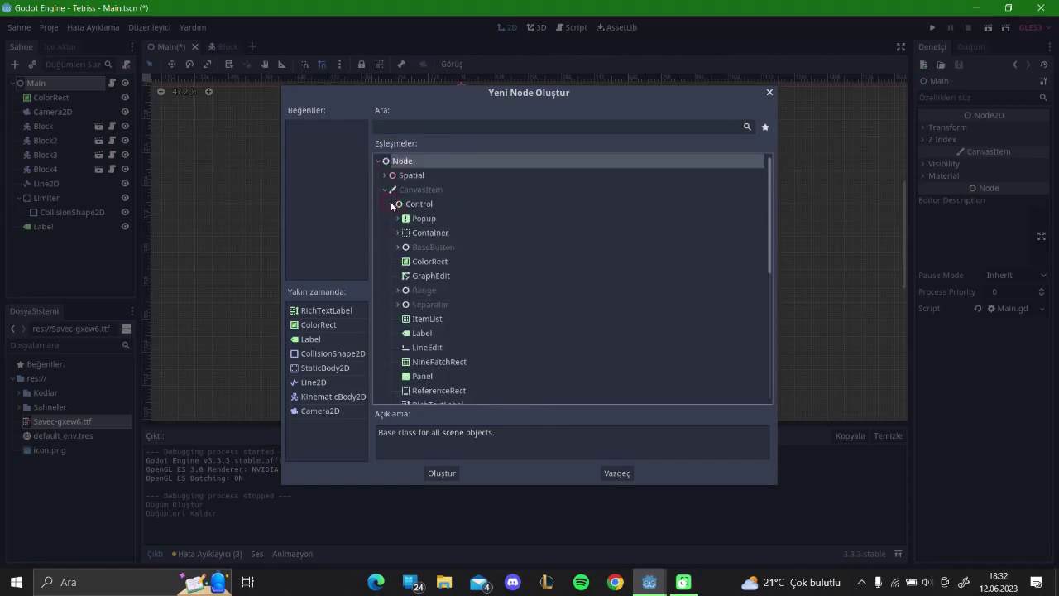
scroll(398, 235, down, 2)
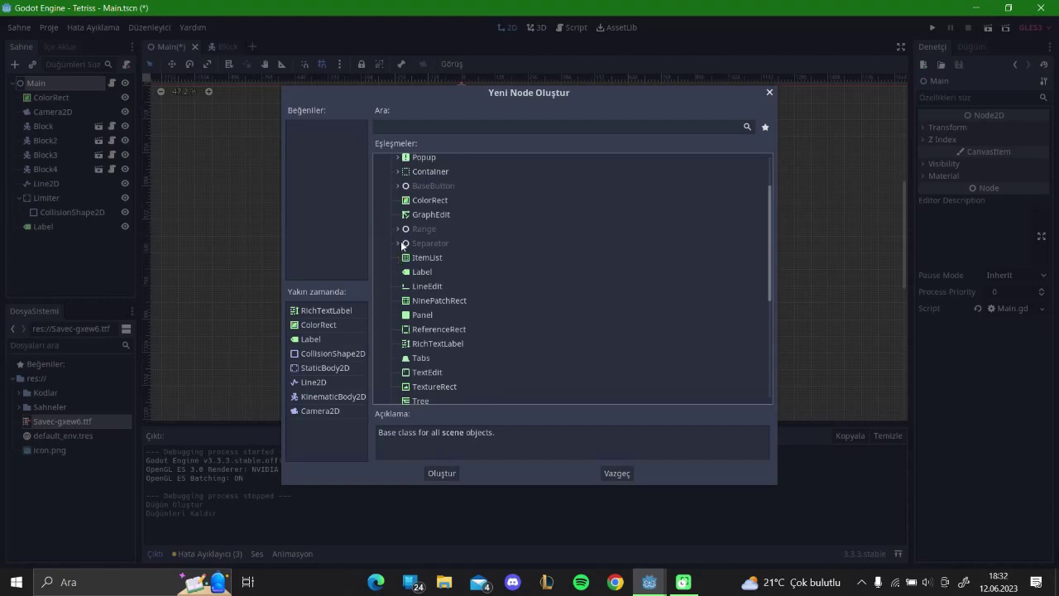
scroll(403, 245, down, 1)
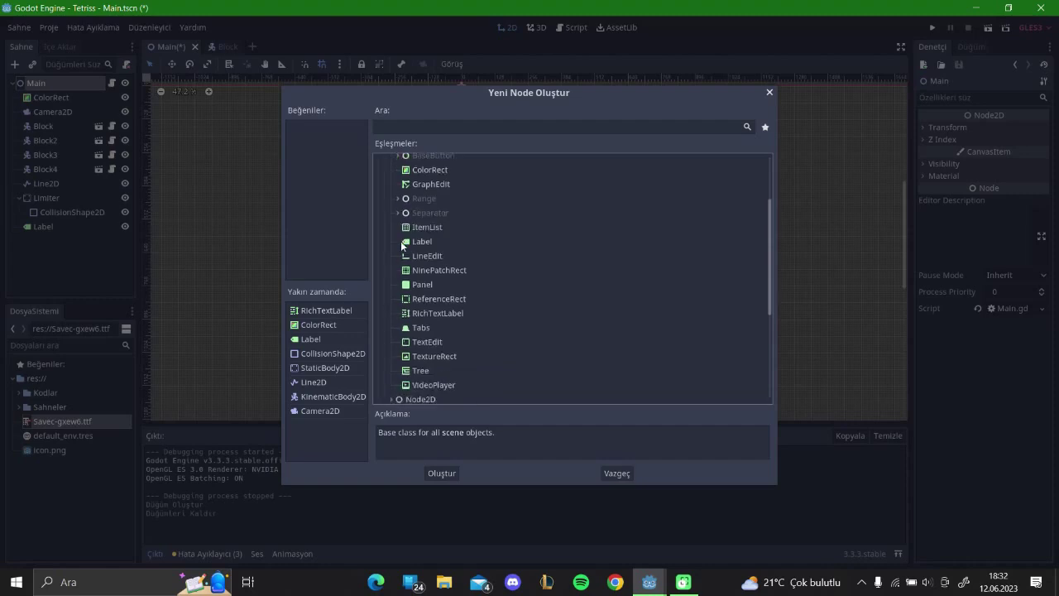
Step: Create a CanvasLayer node by searching 'layer', then drag the Label into it
click(427, 126)
text(canvas)
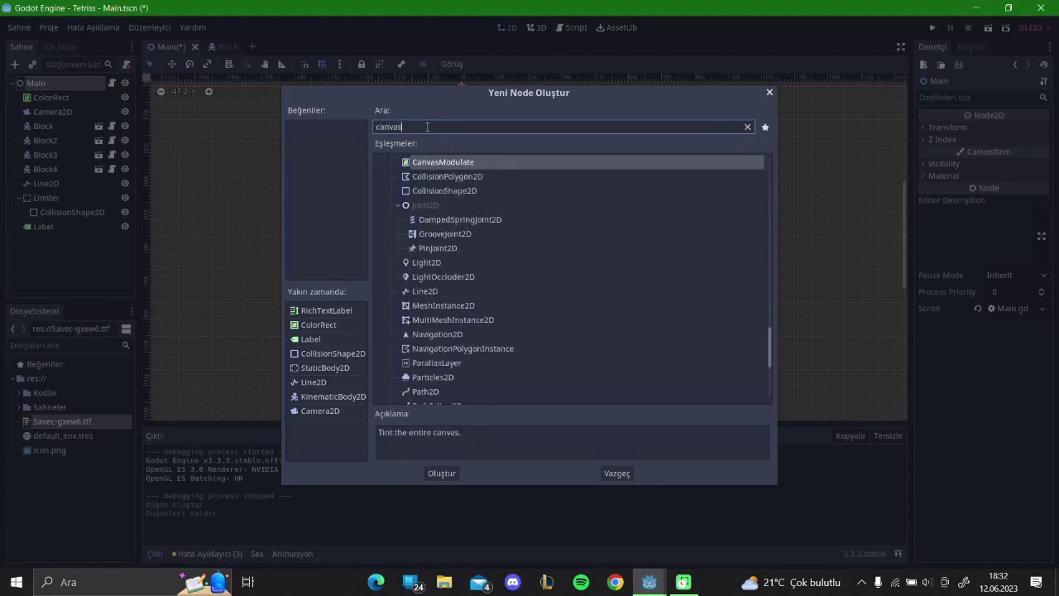
key(BackSpace)
key(BackSpace)
key(BackSpace)
text(layer)
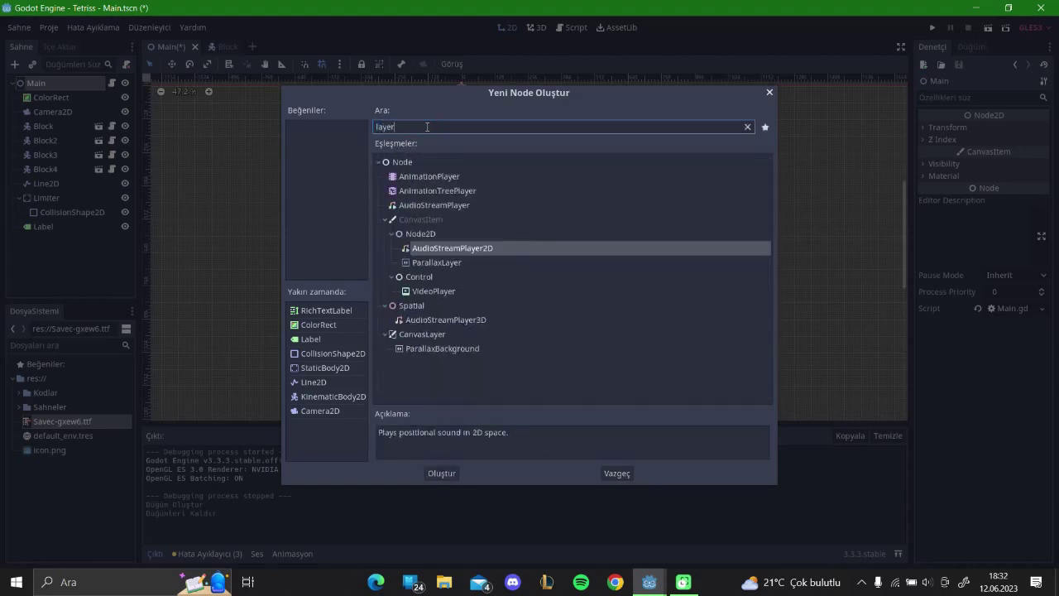
key(Down)
key(Down)
key(Down)
key(Down)
key(Down)
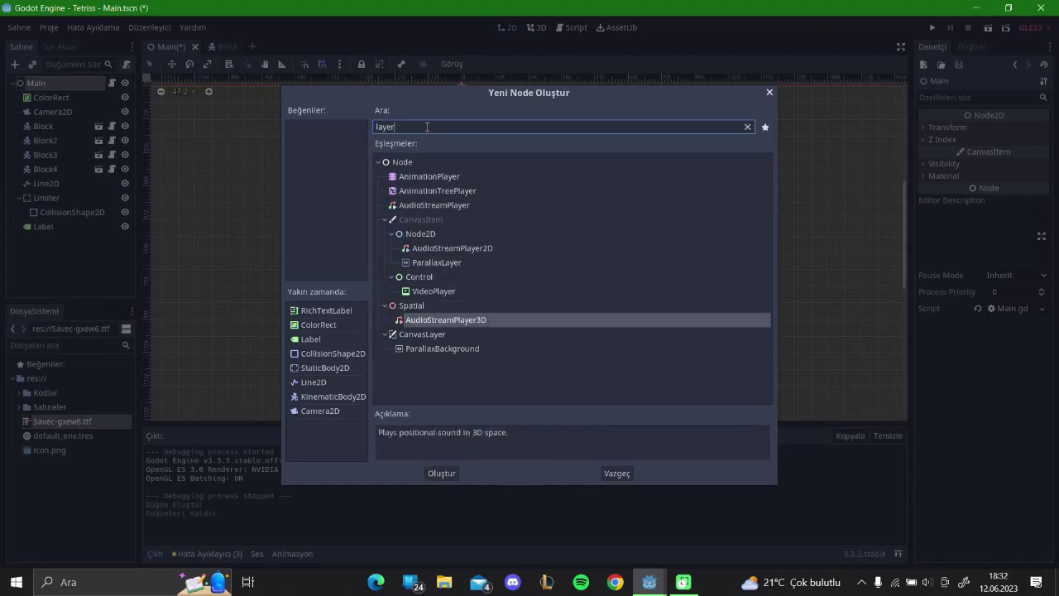
key(Down)
key(Return)
drag(49, 226, 49, 241)
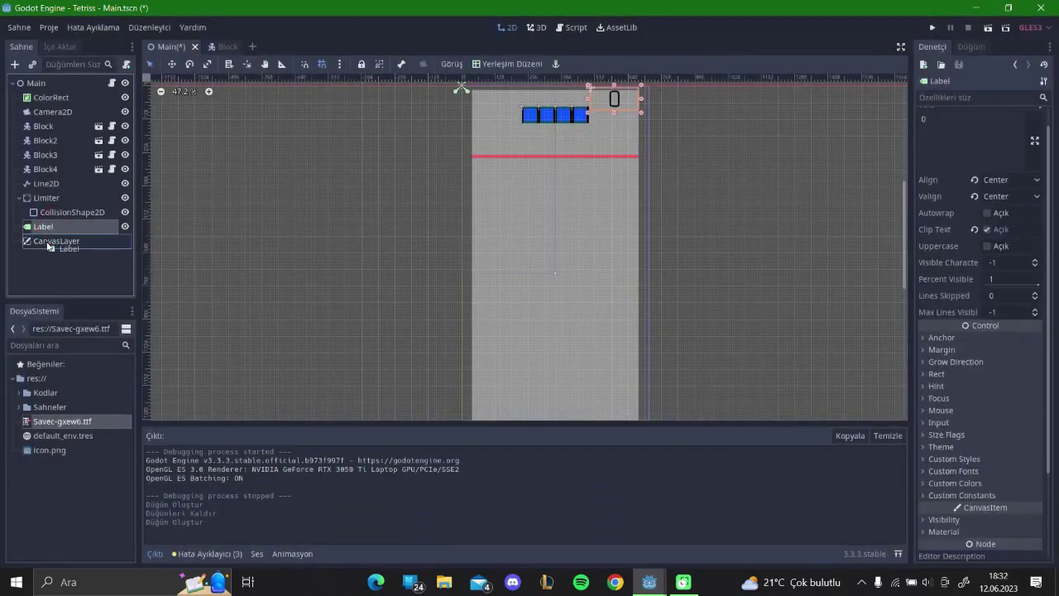
Step: Test-run the game, then select the Label node and open the Main script
key(F5)
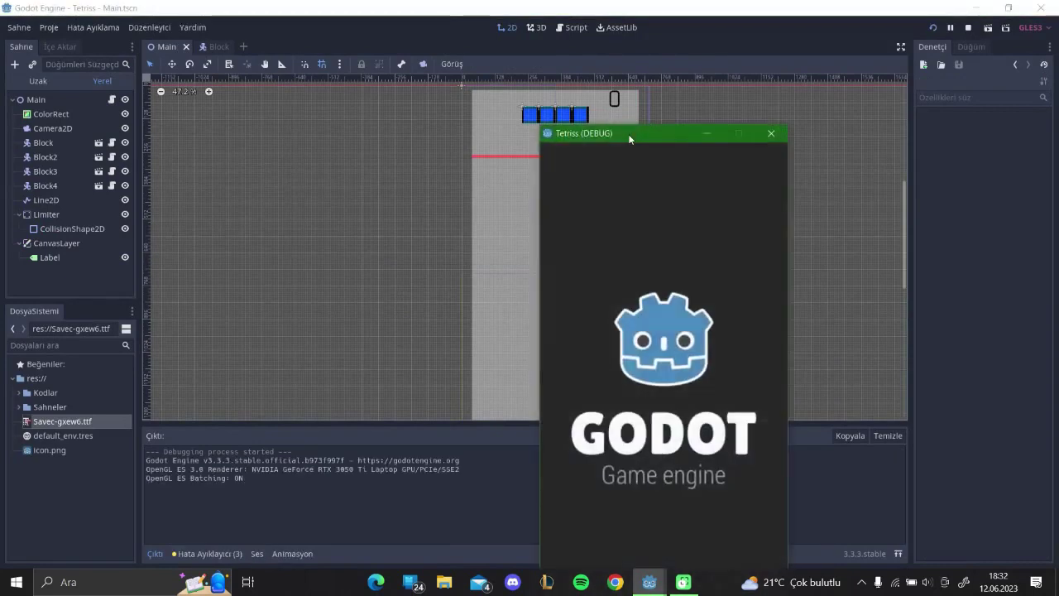
drag(629, 137, 595, 114)
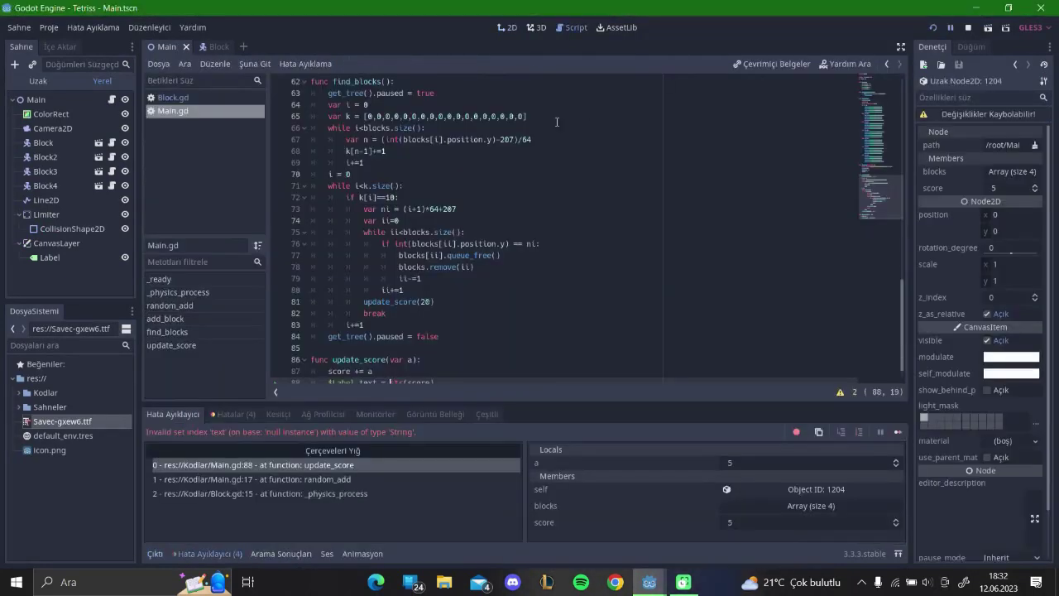
click(511, 27)
click(72, 256)
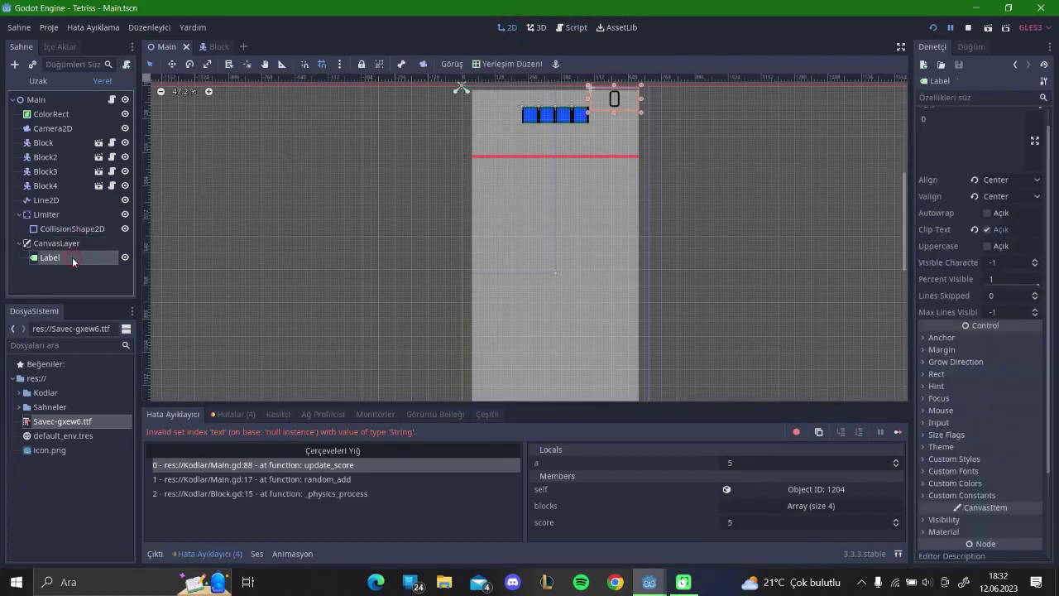
click(112, 100)
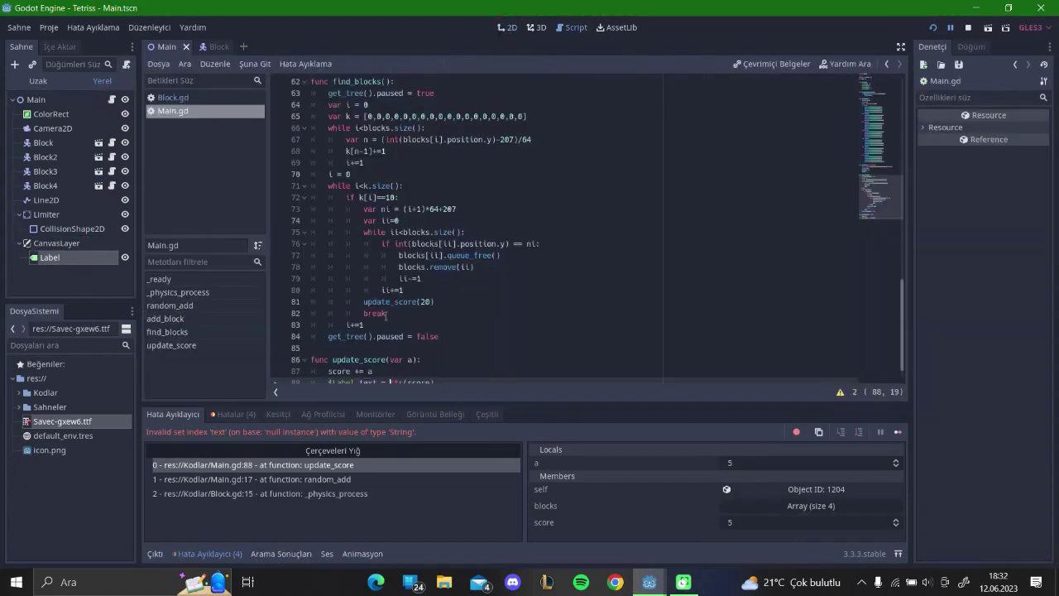
Step: Change line 88 to $CanvasLayer/Label.text = str(score), removing the duplicate 'Label', and run
scroll(386, 314, down, 1)
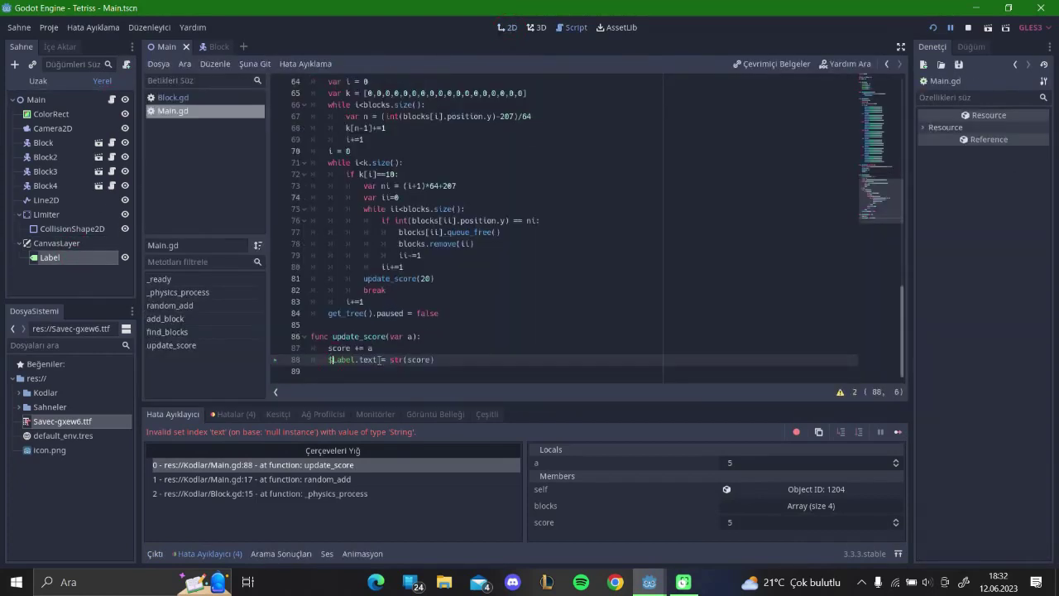
text(C)
key(Caps_Lock)
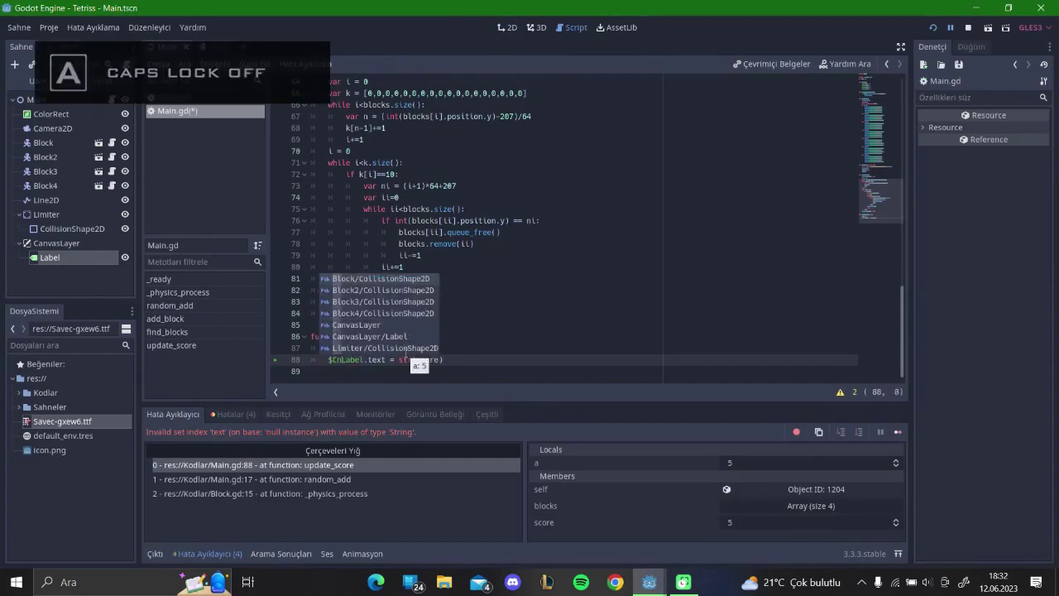
text(anva)
key(Return)
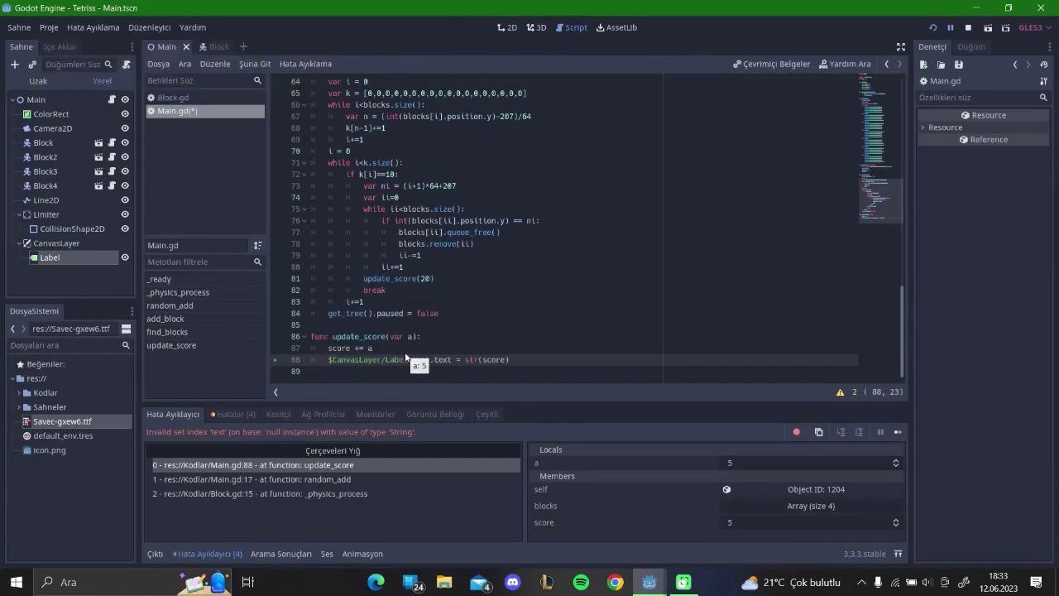
drag(428, 360, 406, 359)
key(BackSpace)
click(559, 318)
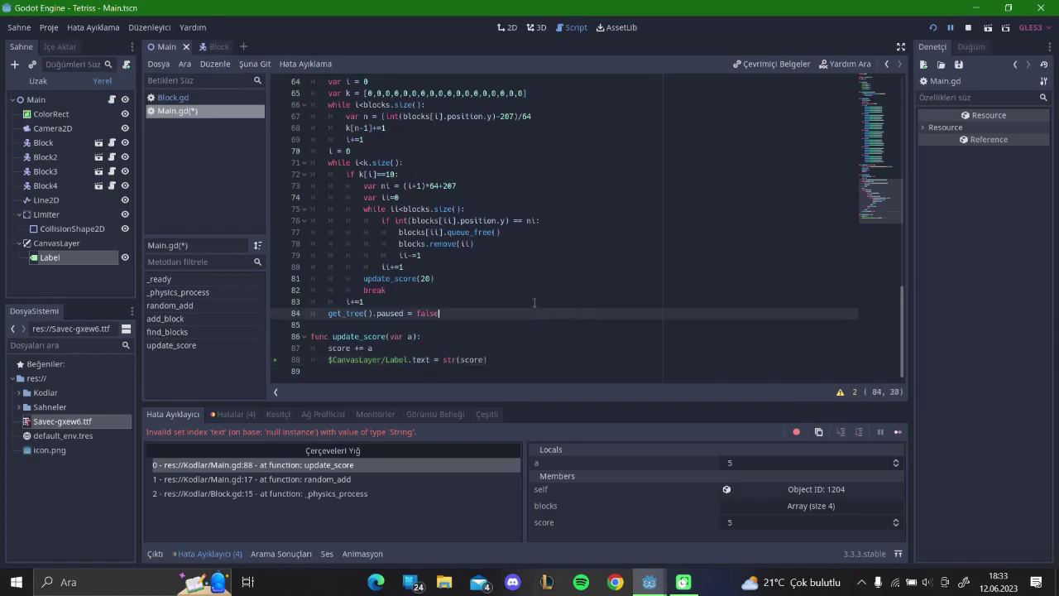
key(F5)
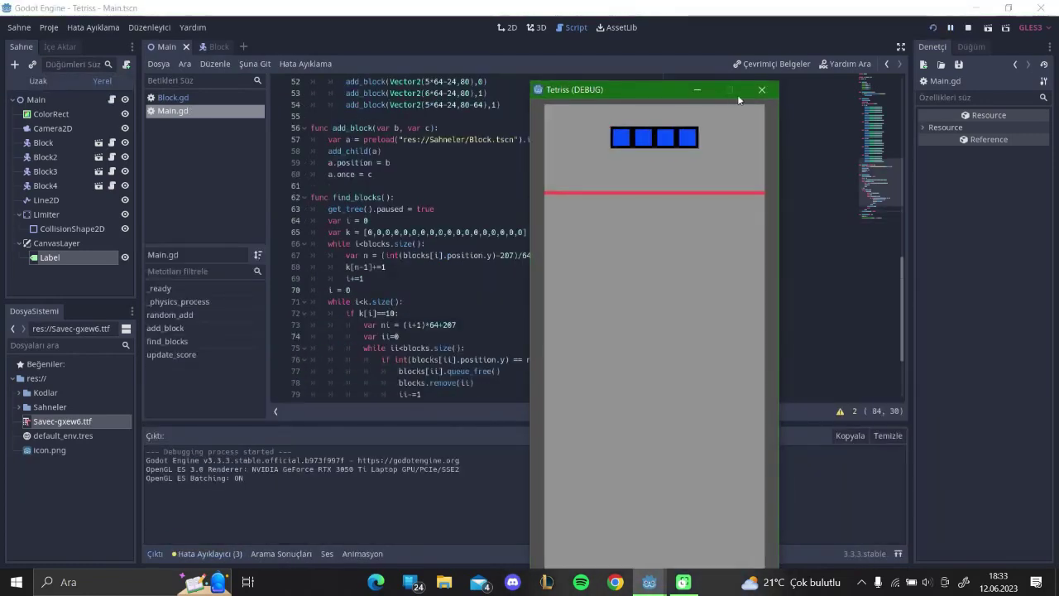
Step: Set the CanvasLayer's Layer value to 10 in the Inspector and run the game
click(56, 226)
click(64, 226)
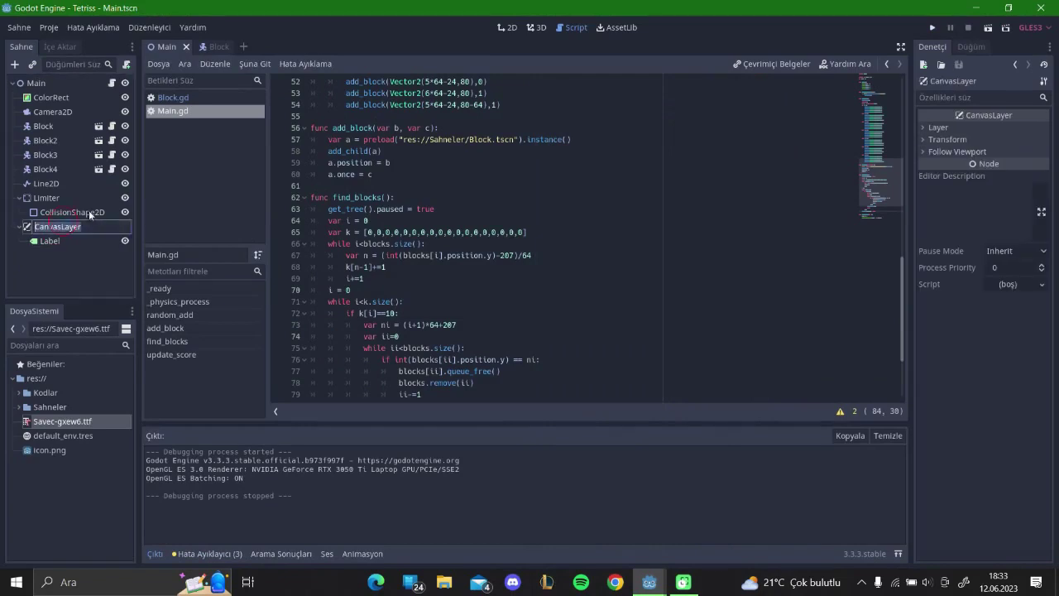
click(501, 29)
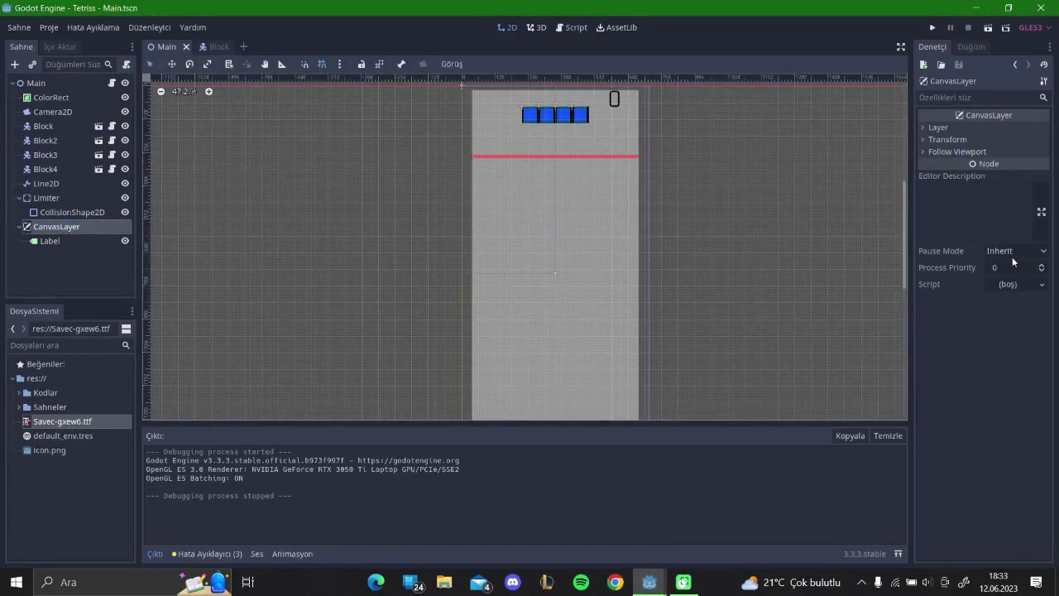
click(940, 129)
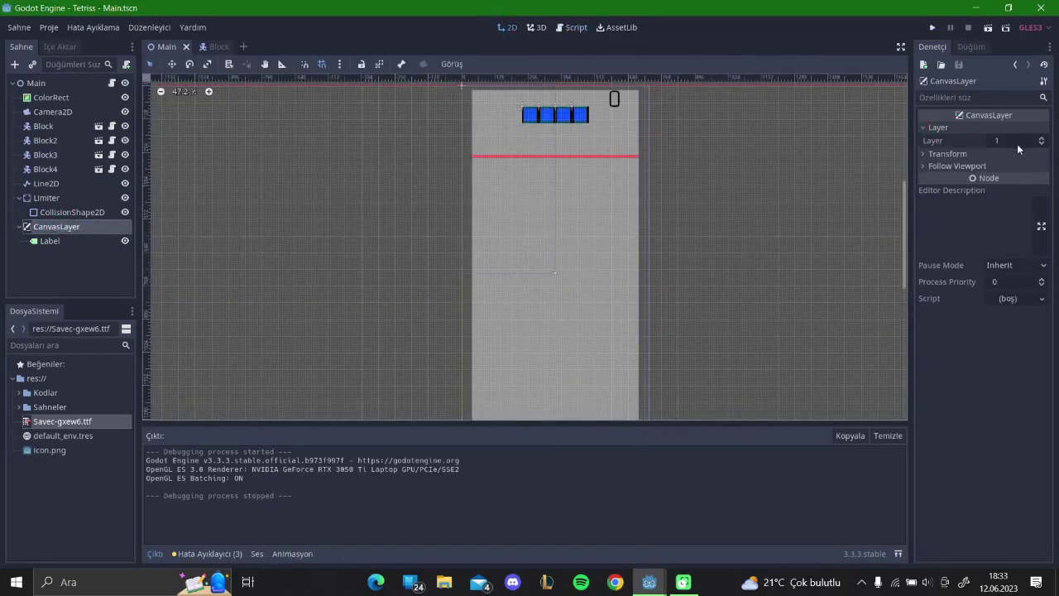
click(1018, 145)
text(0)
key(Return)
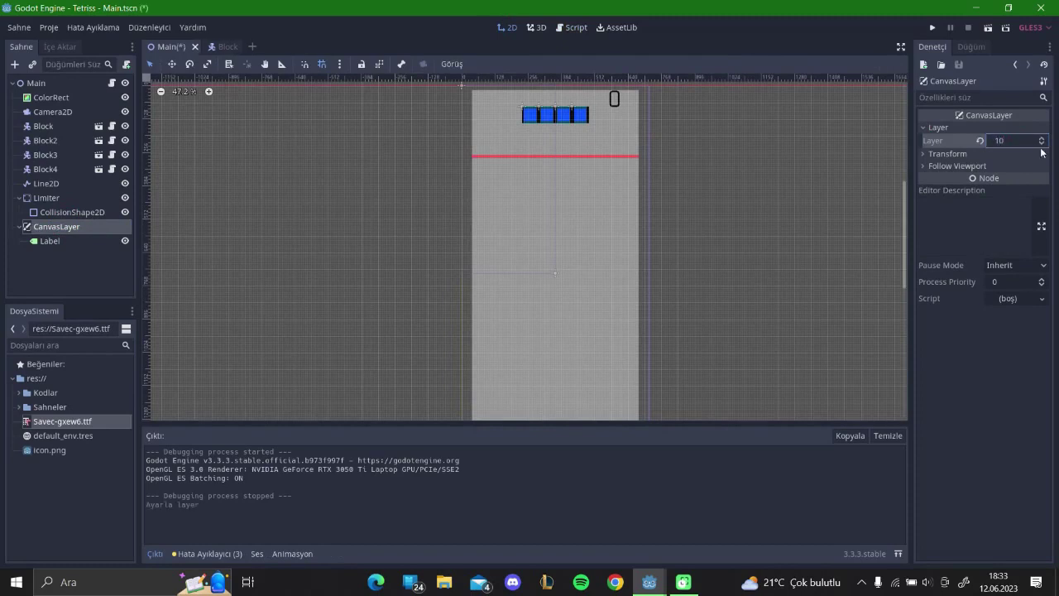
key(F5)
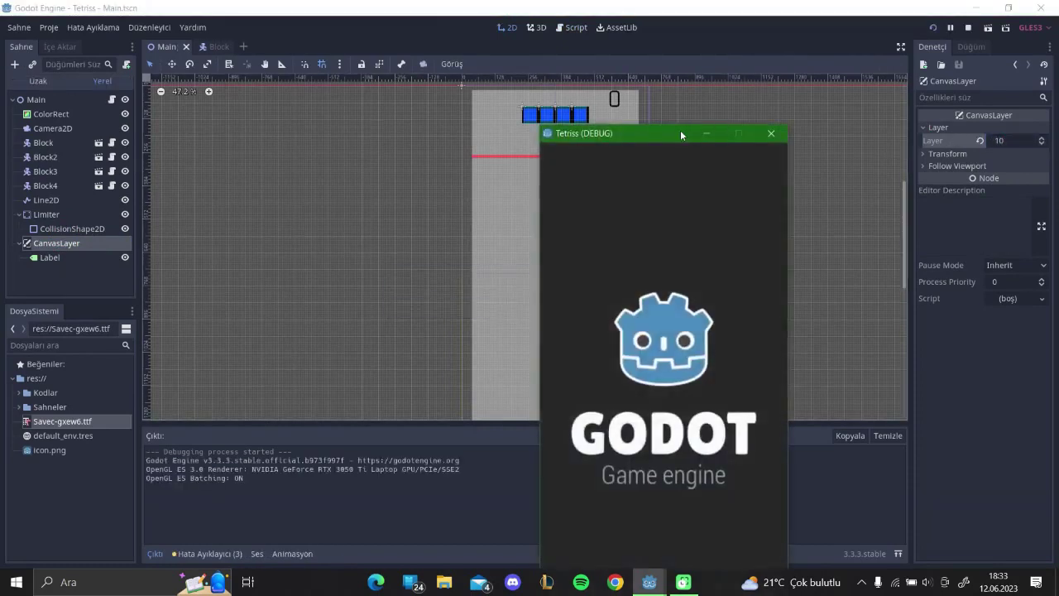
Step: Move CanvasLayer to the top of the tree under Main and test-run again
click(794, 120)
click(621, 94)
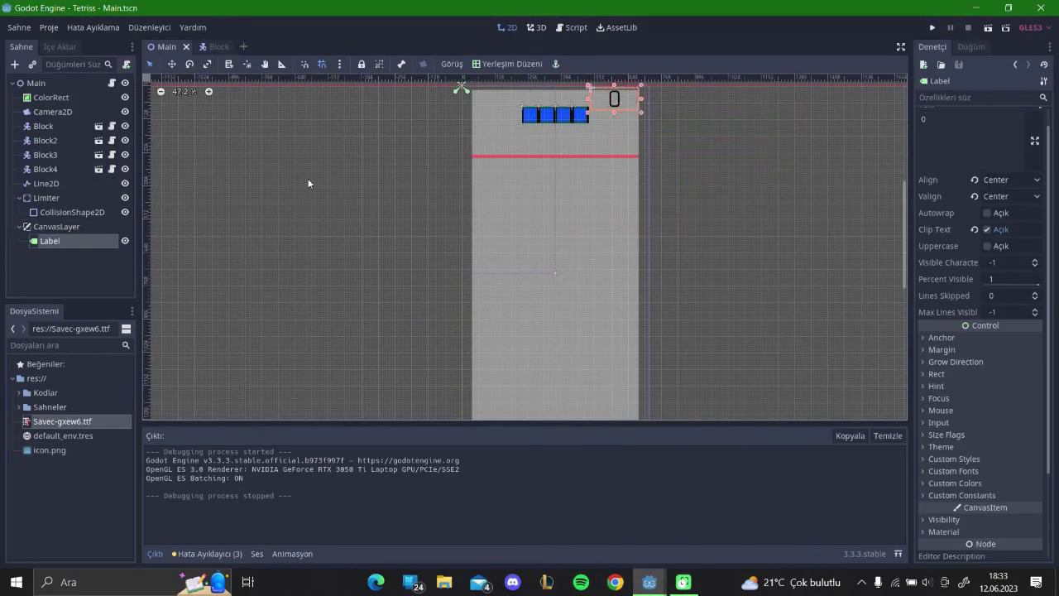
drag(75, 228, 56, 90)
key(F5)
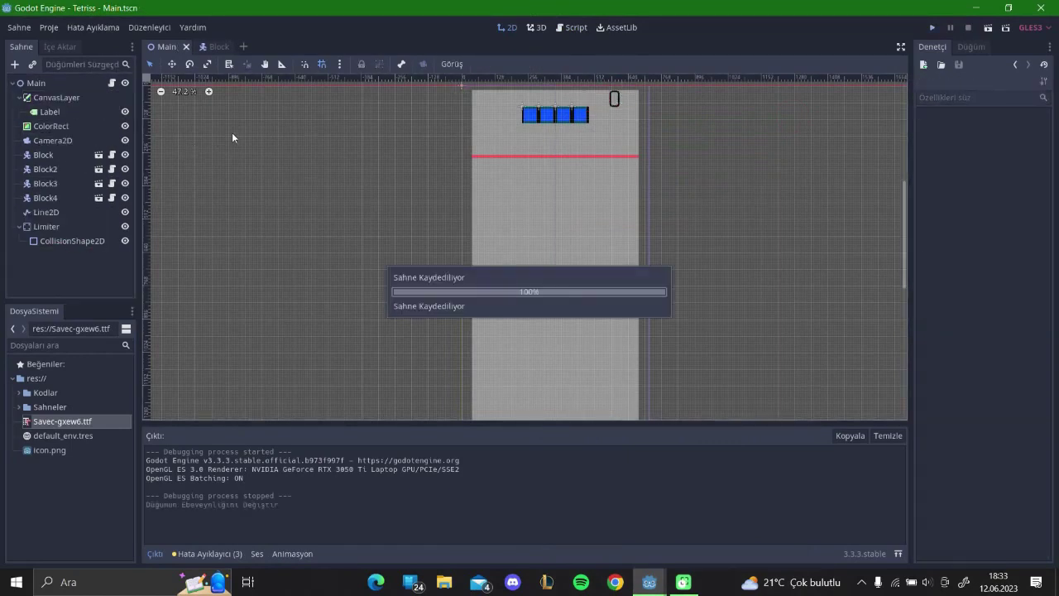
Step: Move CanvasLayer back between Line2D and Limiter and test-run the game once more
click(746, 122)
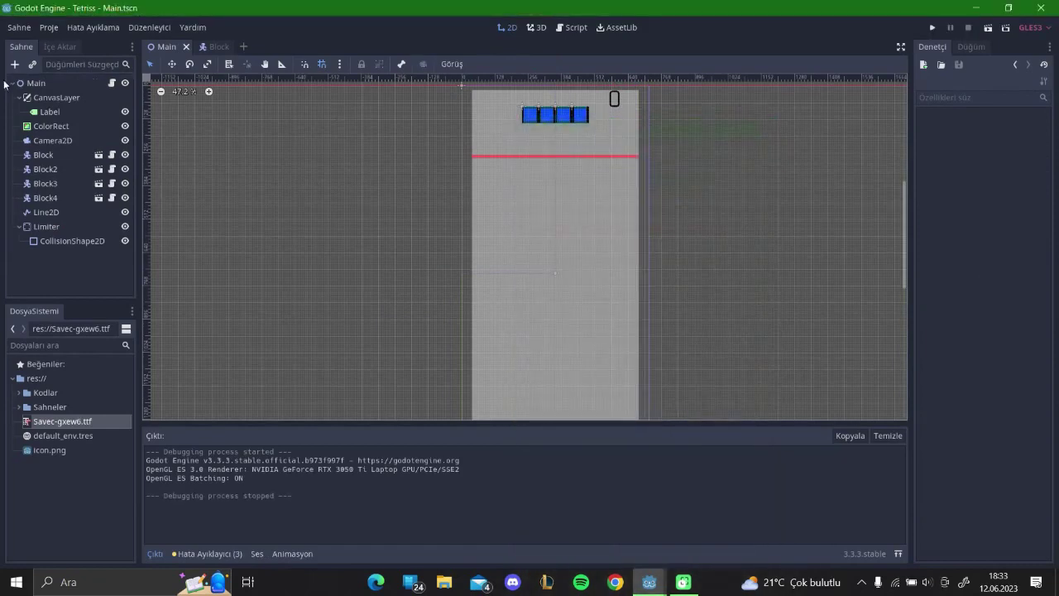
click(54, 98)
drag(56, 100, 29, 226)
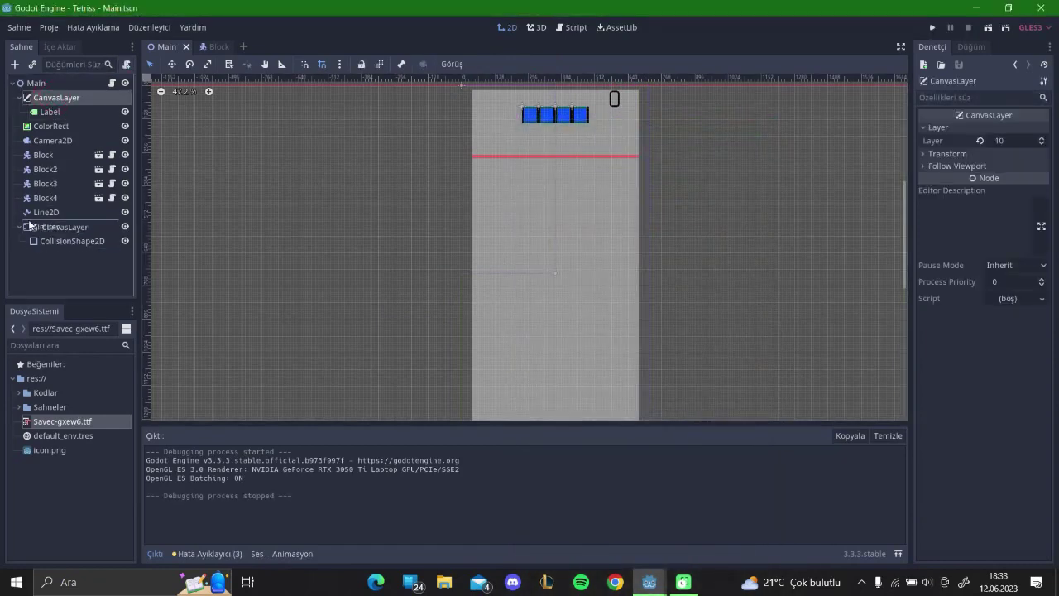
key(F5)
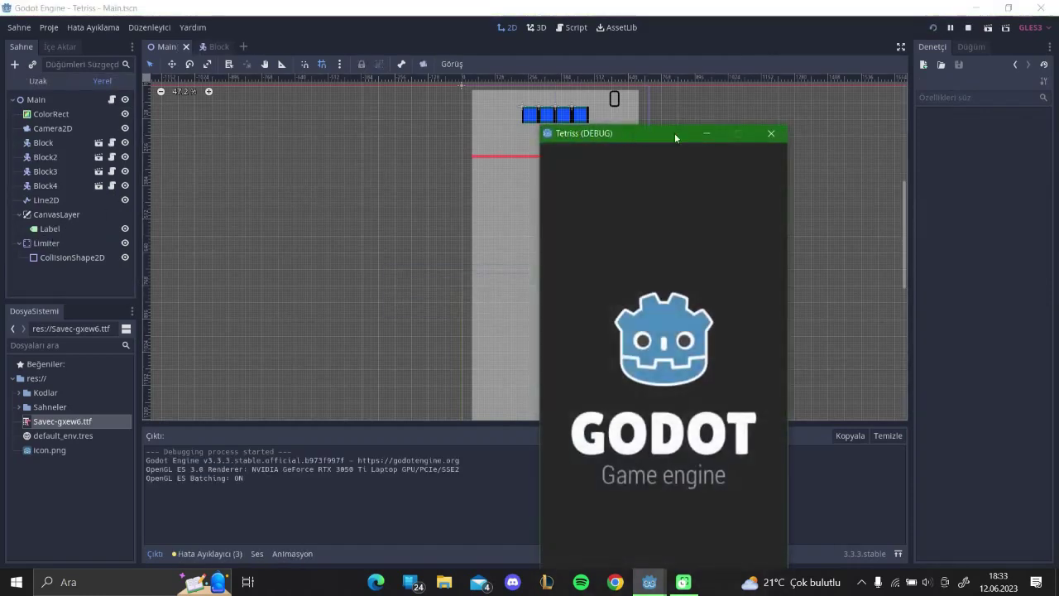
click(766, 133)
click(72, 200)
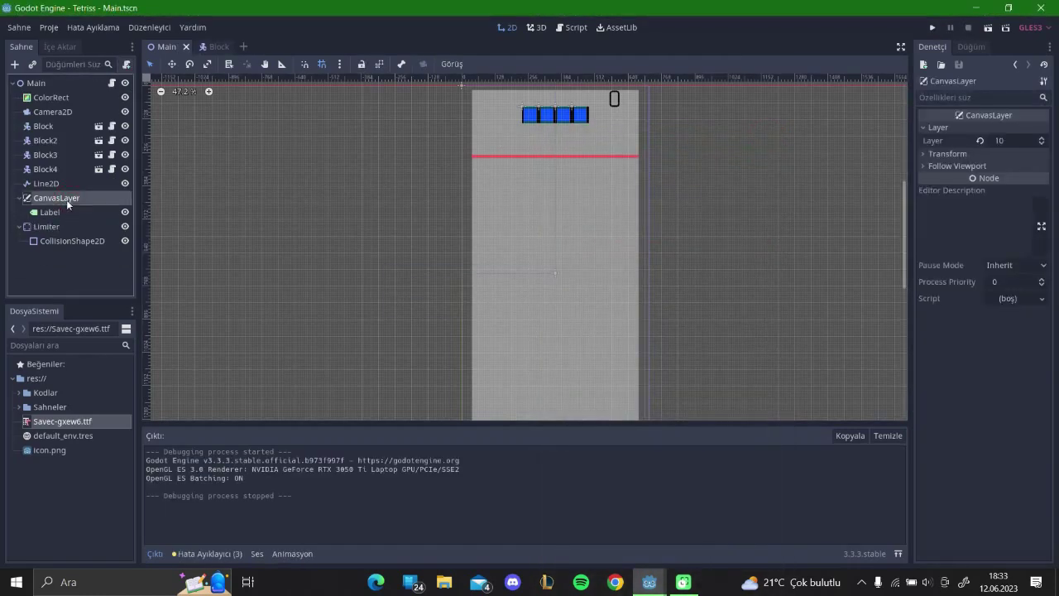
Step: Set the CanvasLayer's Layer to 0 and look through its Transform and Follow Viewport settings
click(1005, 141)
text(0)
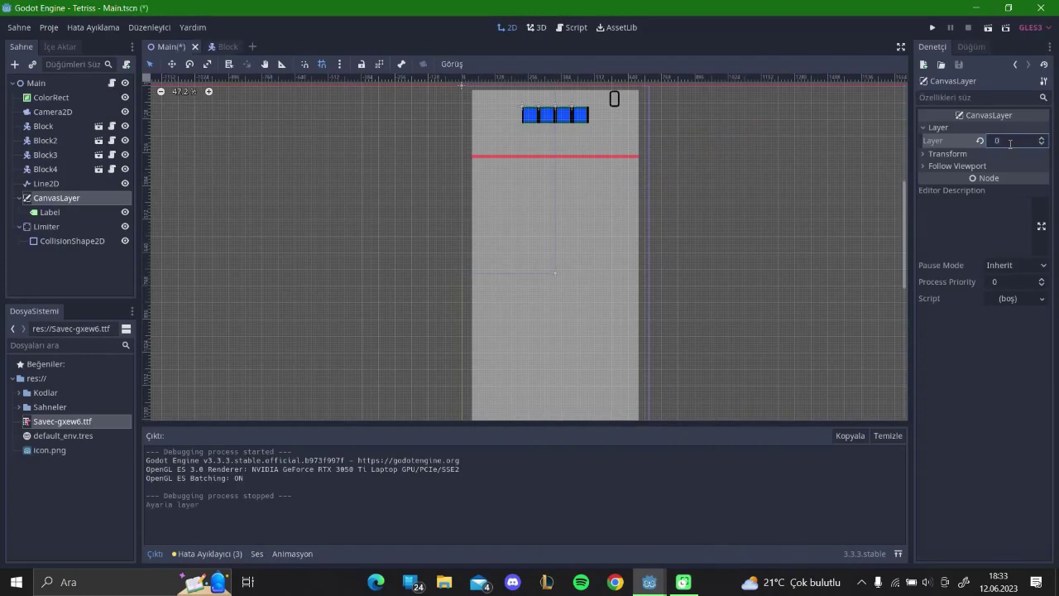
click(950, 129)
click(940, 141)
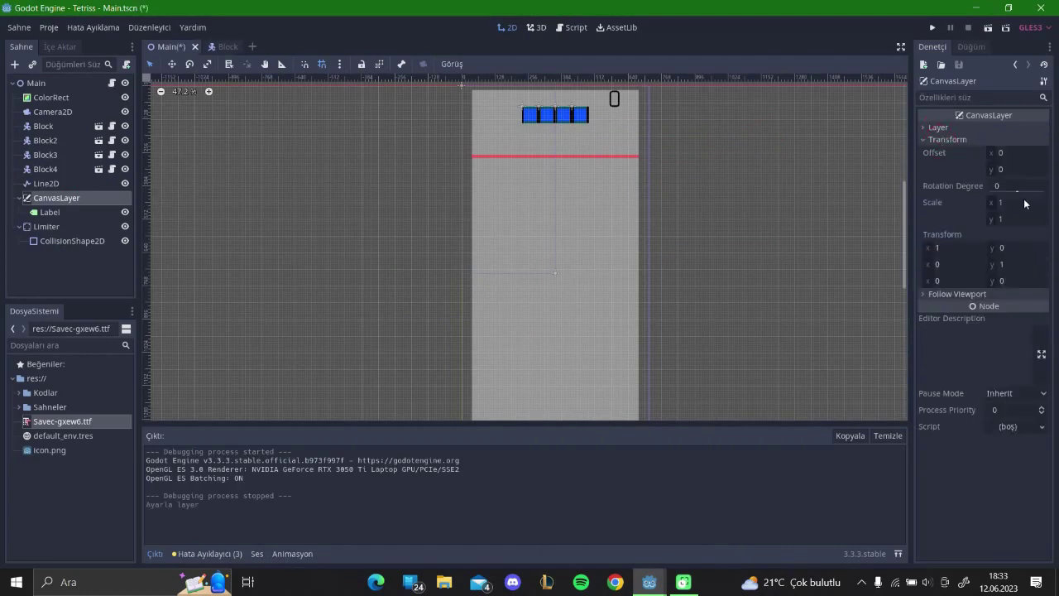
click(944, 139)
click(941, 152)
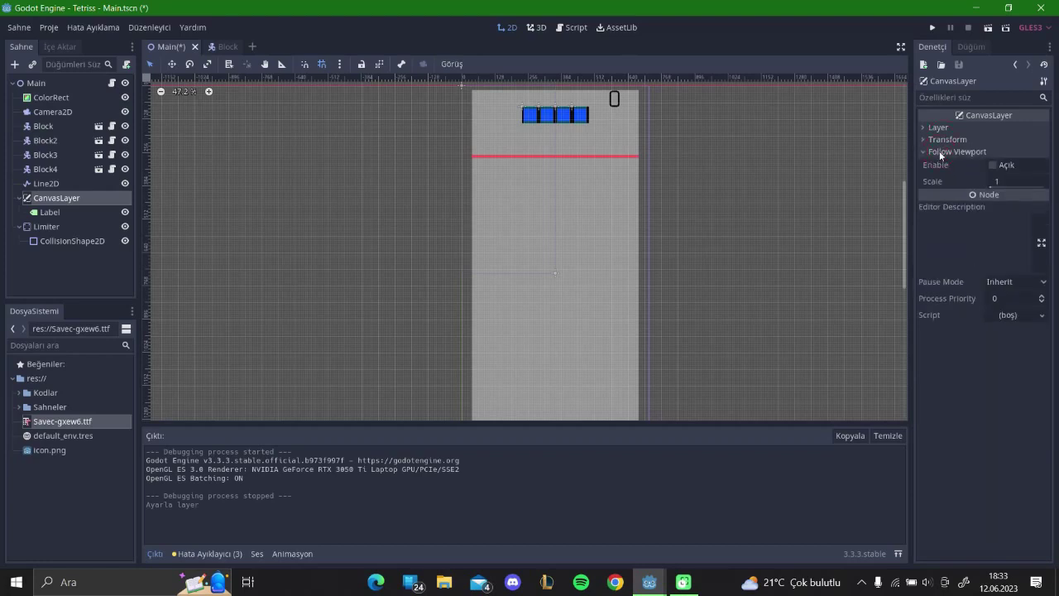
Step: Move the ColorRect background inside the CanvasLayer and test-run the game
drag(74, 96, 75, 213)
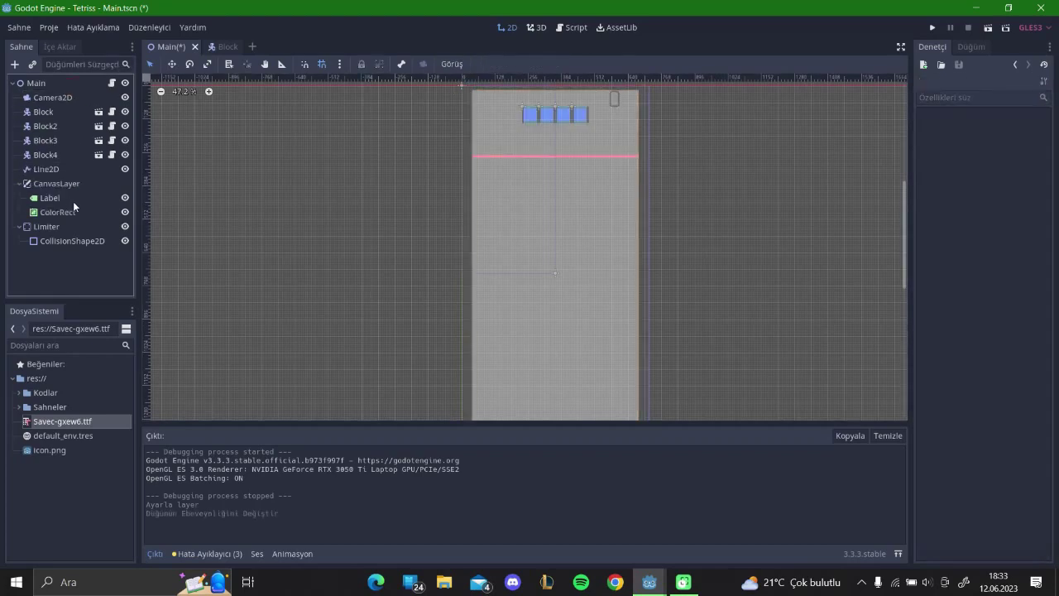
key(F5)
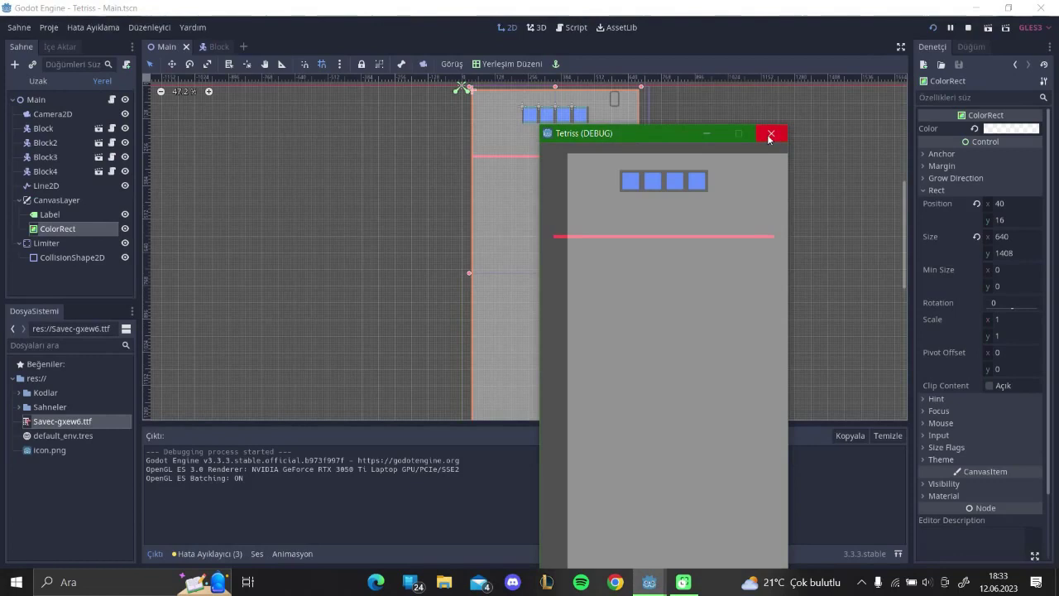
click(769, 134)
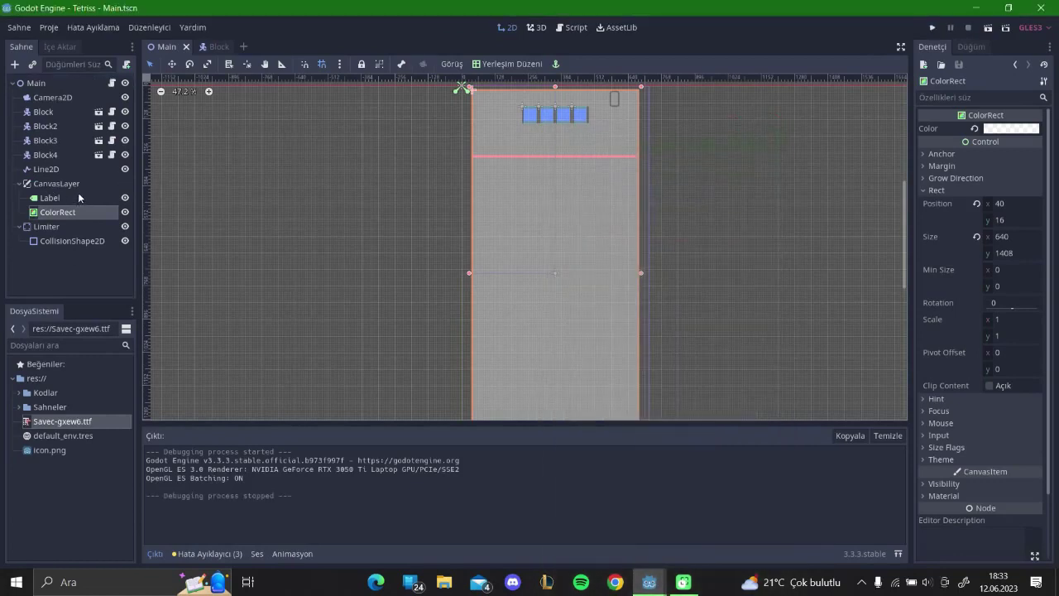
Step: Undo the ColorRect reparent, move Label under Main, and delete the empty CanvasLayer
key(ctrl+z)
click(65, 203)
drag(50, 212, 62, 190)
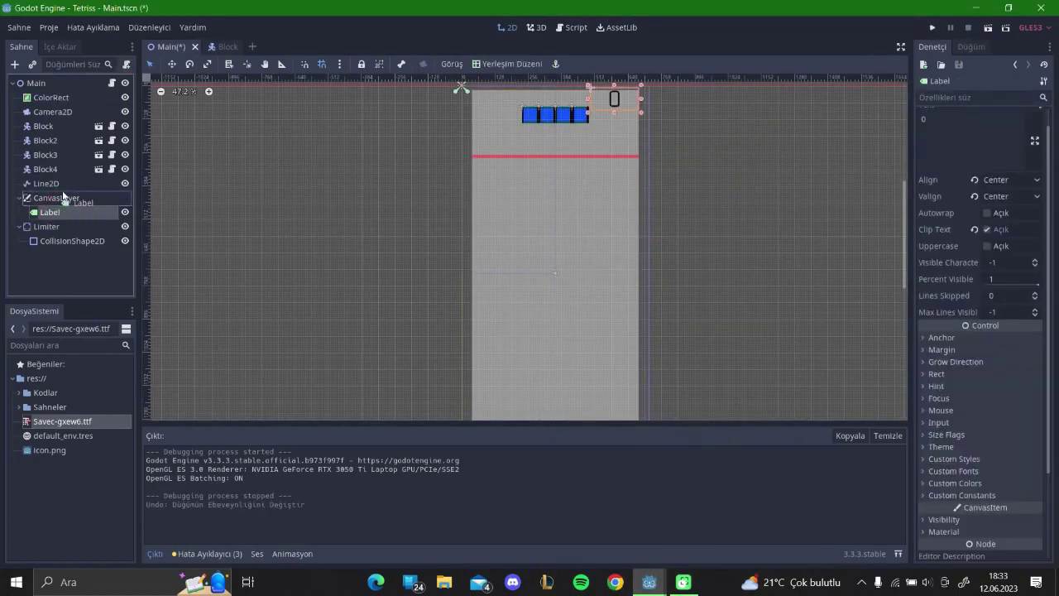
click(60, 215)
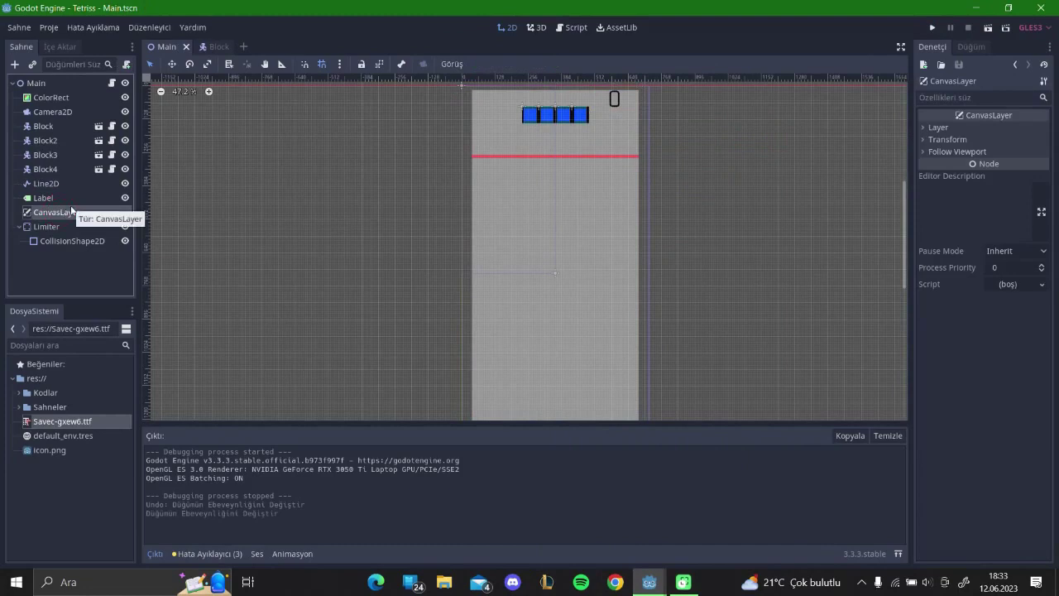
key(Delete)
key(Return)
Step: Check the Label's Visibility and Material settings in the Inspector
click(81, 203)
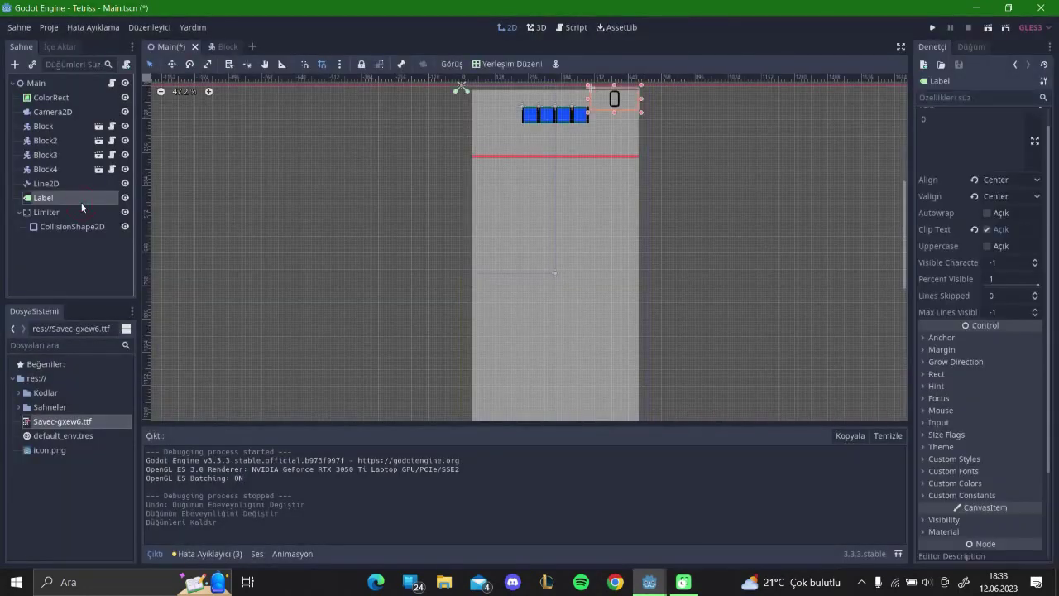
scroll(1008, 302, down, 3)
click(953, 406)
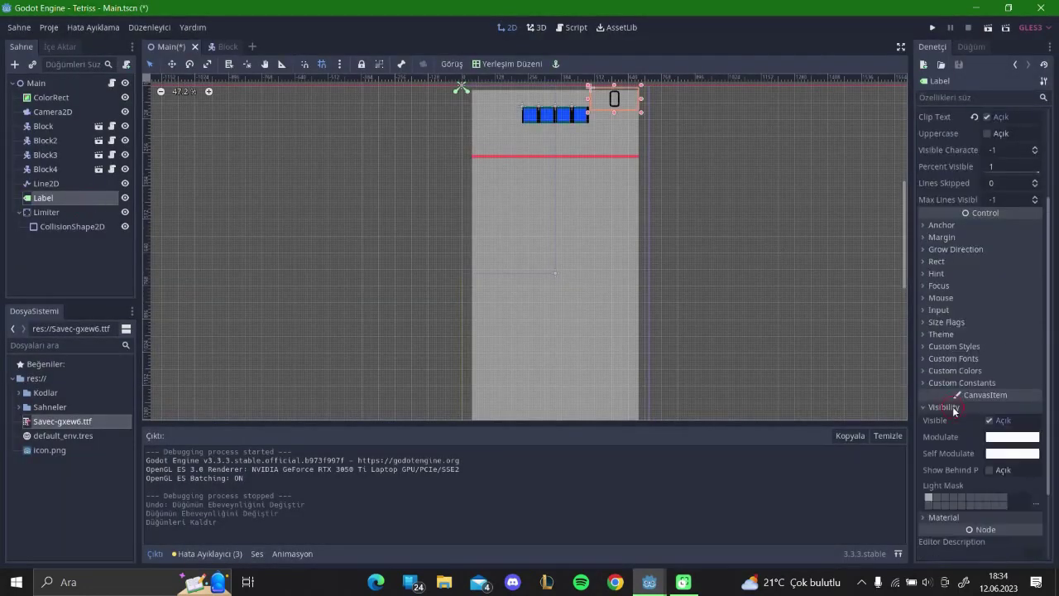
click(952, 407)
click(951, 420)
click(948, 420)
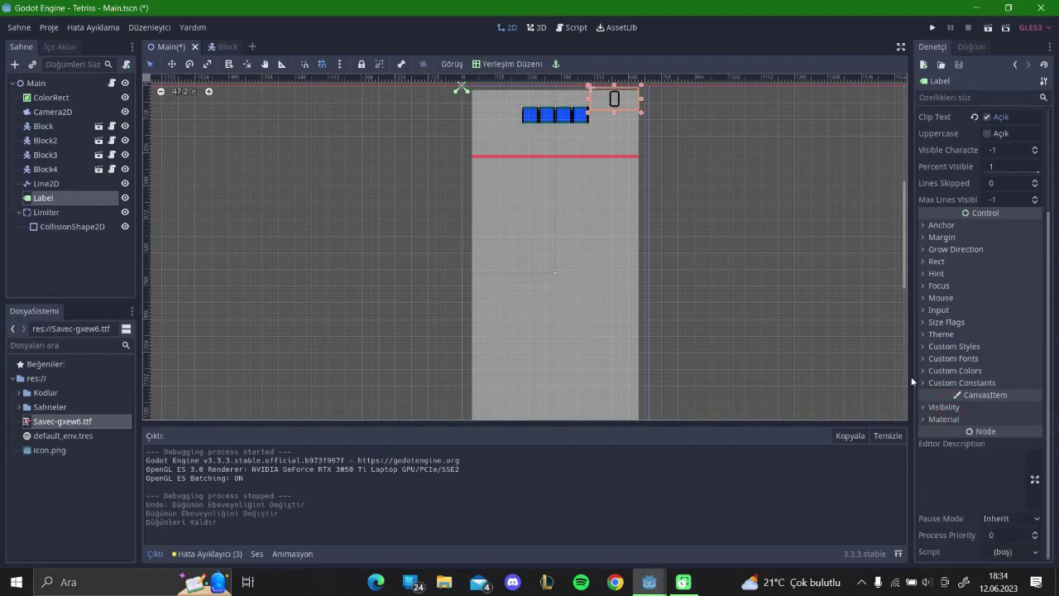
click(50, 127)
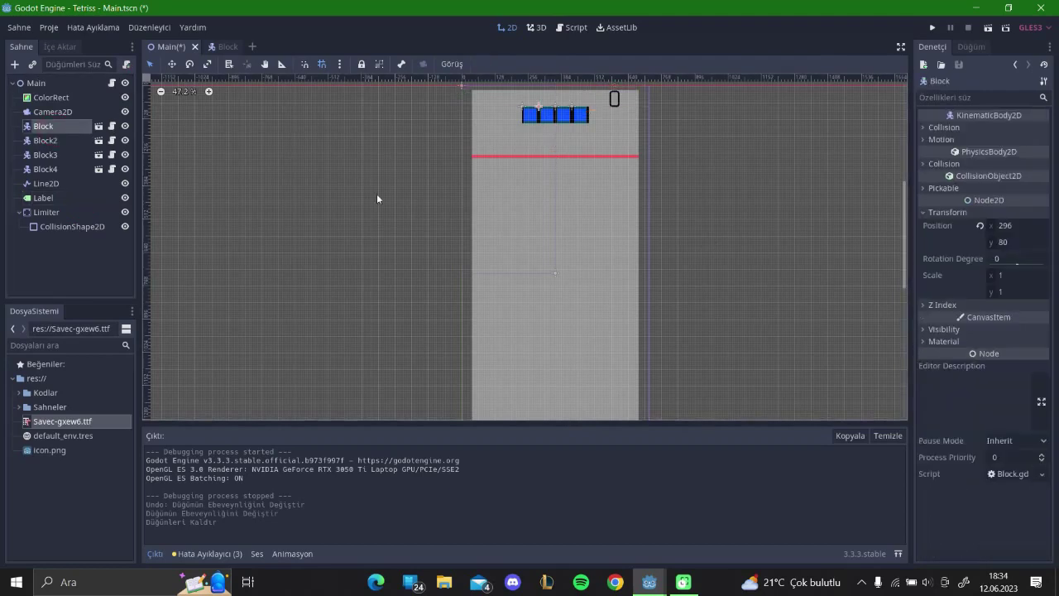
Step: Try a Z Index of -1 on a Block instance, then undo it
click(942, 305)
click(1011, 319)
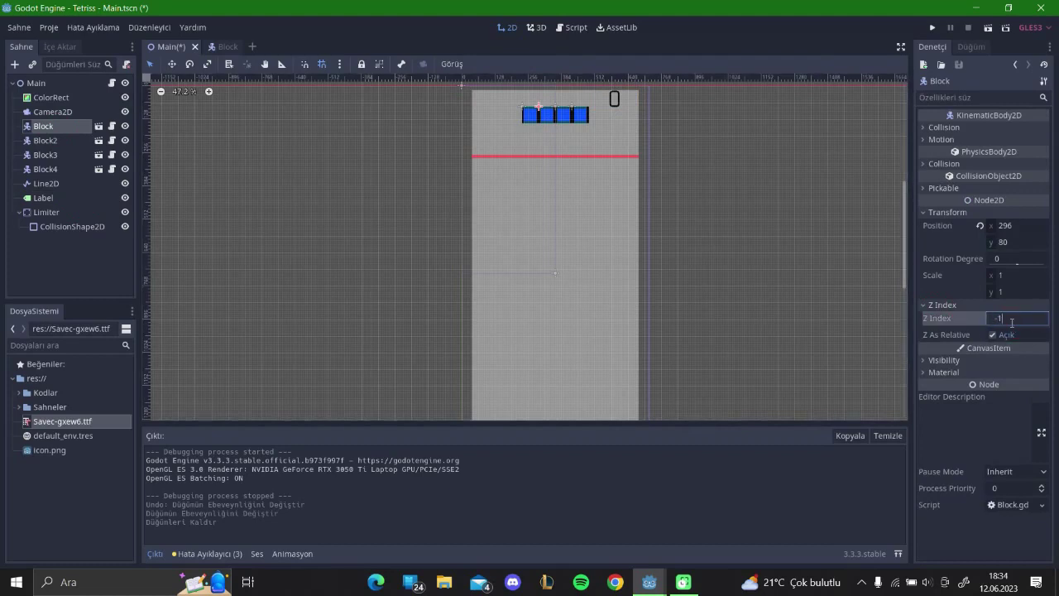
key(Return)
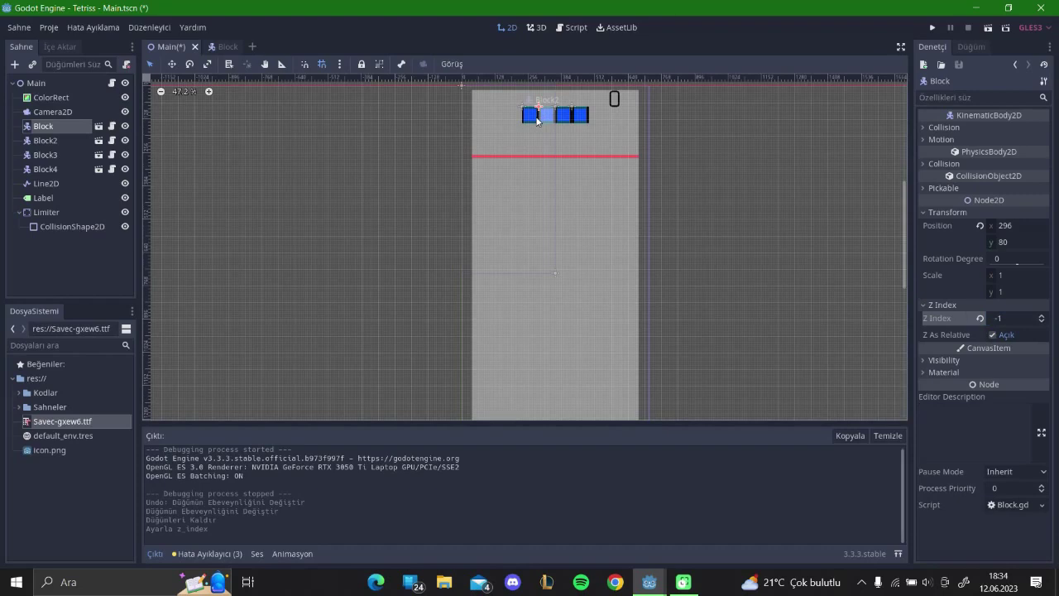
key(ctrl+z)
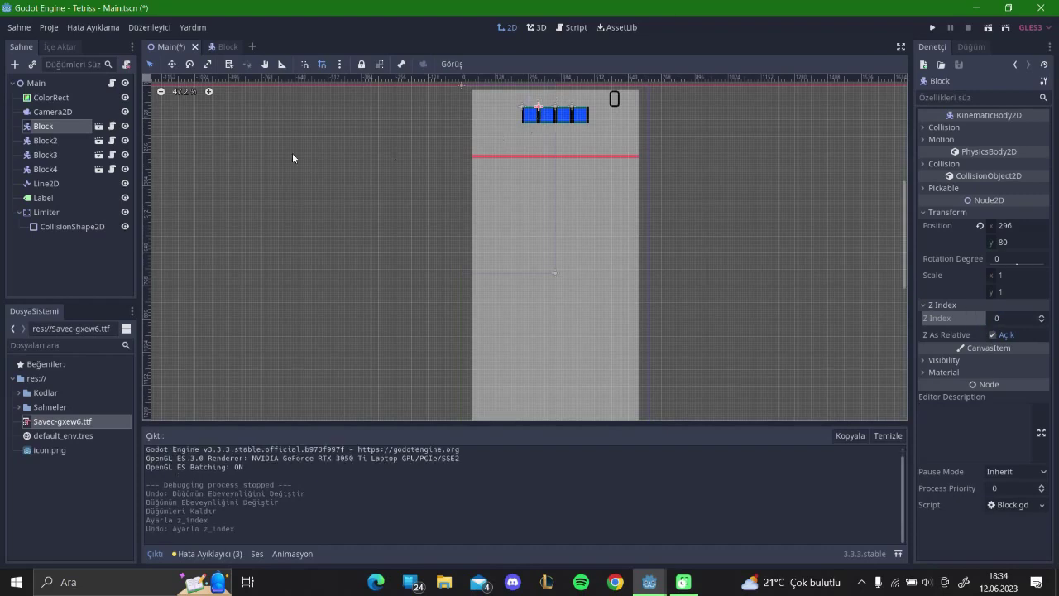
Step: In Block.tscn, set the root Block node's Z Index to -1 and return to Main
click(222, 46)
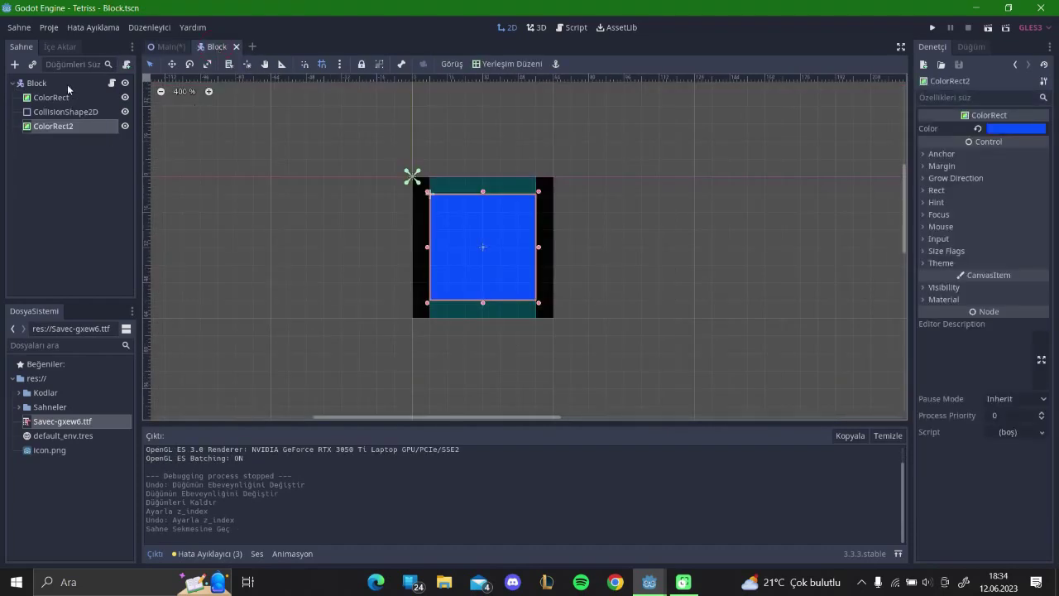
click(67, 85)
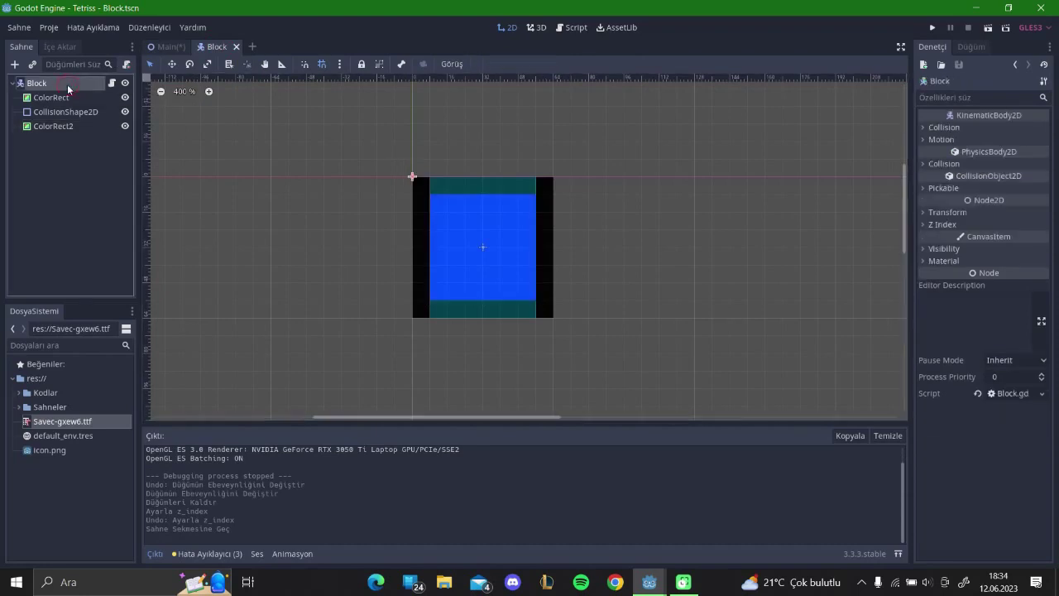
click(942, 224)
click(996, 239)
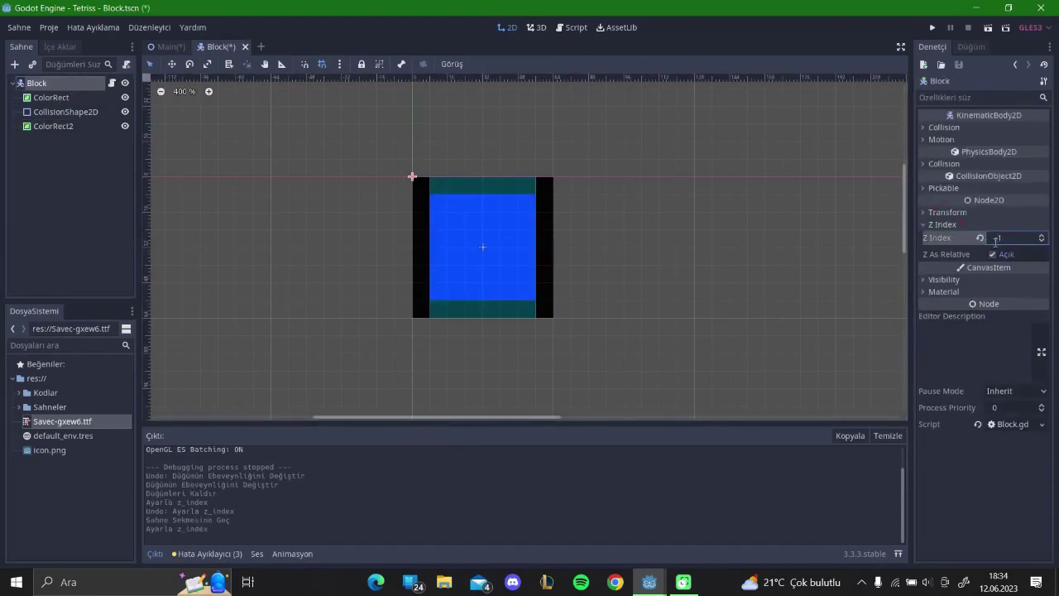
click(166, 46)
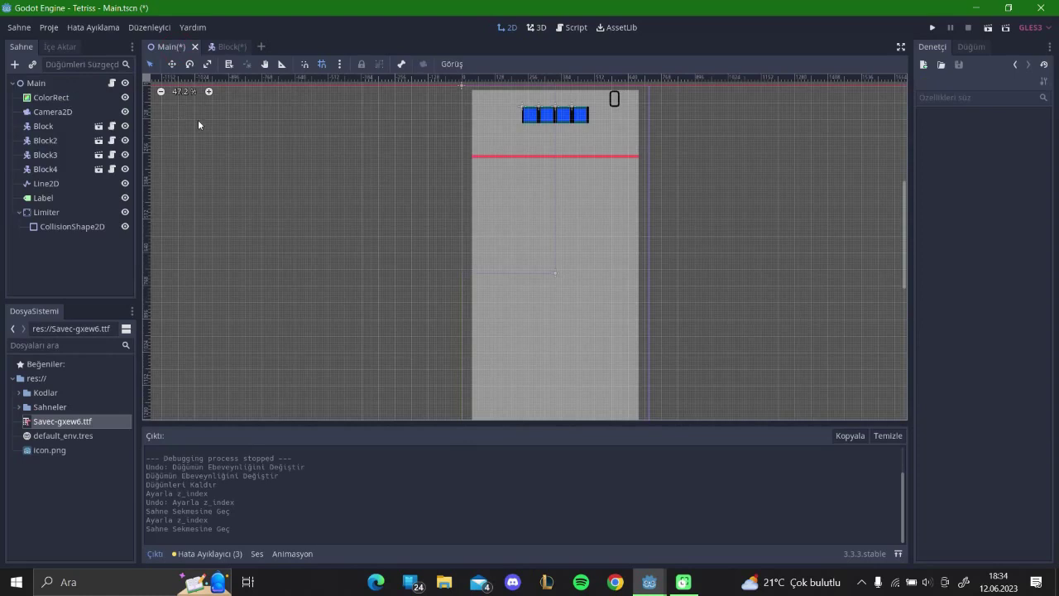
Step: Save and test-run the game, close its window, and select the ColorRect
key(F5)
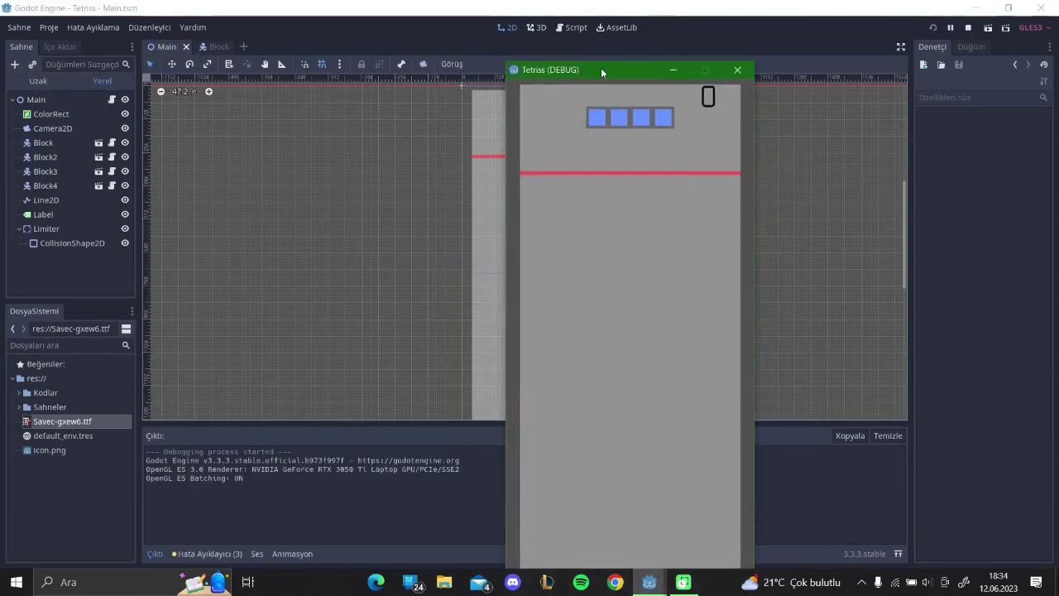
click(737, 69)
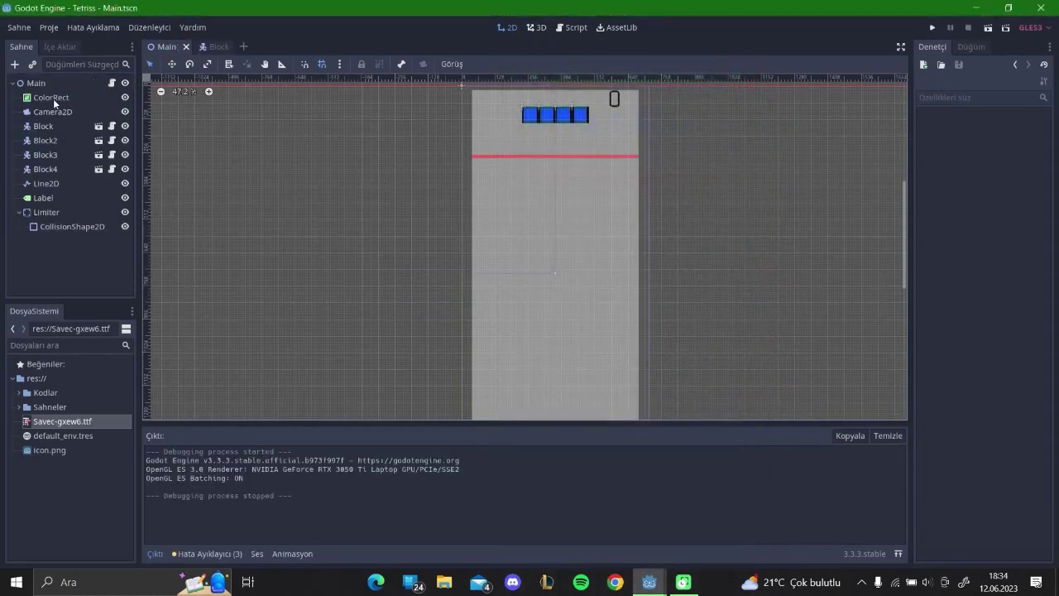
click(54, 101)
Step: Look through the ColorRect's Size Flags, Input, Mouse and Hint sections, then open the Block scene
scroll(1007, 405, down, 3)
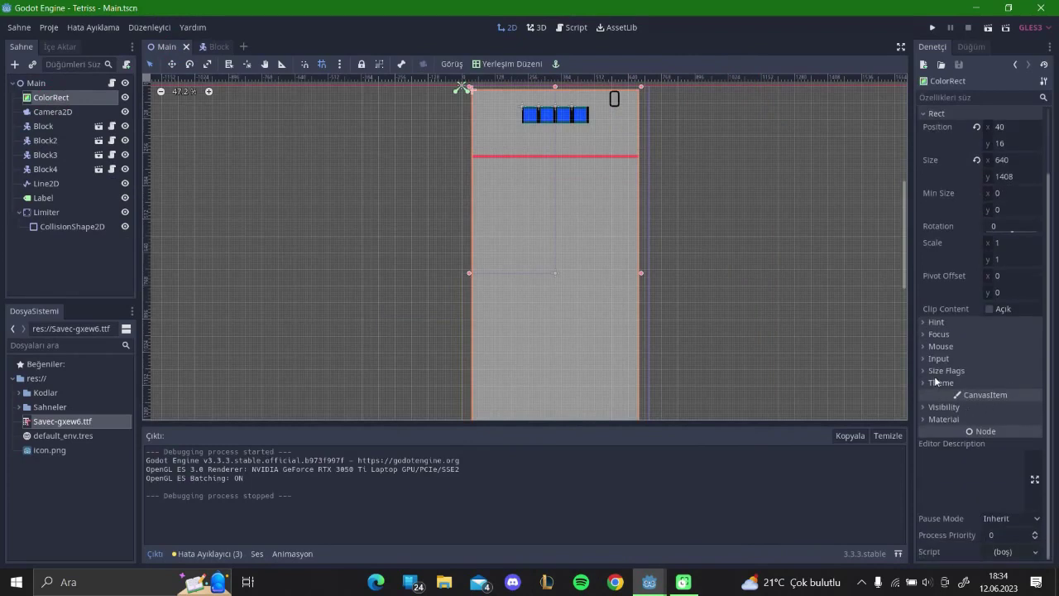
click(945, 372)
click(945, 374)
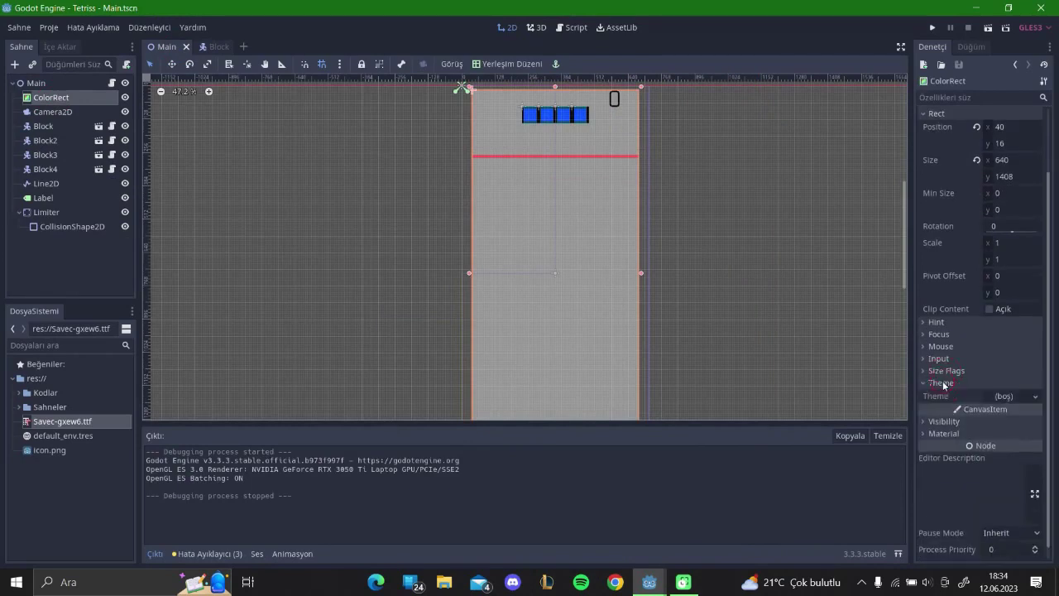
click(941, 359)
click(941, 359)
click(939, 346)
click(938, 345)
click(934, 328)
click(933, 328)
click(930, 323)
click(929, 321)
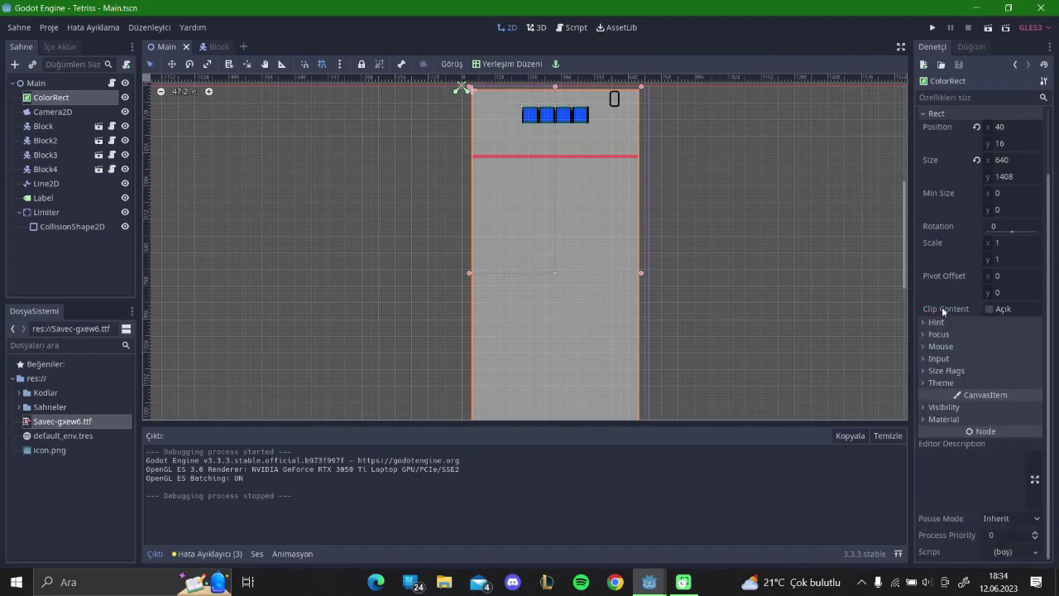
scroll(947, 294, up, 2)
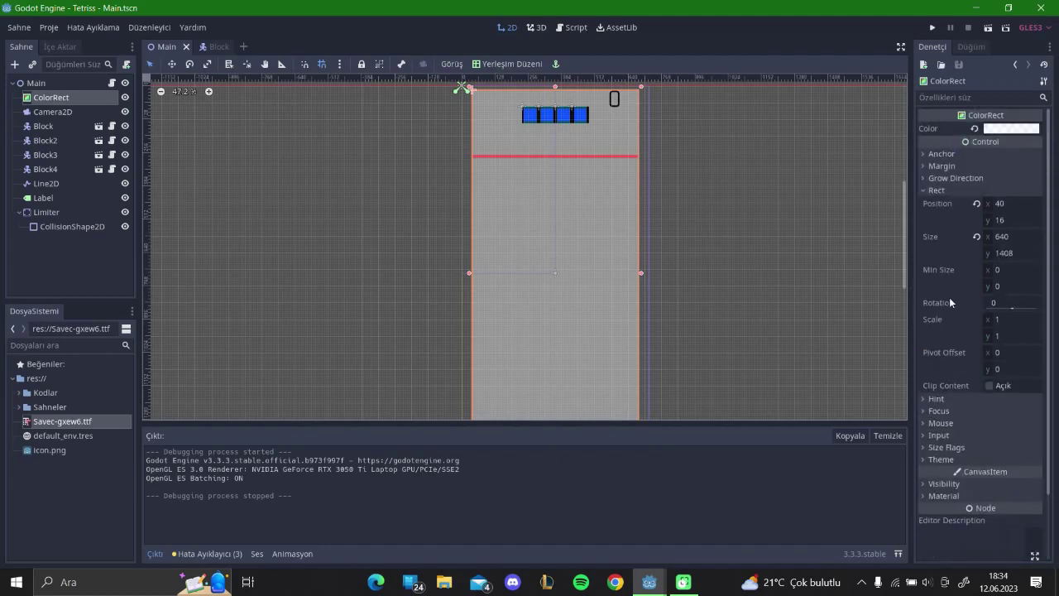
click(935, 190)
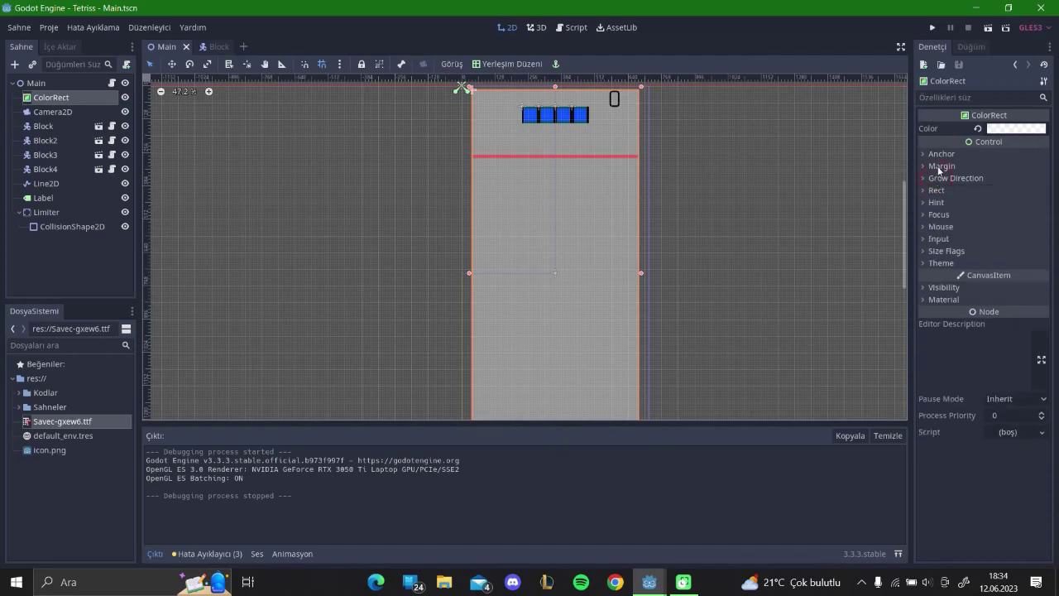
click(216, 48)
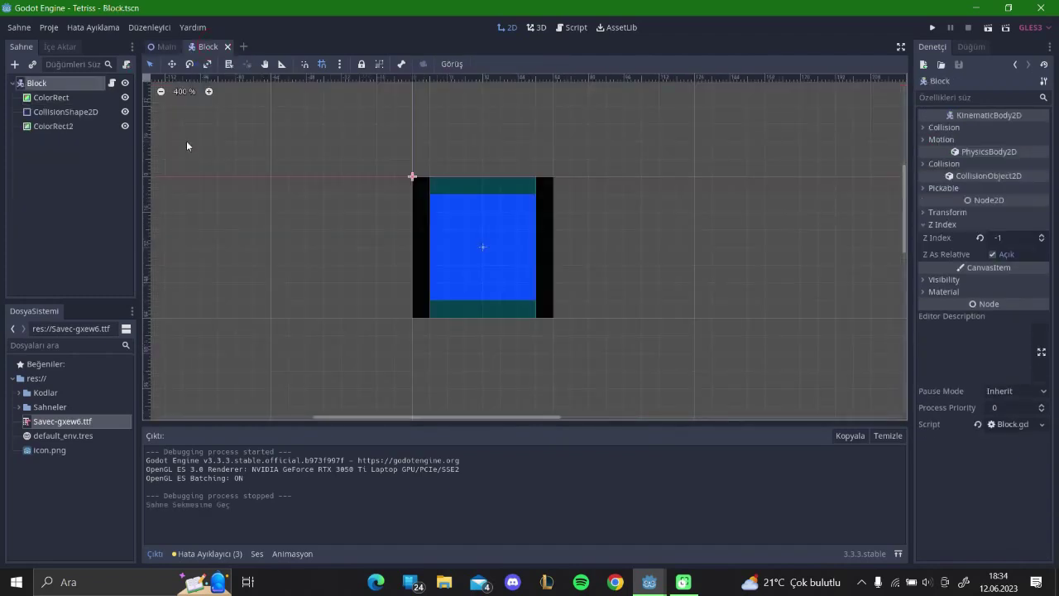
Step: Set the Block root node's Z Index back to 0
key(ctrl+z)
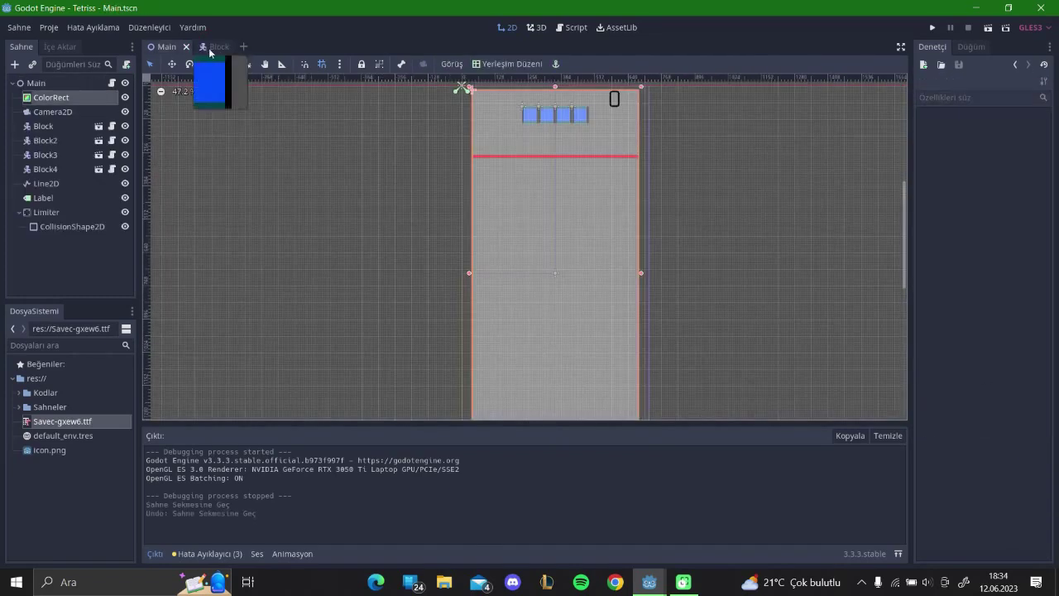
click(217, 47)
scroll(1010, 240, down, 3)
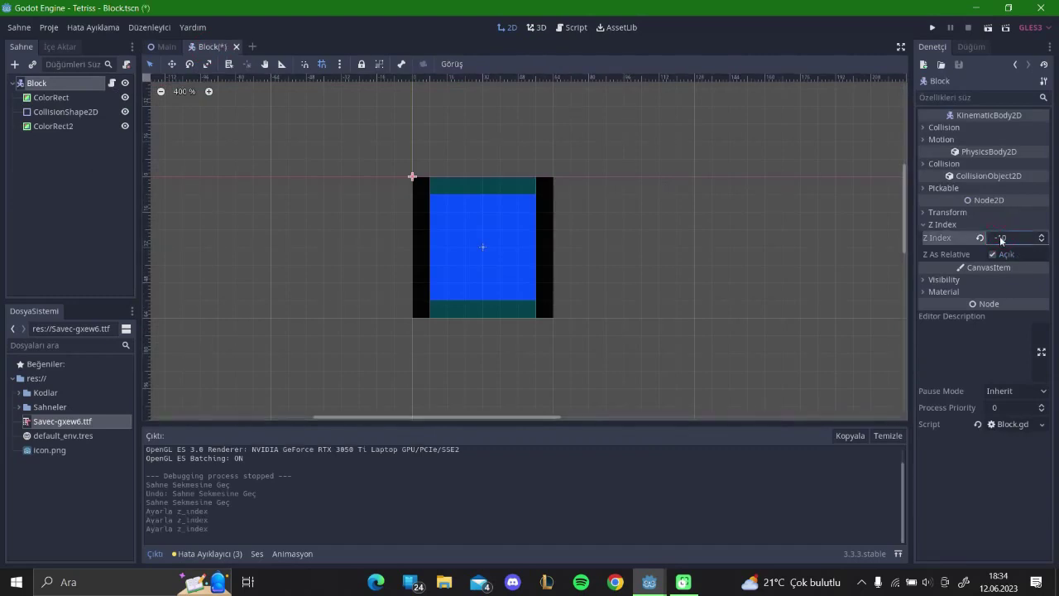
key(BackSpace)
key(BackSpace)
key(Return)
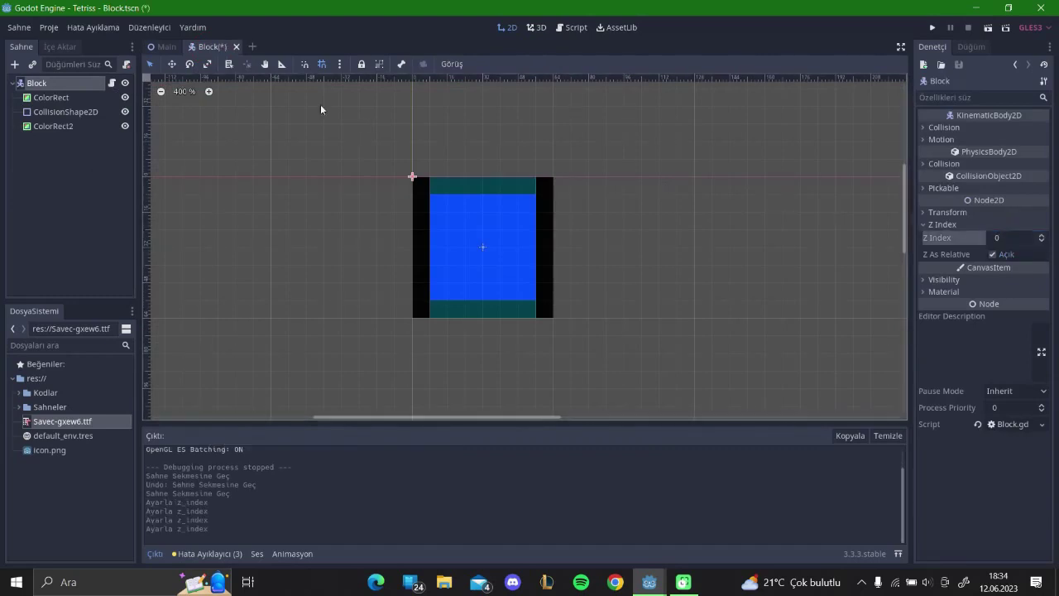
Step: In the Main scene, move Label to the top under Main and run the game
click(166, 46)
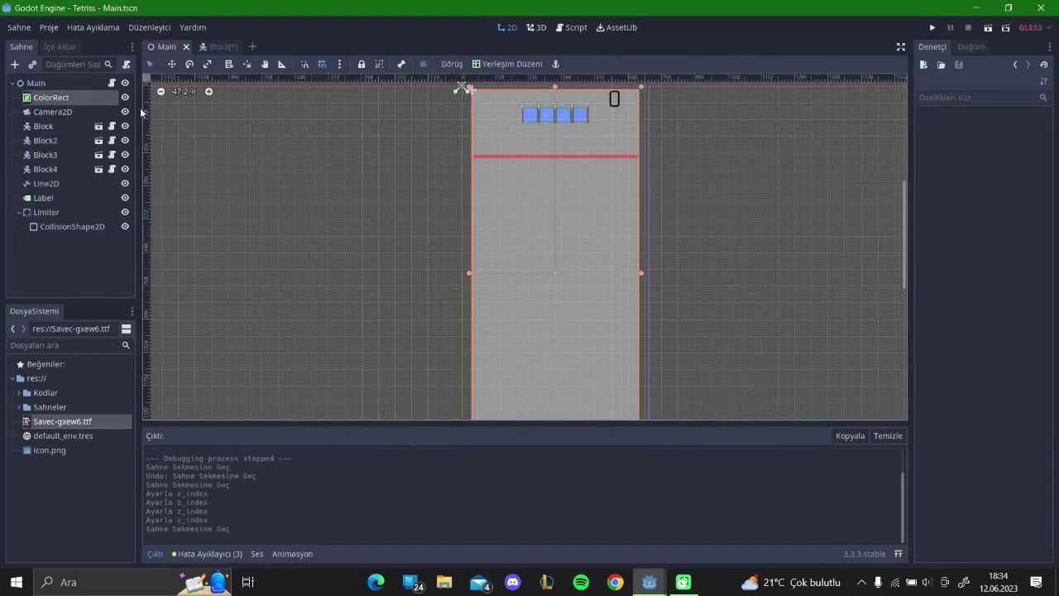
click(300, 147)
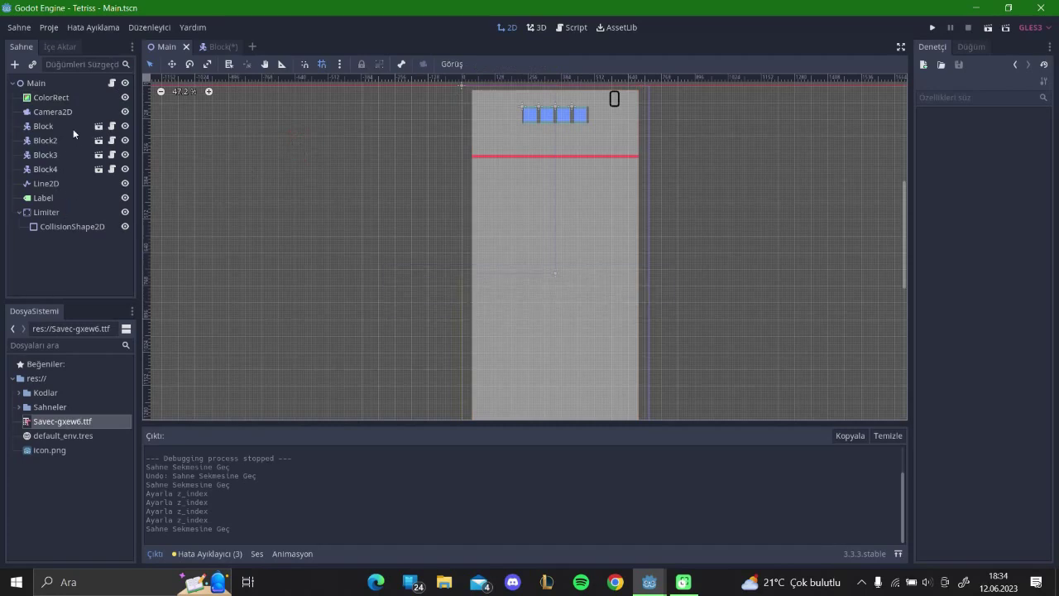
click(51, 98)
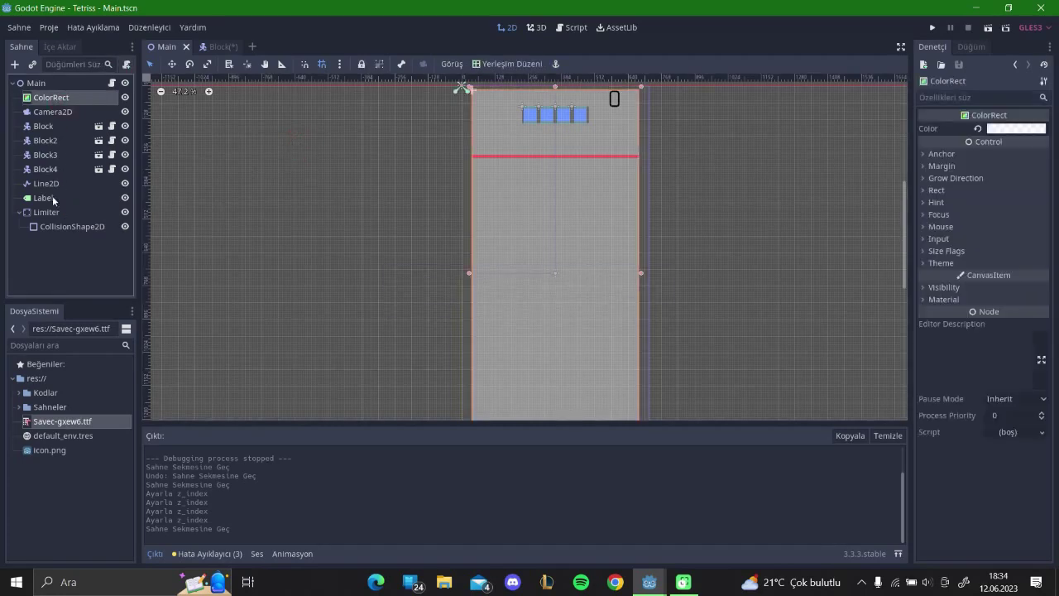
drag(40, 198, 48, 93)
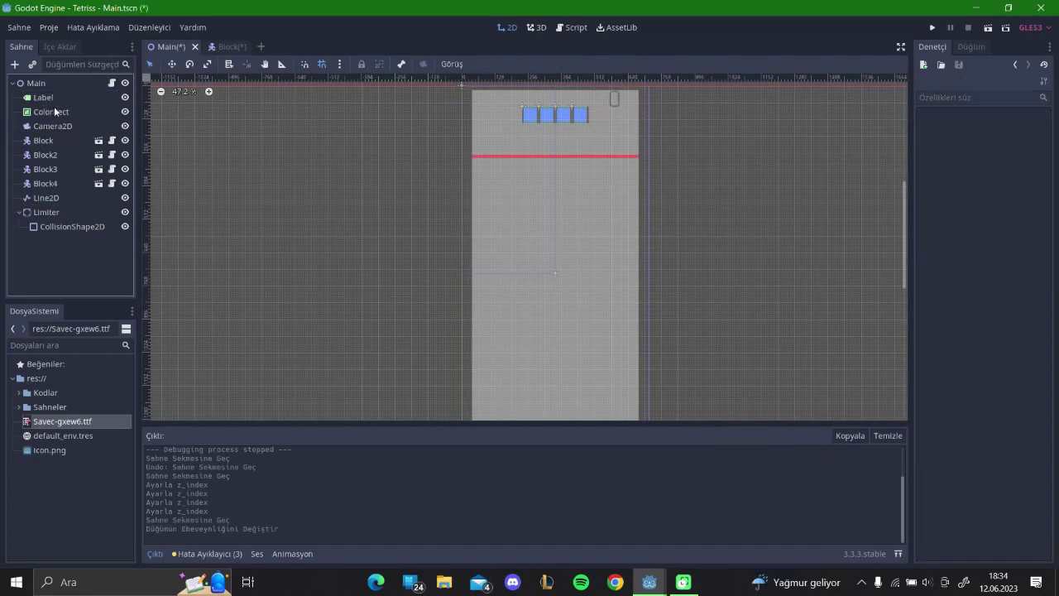
key(F5)
drag(639, 134, 556, 55)
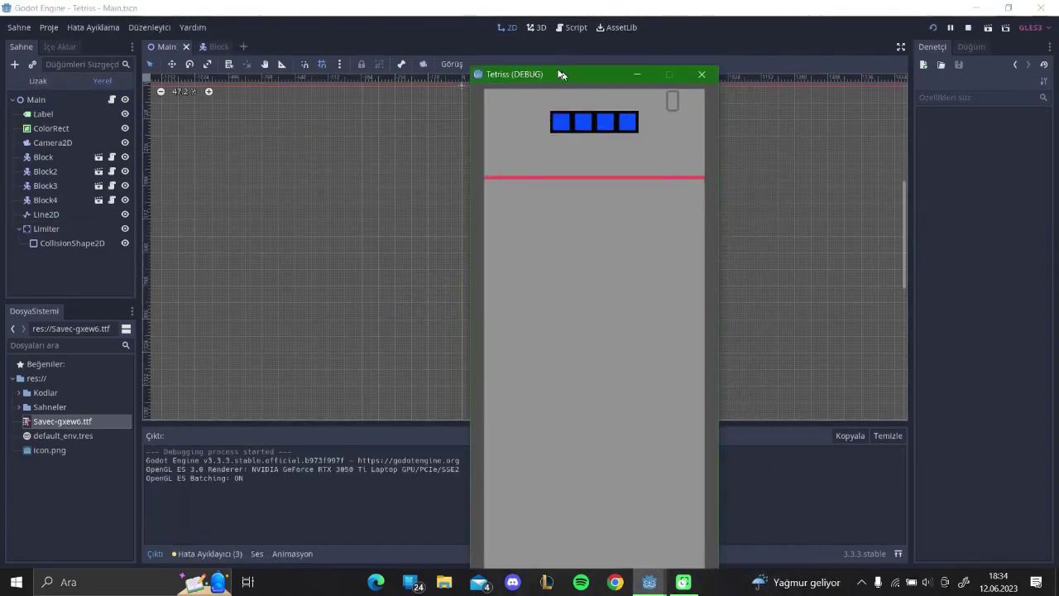
Step: Close the game, move Label back below Line2D, and rerun until the update_score null-instance error
click(666, 55)
mouse_move(43, 97)
mouse_down()
mouse_move(53, 235)
mouse_move(50, 207)
mouse_up()
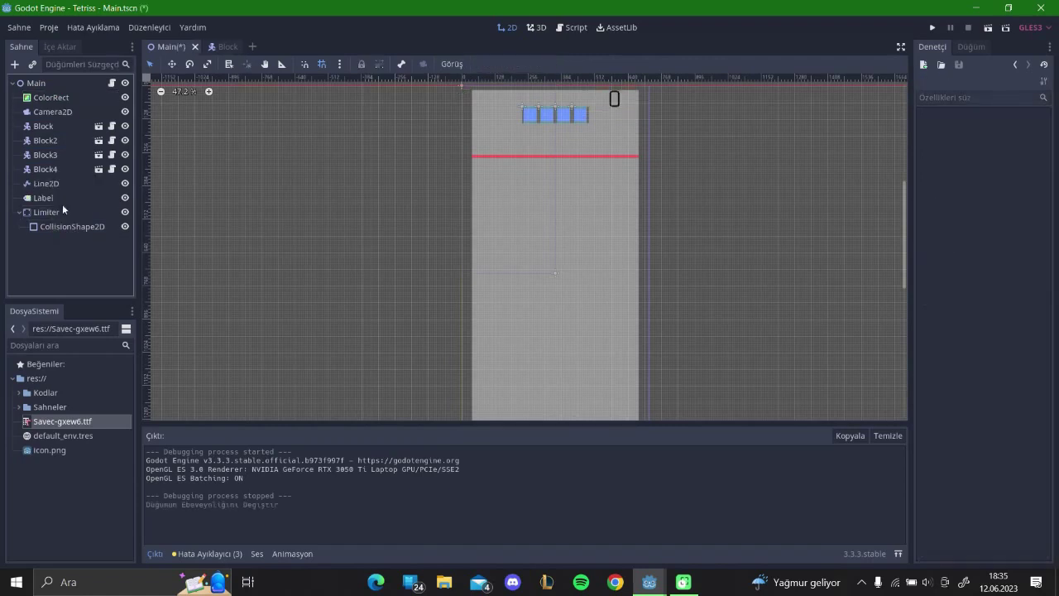
key(F5)
drag(628, 132, 598, 70)
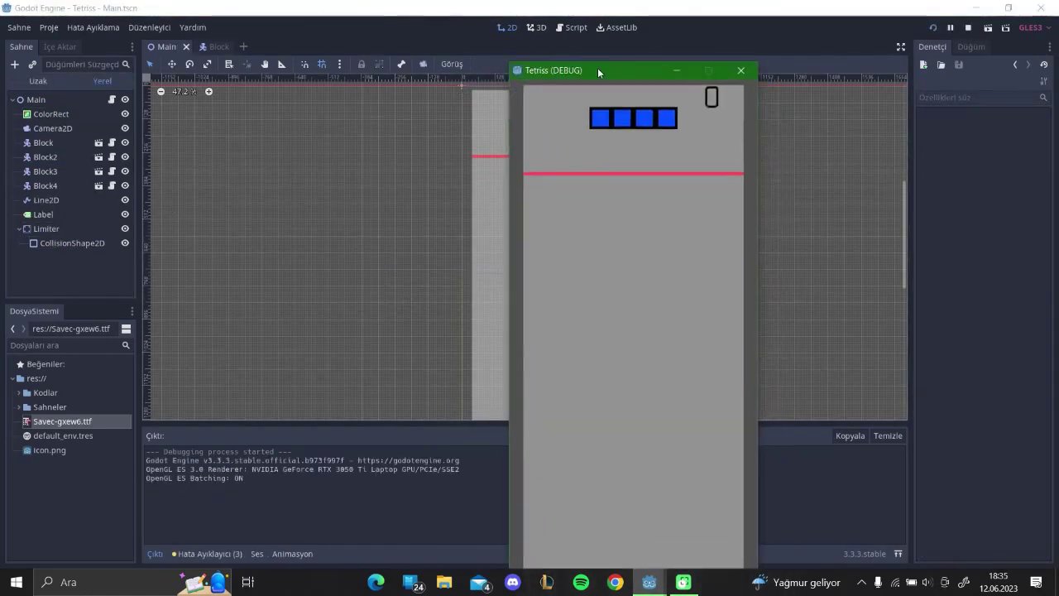
key(Right)
key(Right)
key(Right)
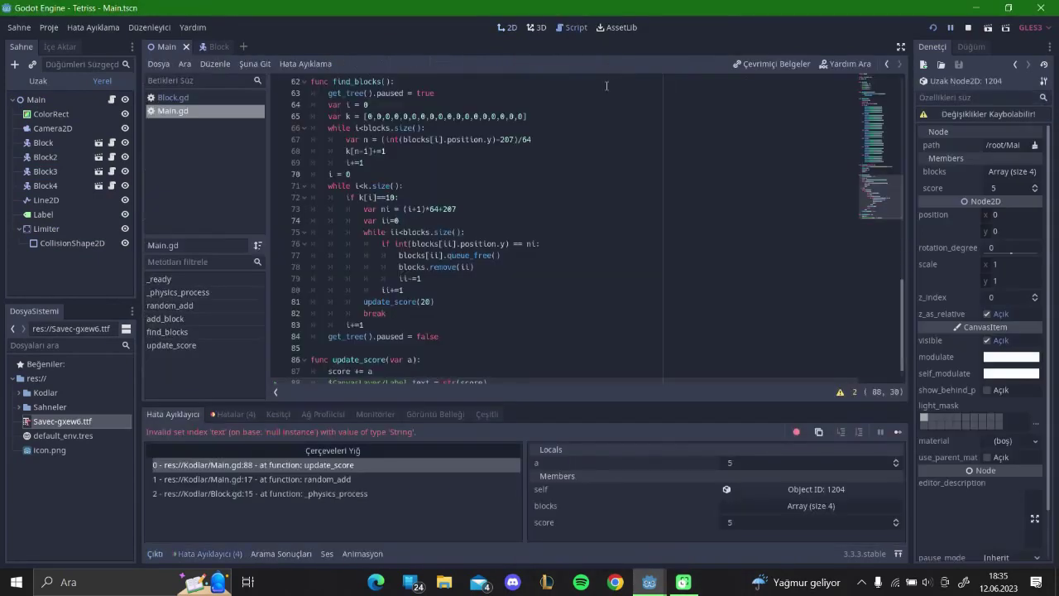
Step: Change line 88 of Main.gd to set $Label.text without the CanvasLayer path
click(513, 255)
scroll(419, 259, down, 1)
click(328, 360)
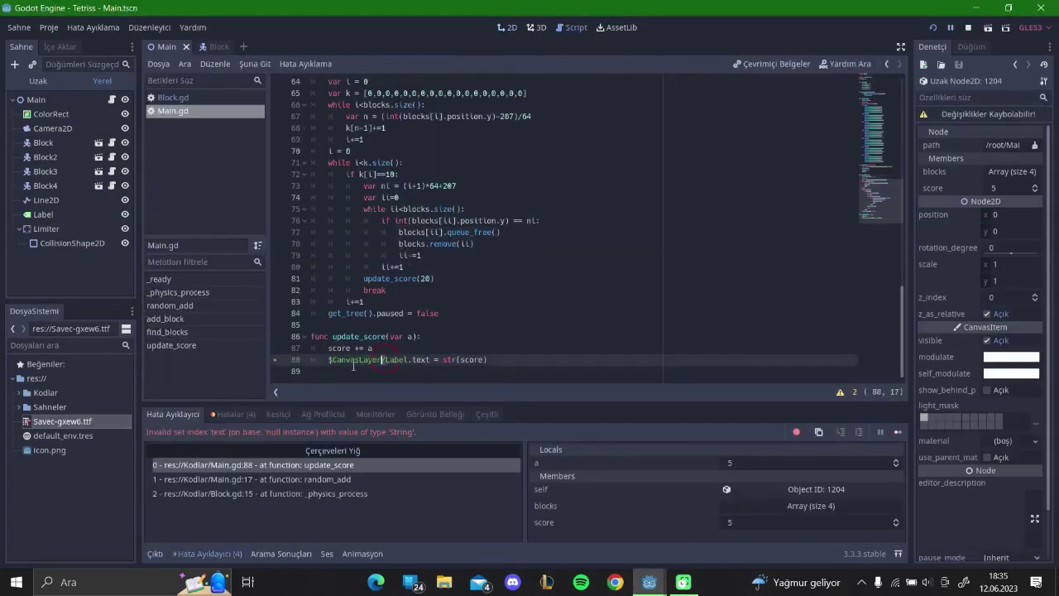
key(Delete)
key(Delete)
key(Delete)
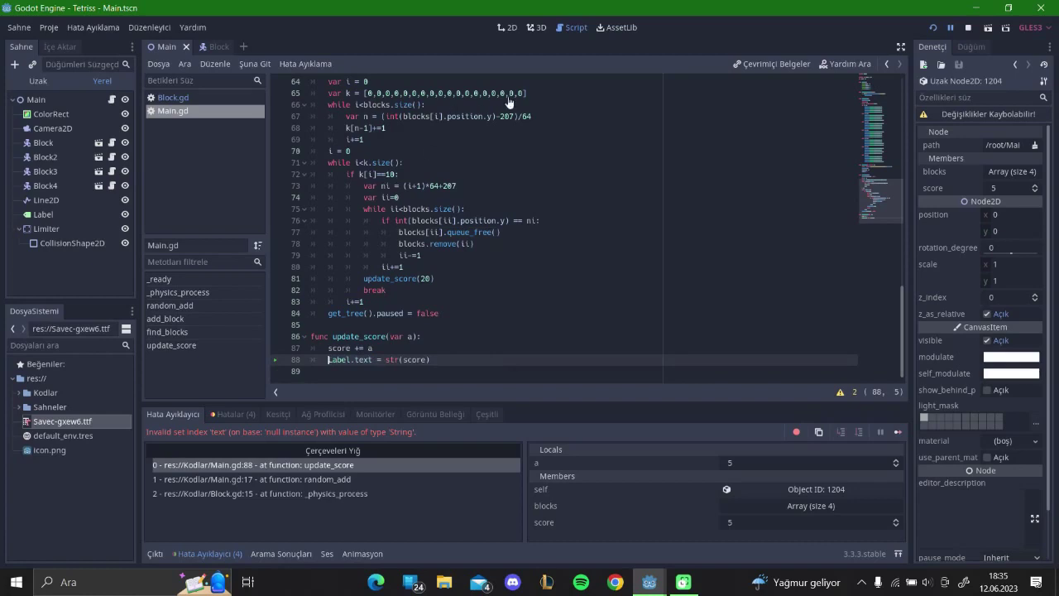
text($)
Step: Return to the 2D view and relaunch the game, which now shows a score of 5
click(503, 28)
click(646, 238)
key(F5)
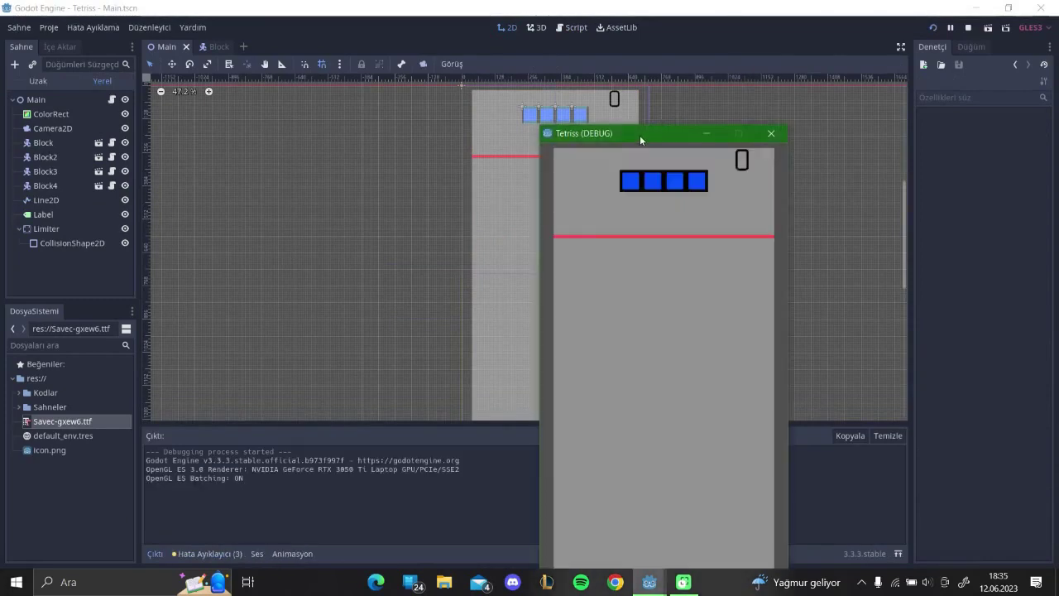
drag(639, 135, 572, 54)
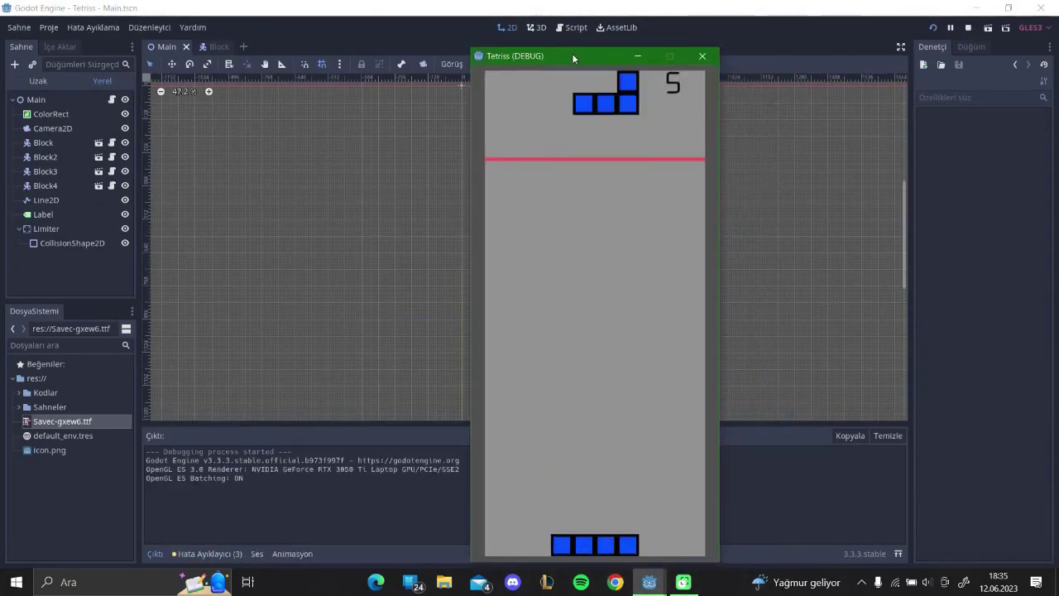
Step: Drop the I, L, I and O pieces with the arrow keys, clearing the bottom row
key(Right)
key(Right)
key(Right)
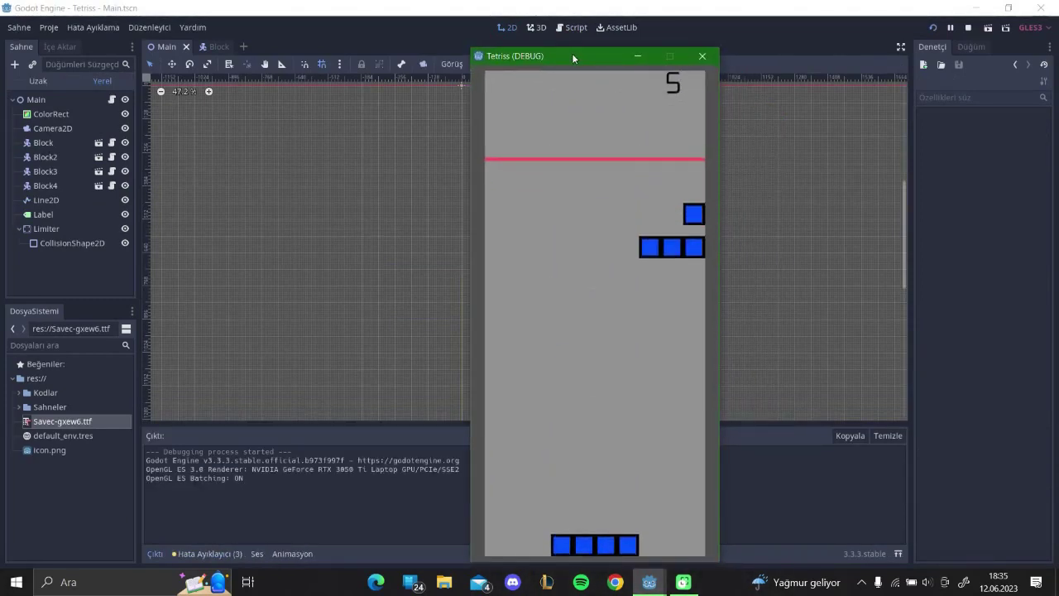
key(Left)
key(Left)
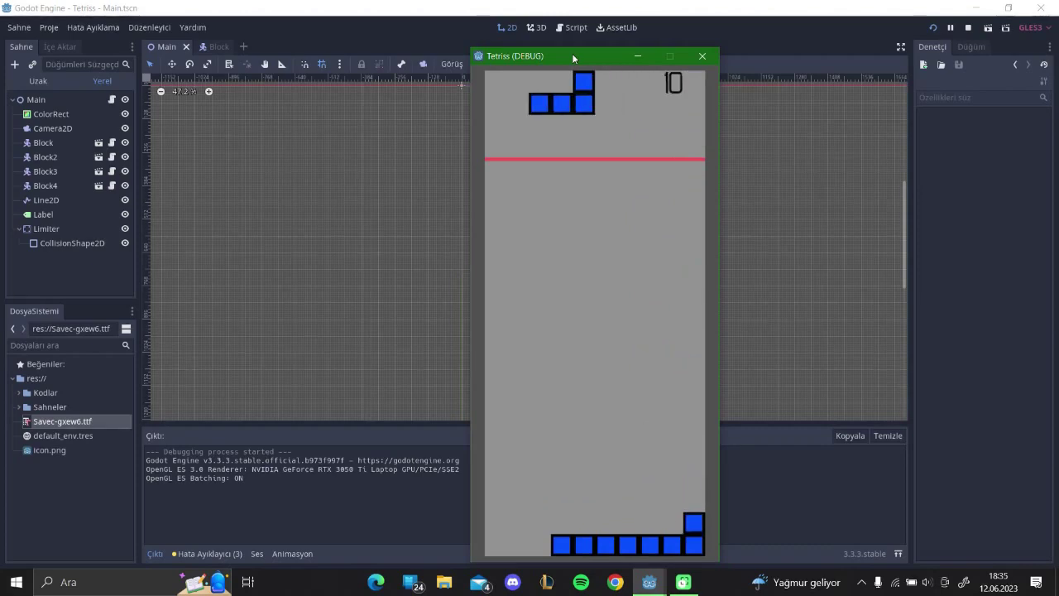
key(Left)
key(Left)
key(Down)
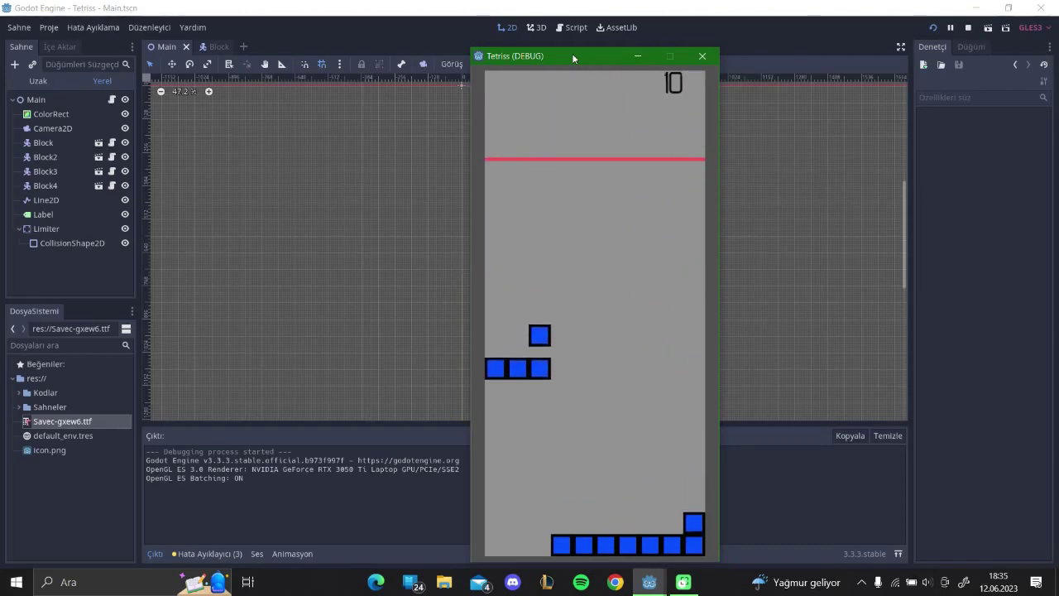
key(Right)
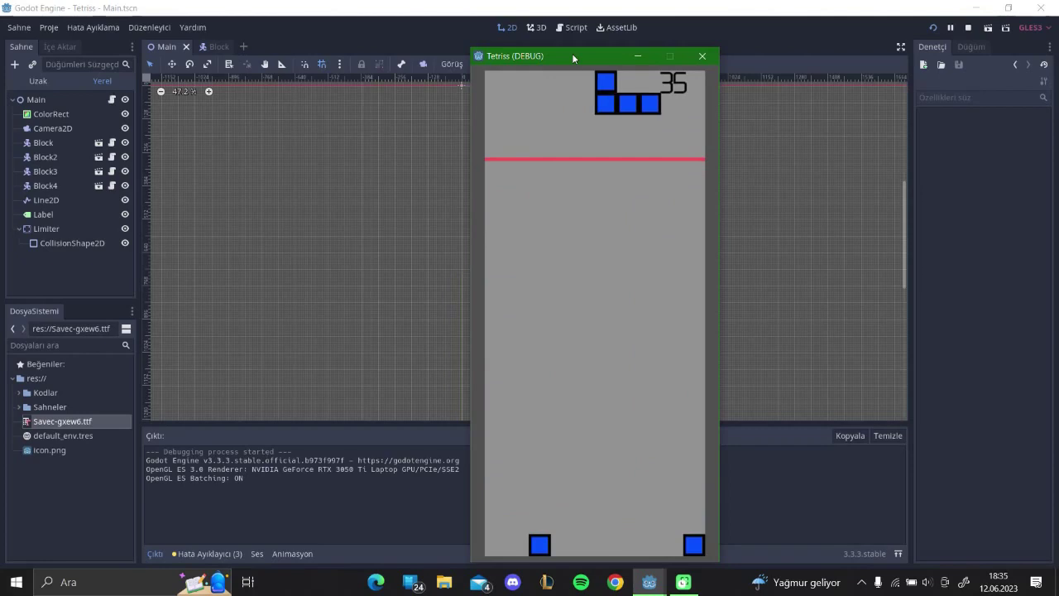
key(Down)
key(Right)
key(Right)
key(Down)
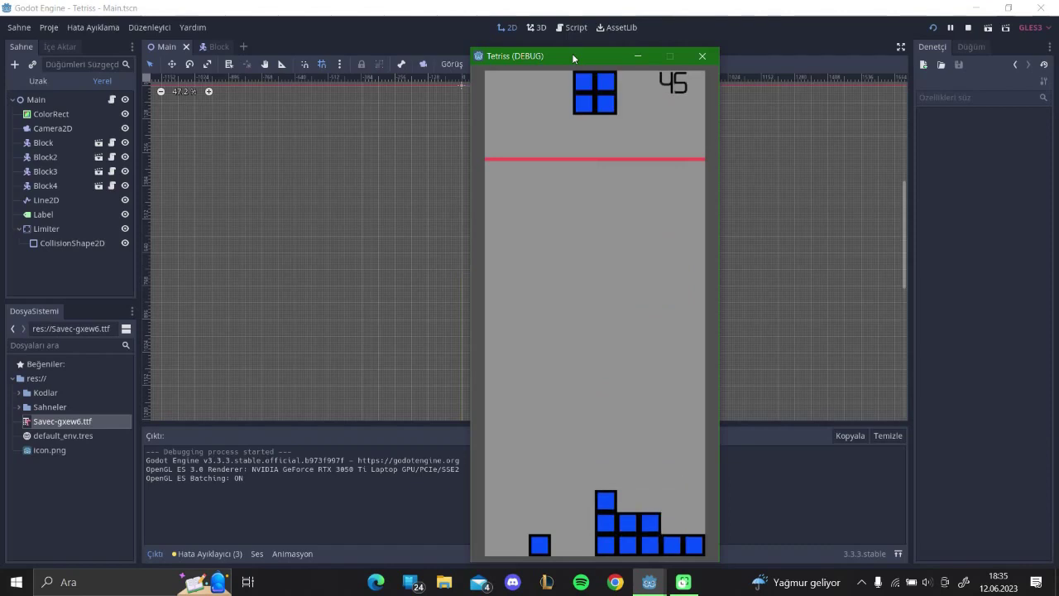
key(Left)
key(Left)
key(Right)
key(Down)
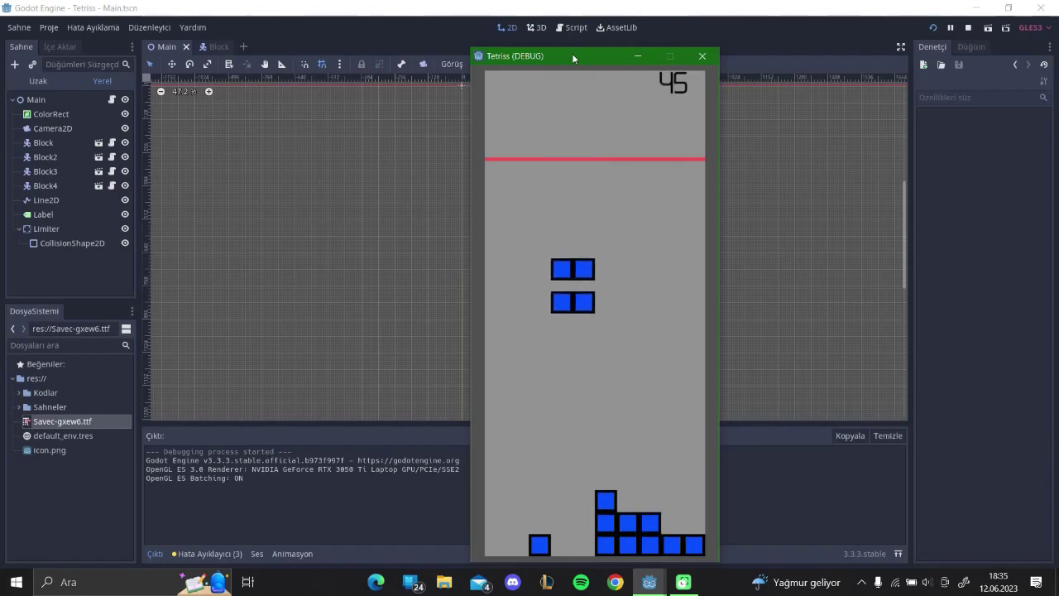
Step: Steer the S piece to the left wall, then rotate and shift the next L piece
key(Left)
key(Left)
key(Left)
key(Down)
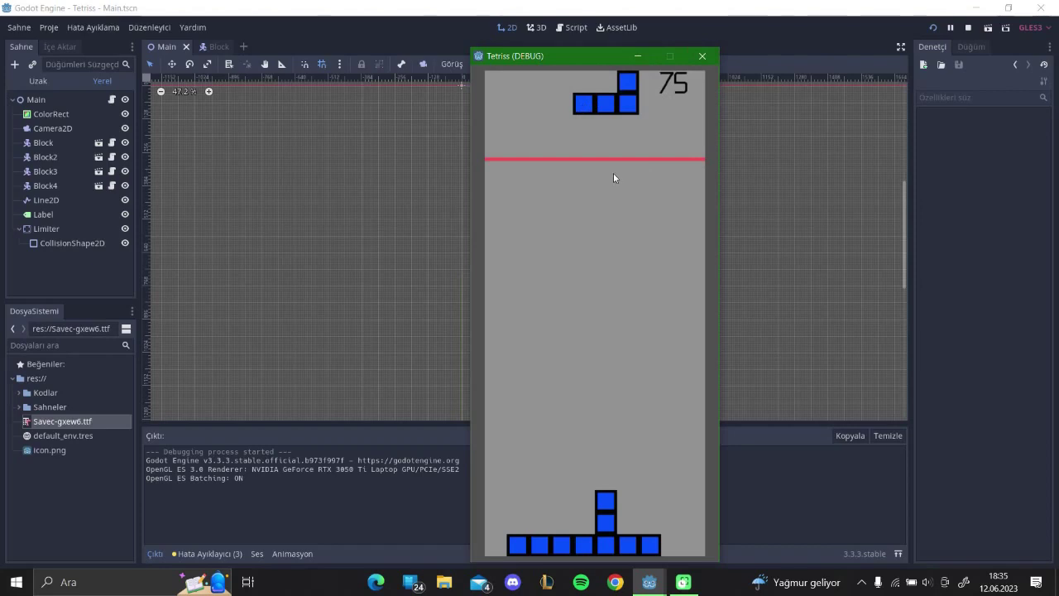
key(Up)
key(Up)
key(Up)
key(Up)
key(Left)
key(Left)
key(Right)
key(Left)
key(Right)
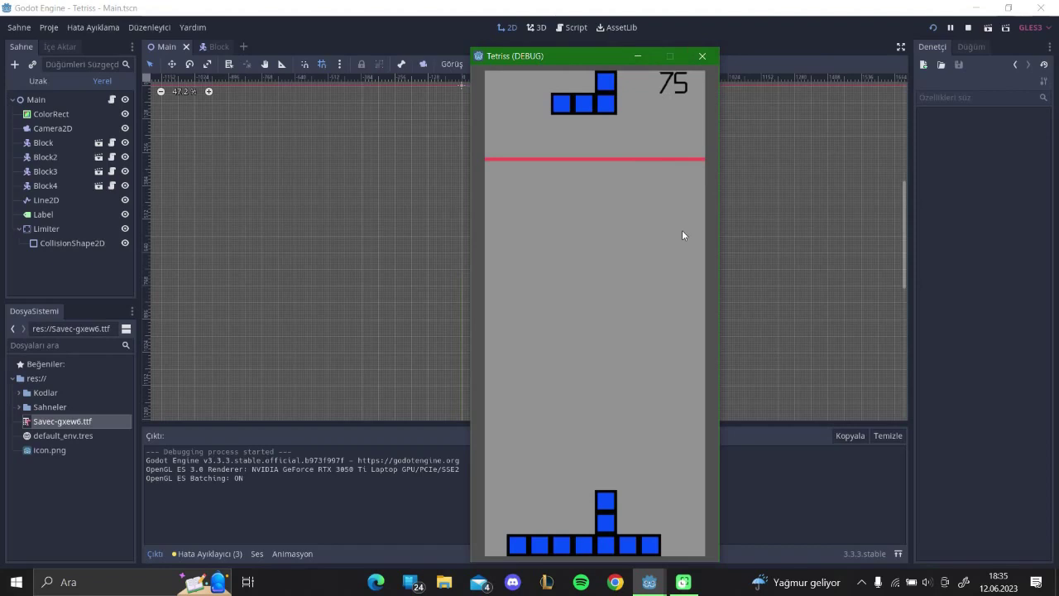
key(Right)
key(Right)
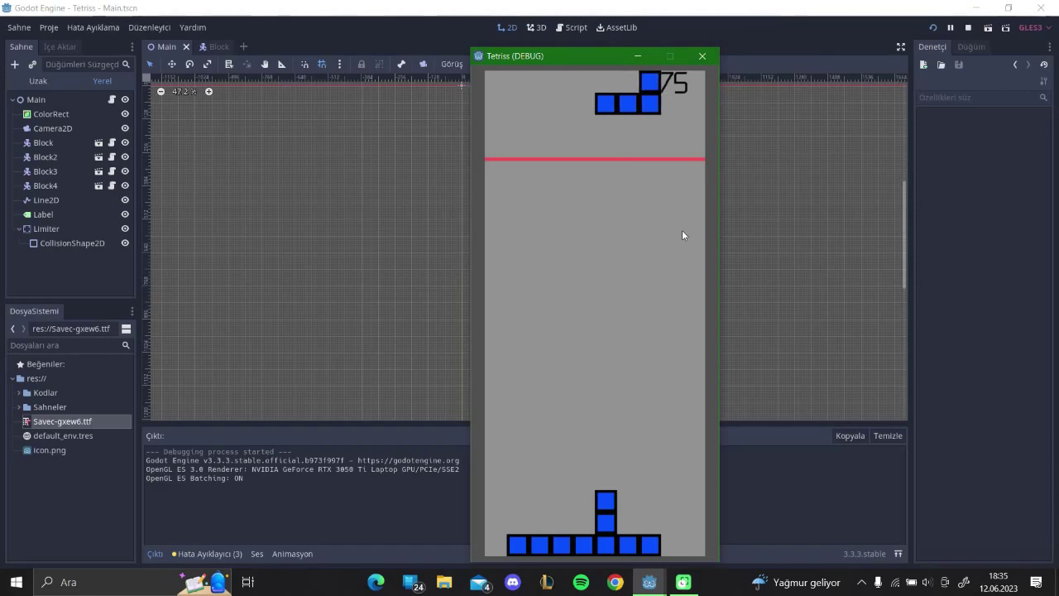
Step: Drop the L piece at the right wall and the I piece at the left, clearing a row
key(Right)
key(Right)
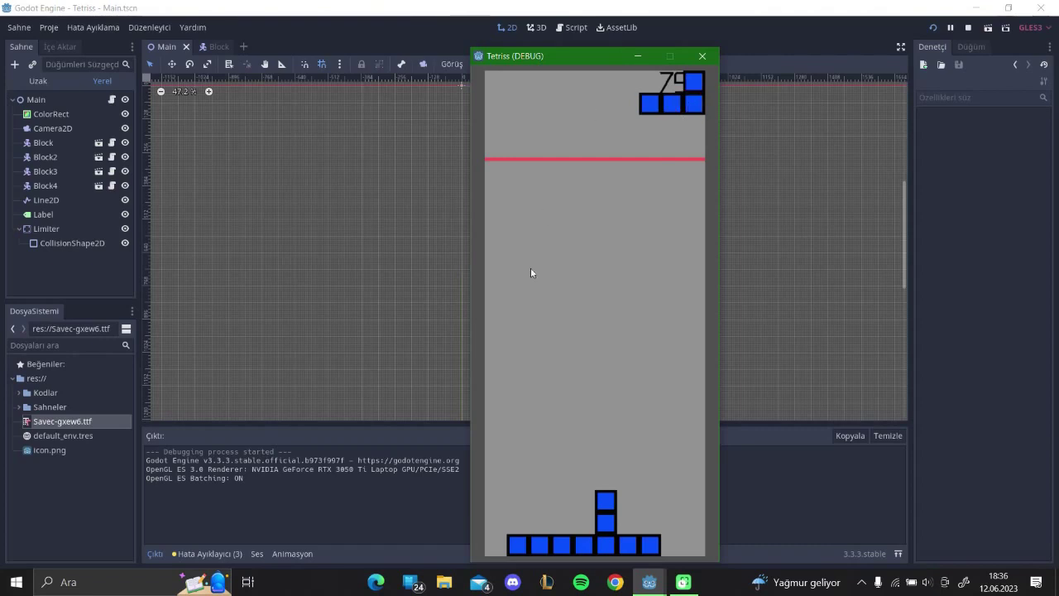
click(588, 388)
key(space)
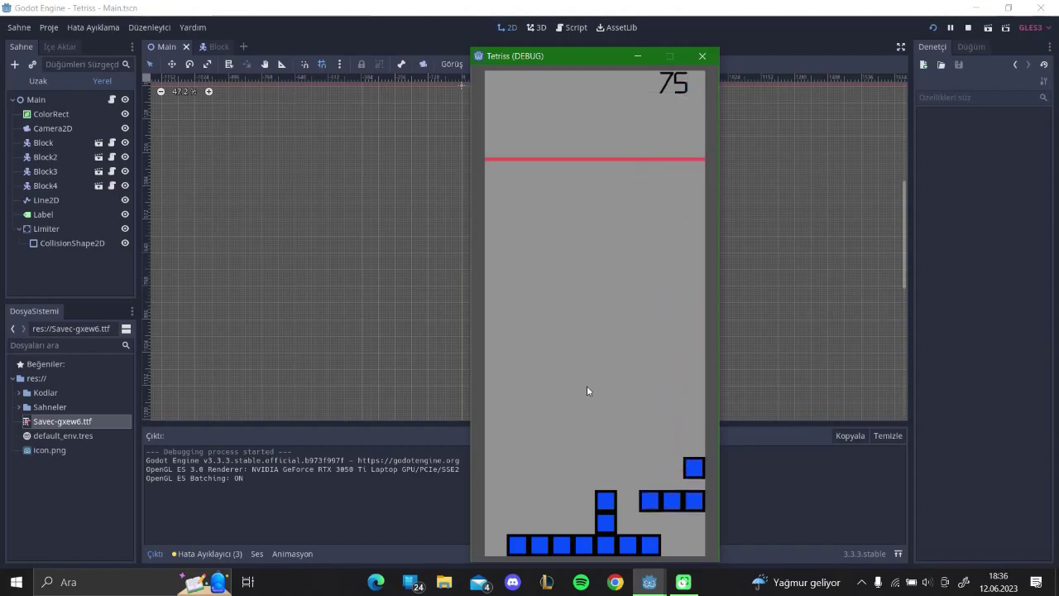
key(Left)
key(Left)
key(Left)
key(space)
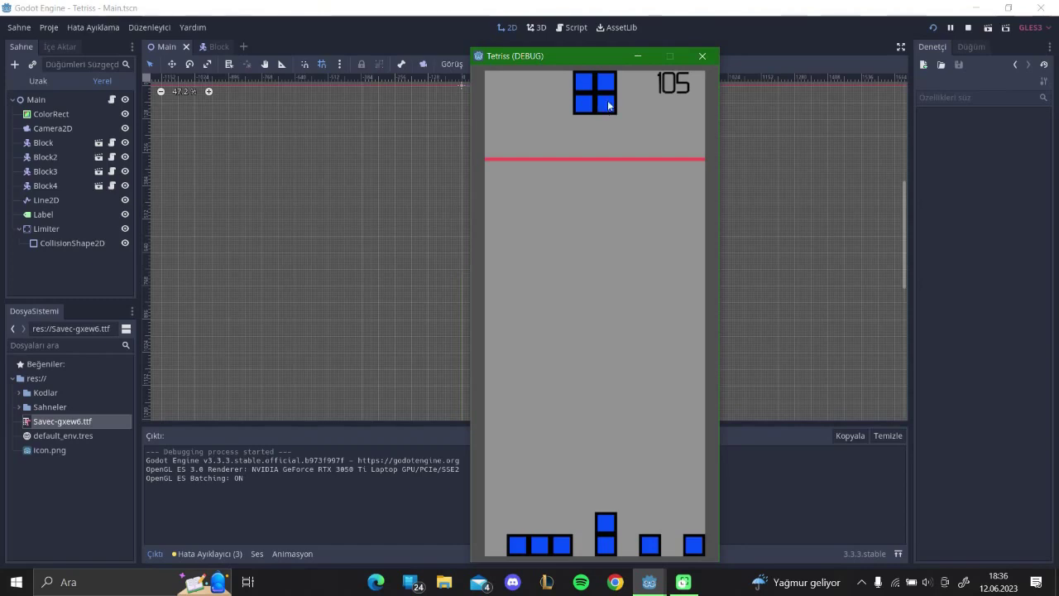
Step: Drop the O piece, then stop the debug run at score 110 and show the Block scene
click(552, 539)
key(space)
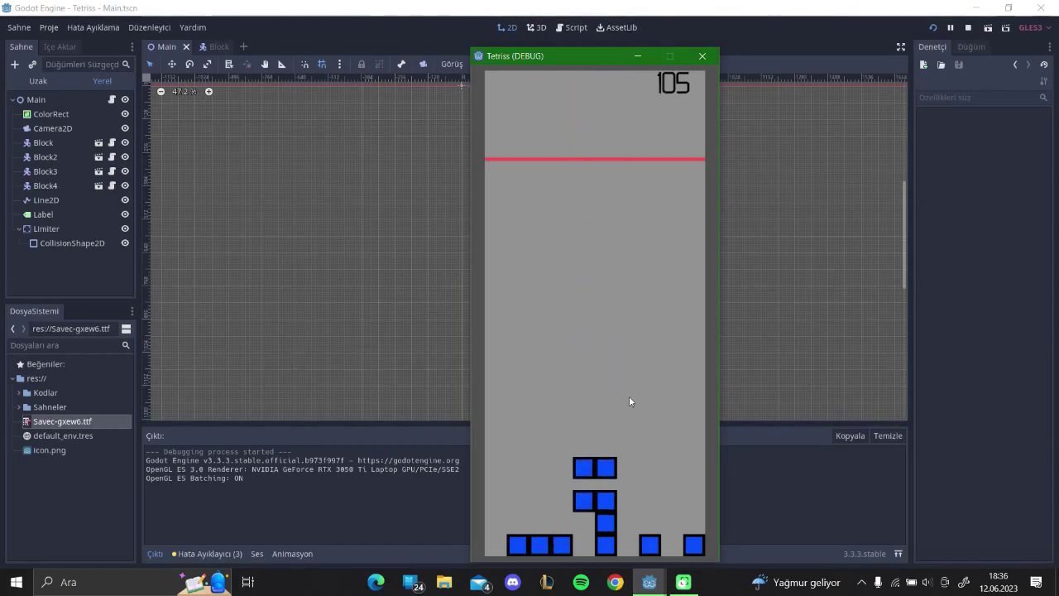
click(702, 56)
click(208, 47)
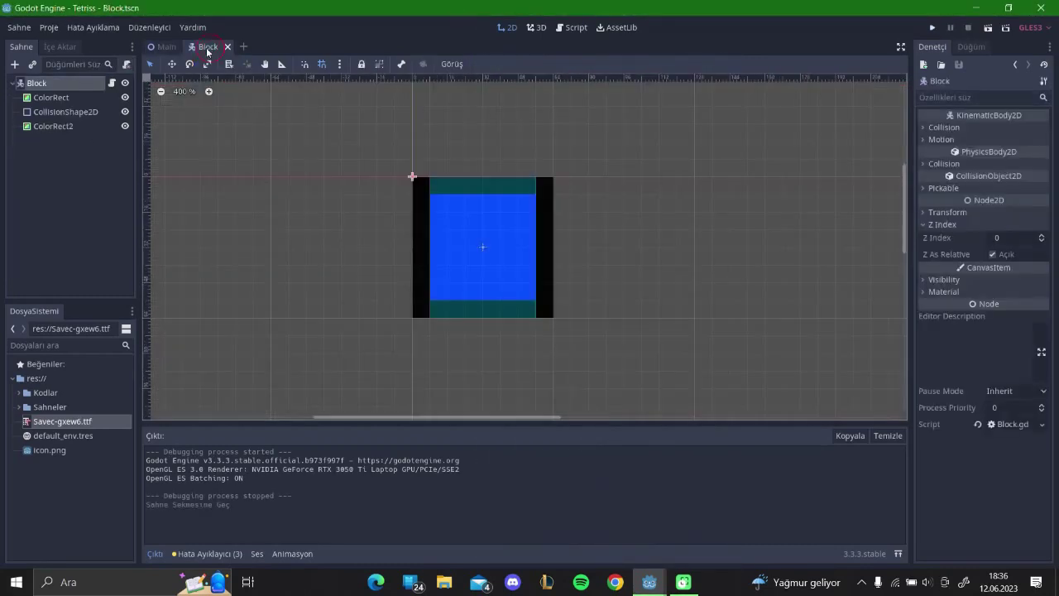